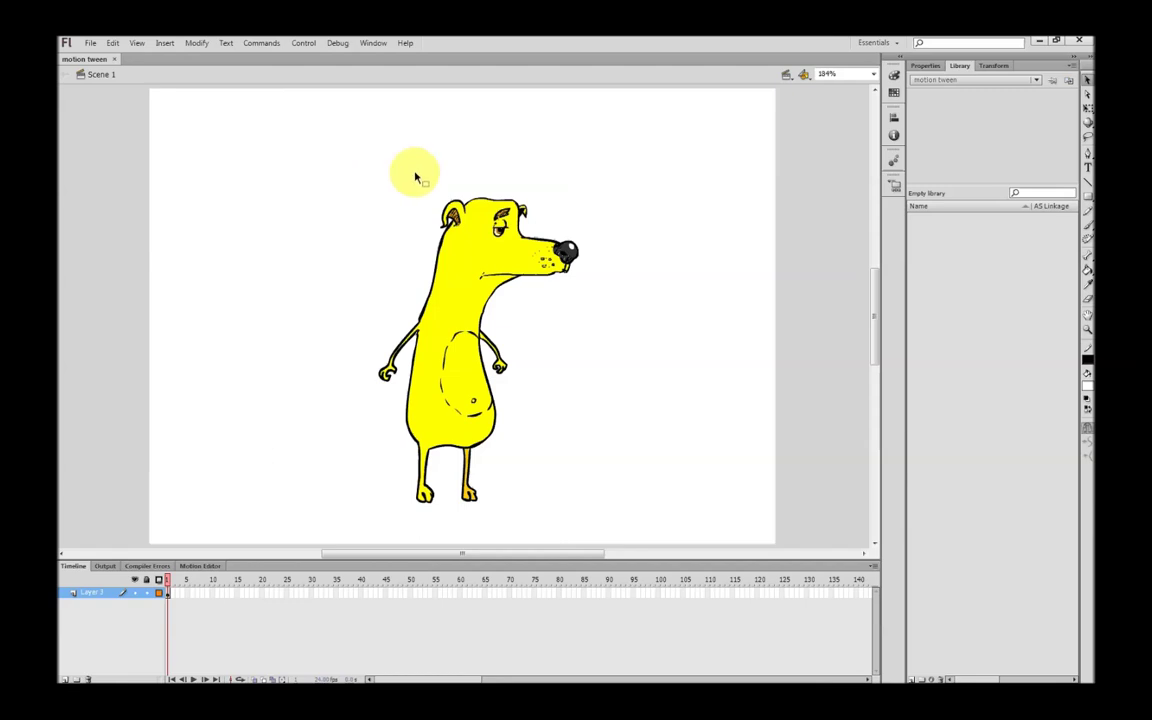
Step: Select the whole dog drawing and convert it to a movie clip symbol named "dog"
{"action": "left_click", "coordinate": [502, 368]}
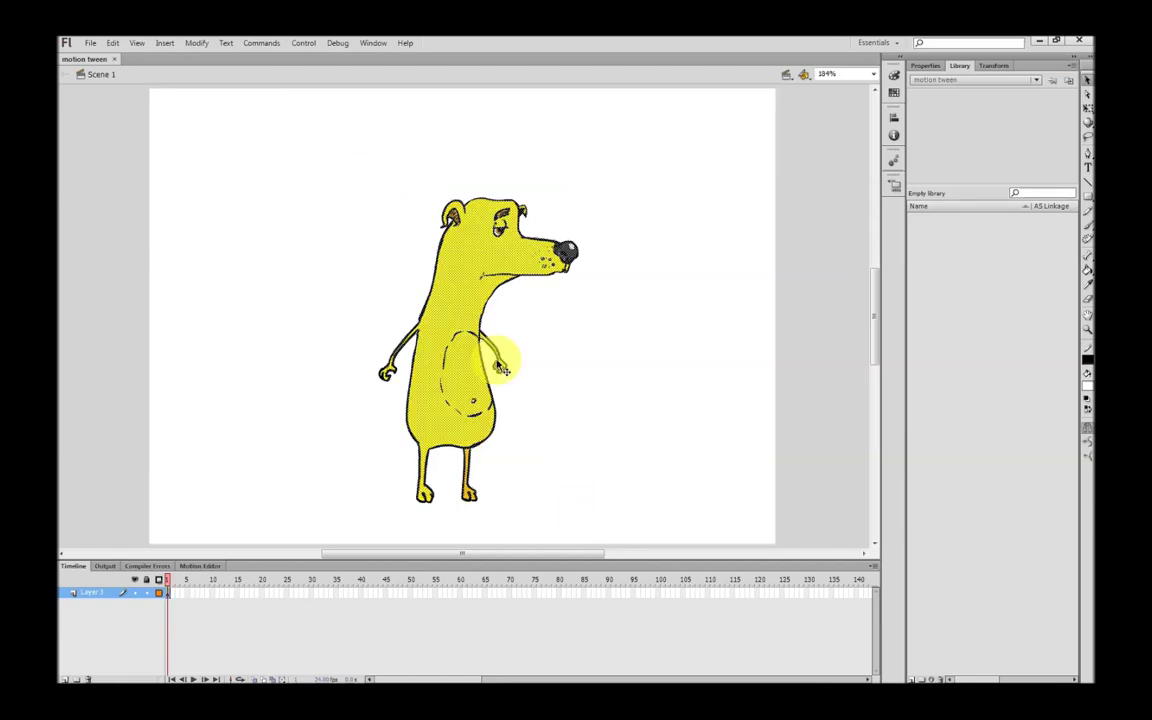
{"action": "left_click", "coordinate": [271, 163]}
{"action": "left_click_drag", "start_coordinate": [630, 545], "coordinate": [634, 540]}
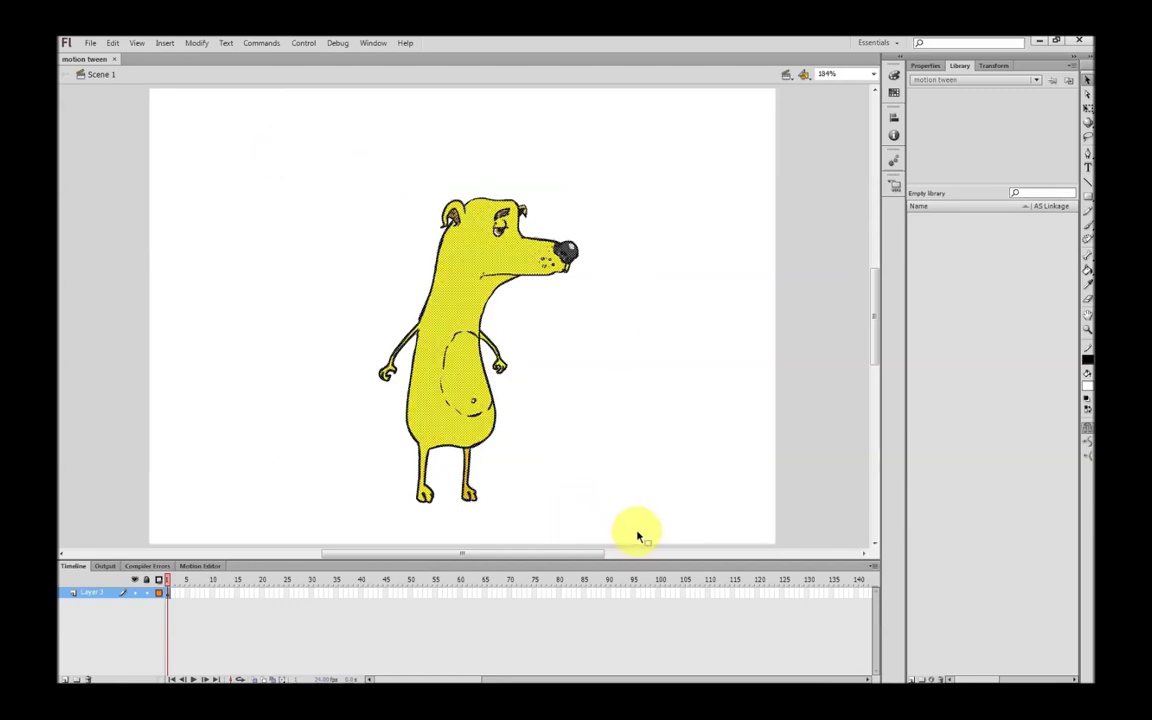
{"action": "right_click", "coordinate": [463, 383]}
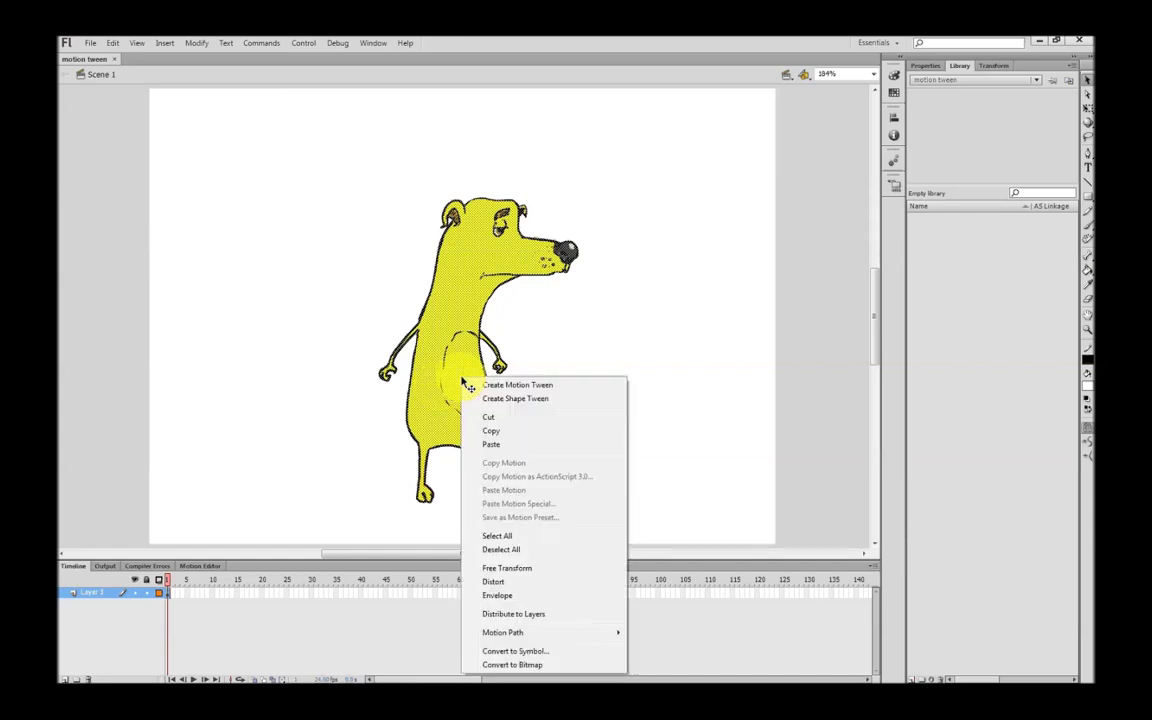
{"action": "left_click", "coordinate": [520, 655]}
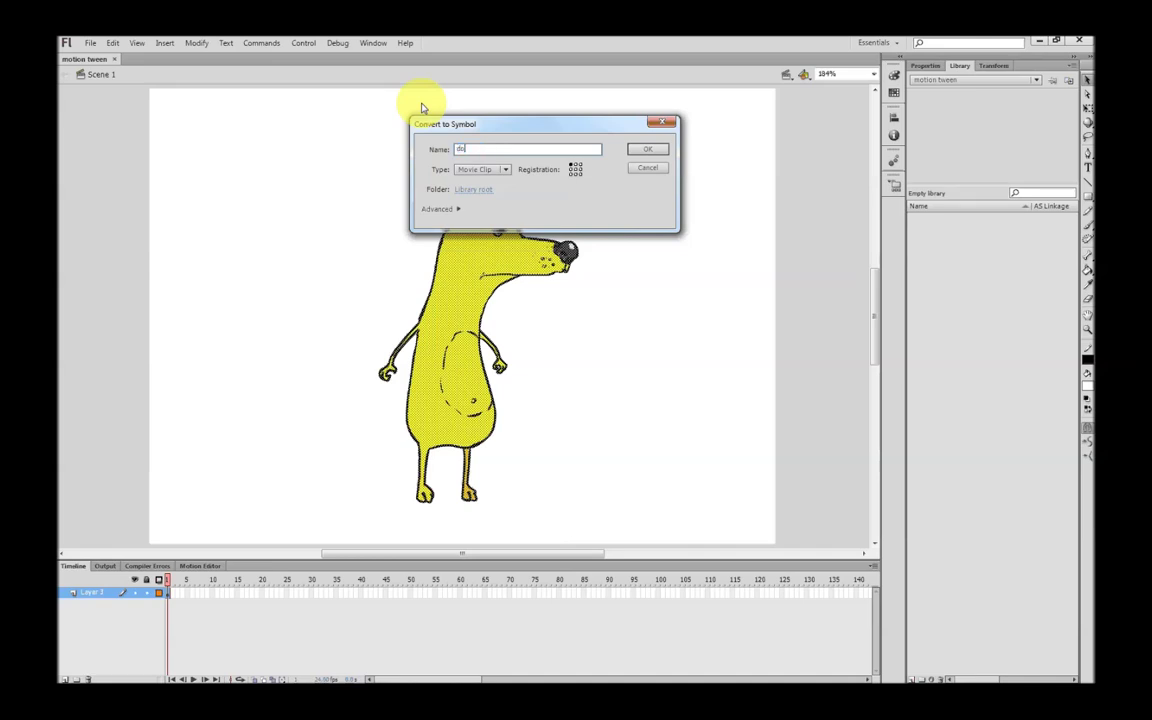
{"action": "left_click", "coordinate": [648, 150]}
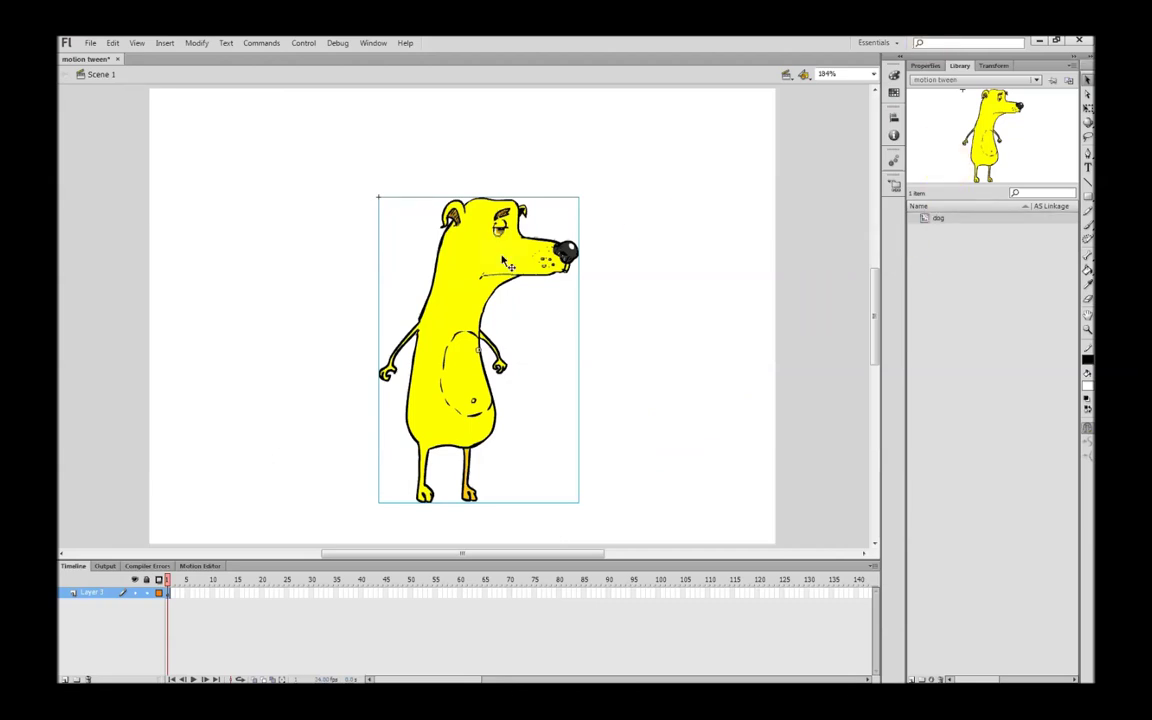
Step: Inside the dog symbol, lasso the arm on the dog's back side and convert it to a movie clip named "r arm"
{"action": "double_click", "coordinate": [455, 355]}
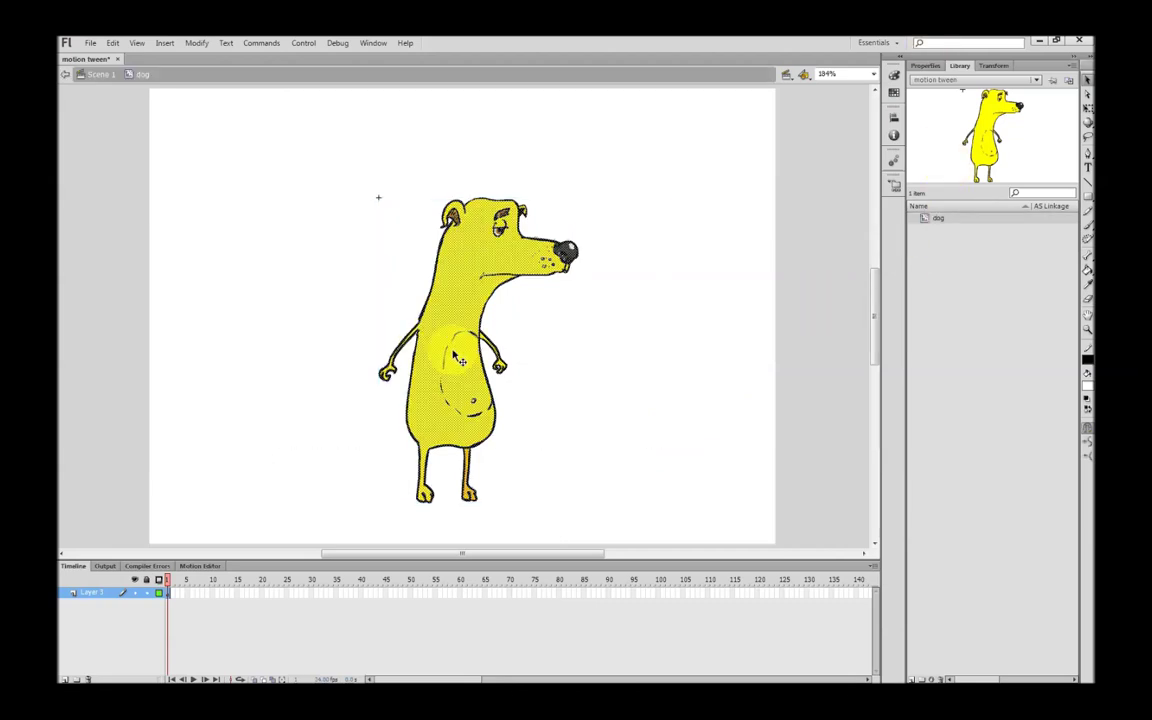
{"action": "left_click", "coordinate": [247, 478]}
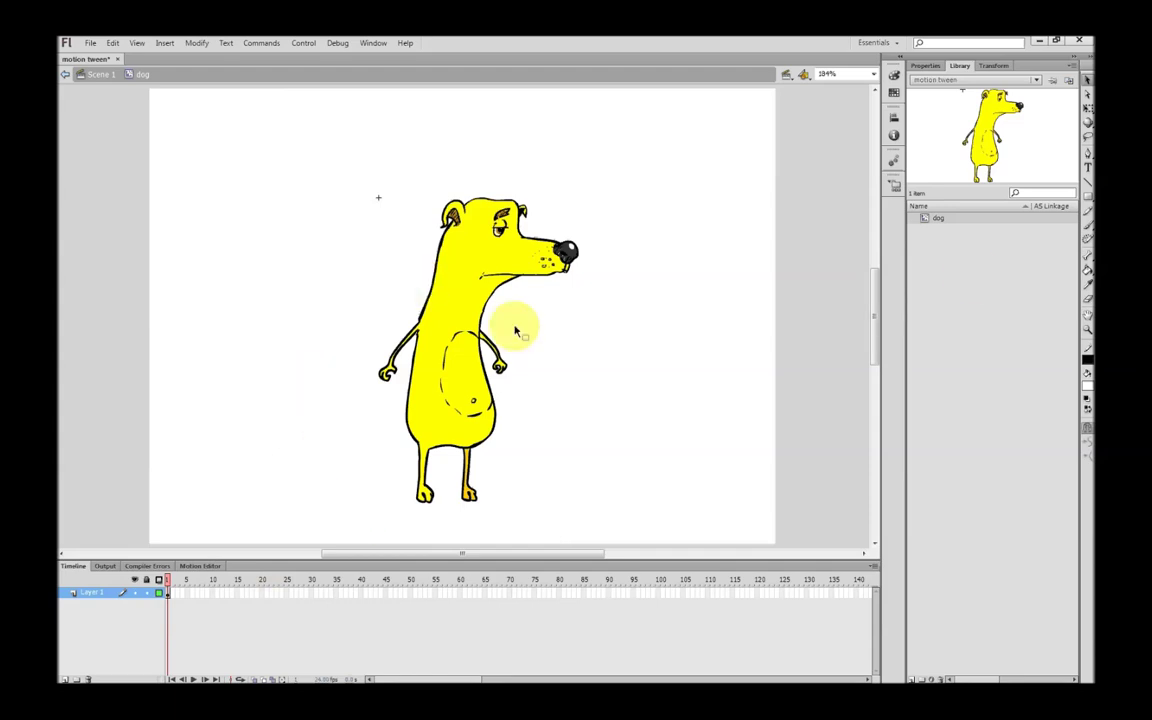
{"action": "left_click", "coordinate": [1087, 134]}
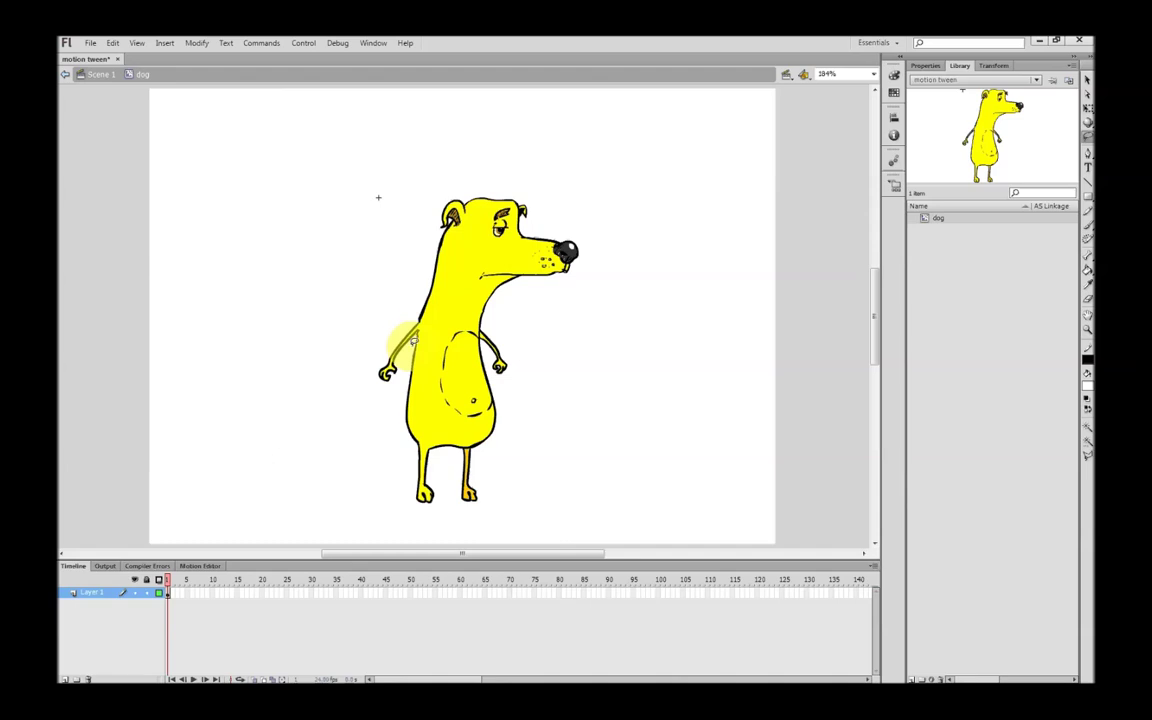
{"action": "mouse_move", "coordinate": [404, 314]}
{"action": "left_mouse_down"}
{"action": "mouse_move", "coordinate": [352, 329]}
{"action": "mouse_move", "coordinate": [380, 391]}
{"action": "mouse_move", "coordinate": [388, 374]}
{"action": "left_mouse_up"}
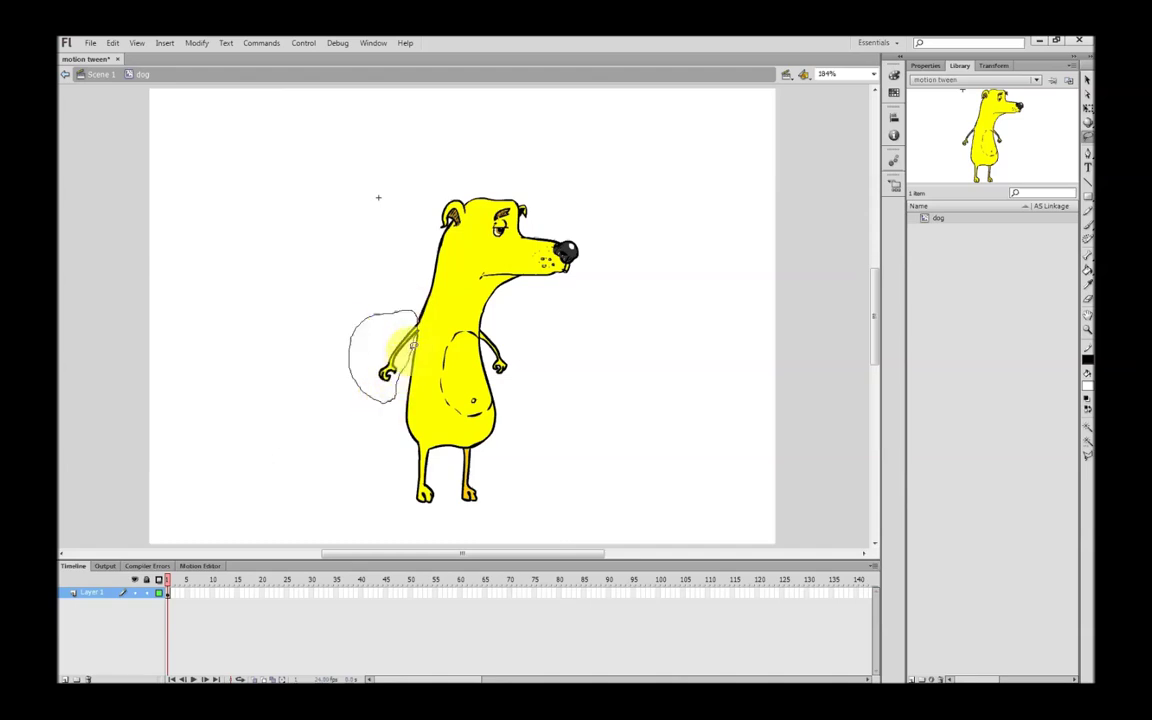
{"action": "left_click", "coordinate": [410, 335]}
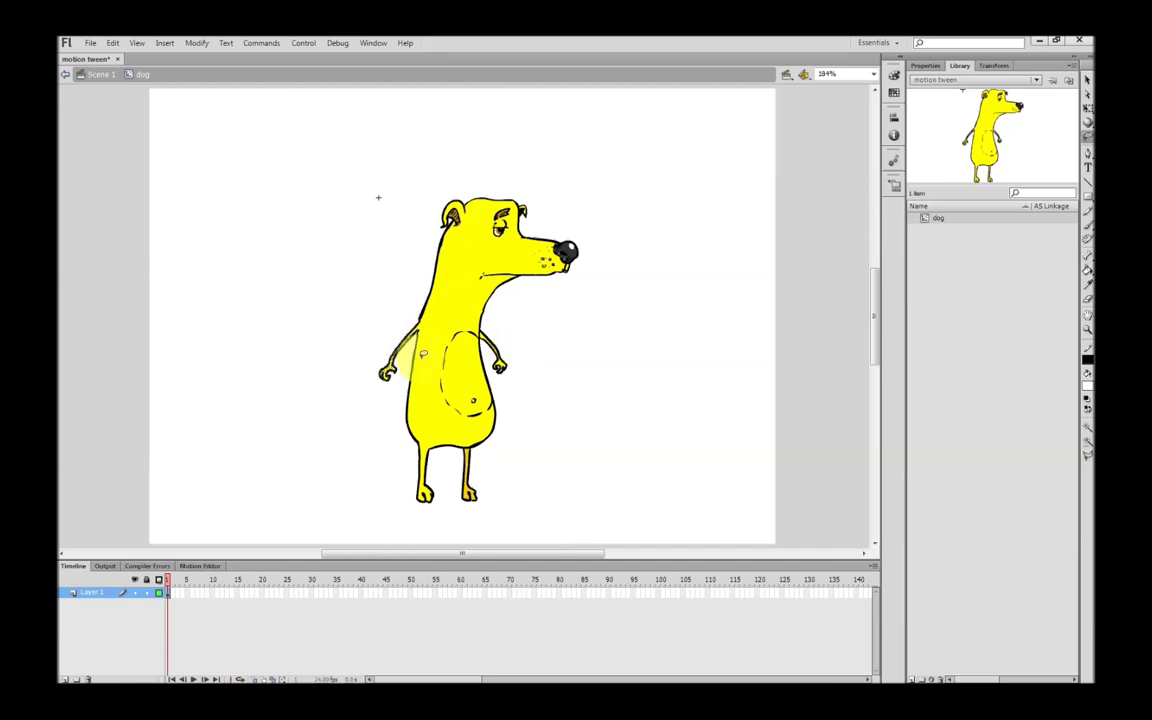
{"action": "right_click", "coordinate": [390, 369]}
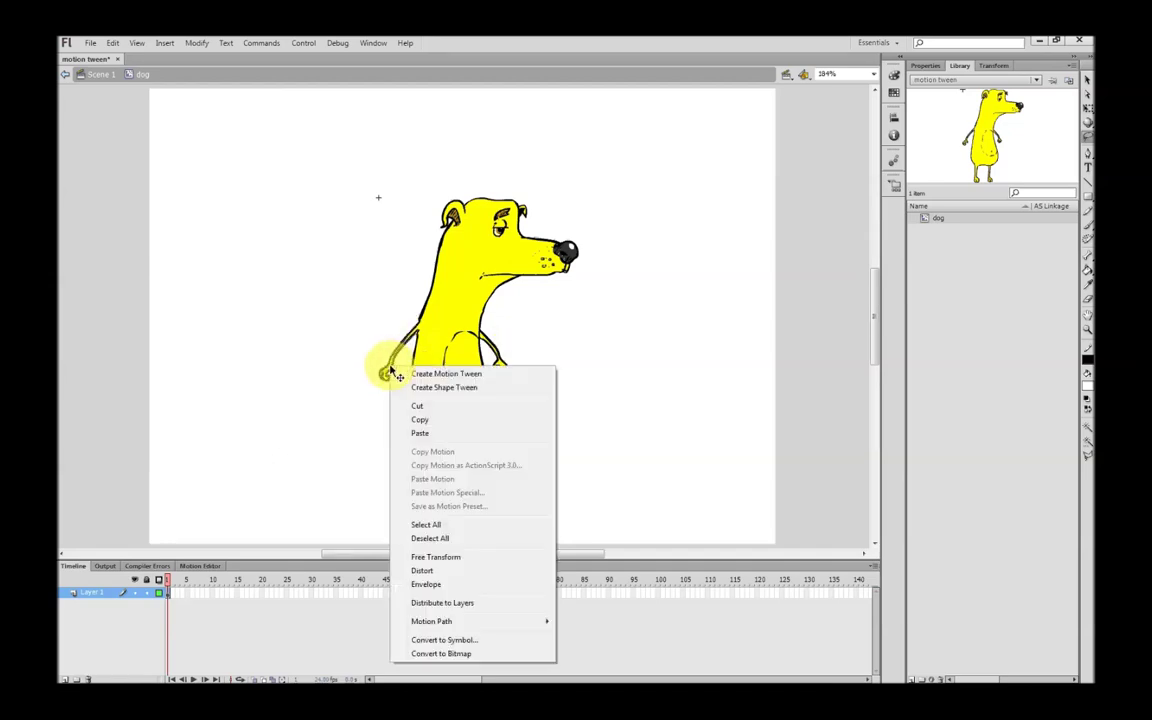
{"action": "left_click", "coordinate": [432, 641]}
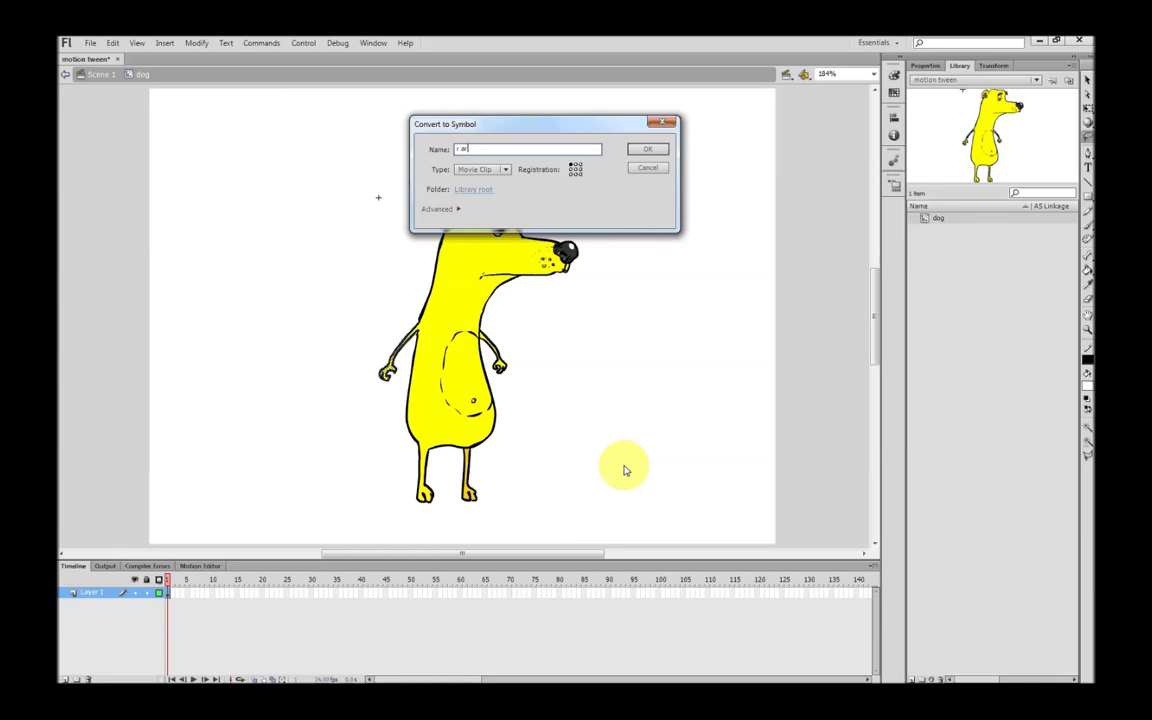
{"action": "key", "text": "Return"}
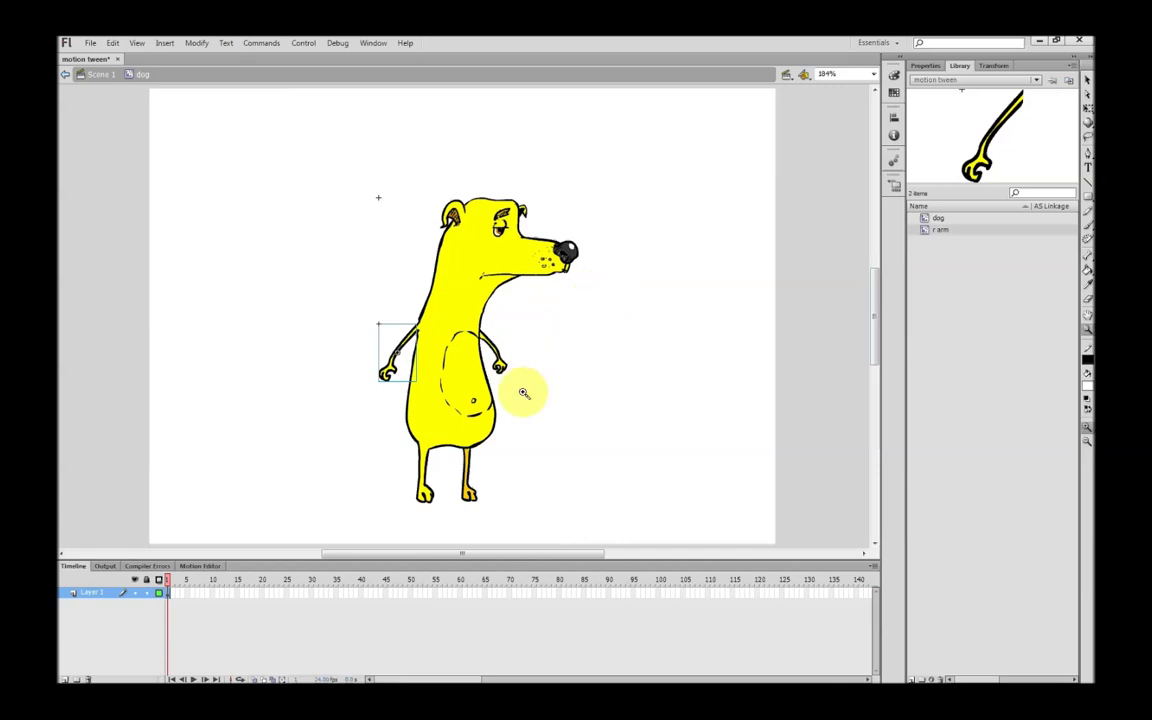
Step: Lasso the arm on the dog's belly side and convert it to a movie clip named "l arm"
{"action": "left_click_drag", "start_coordinate": [380, 301], "coordinate": [438, 403]}
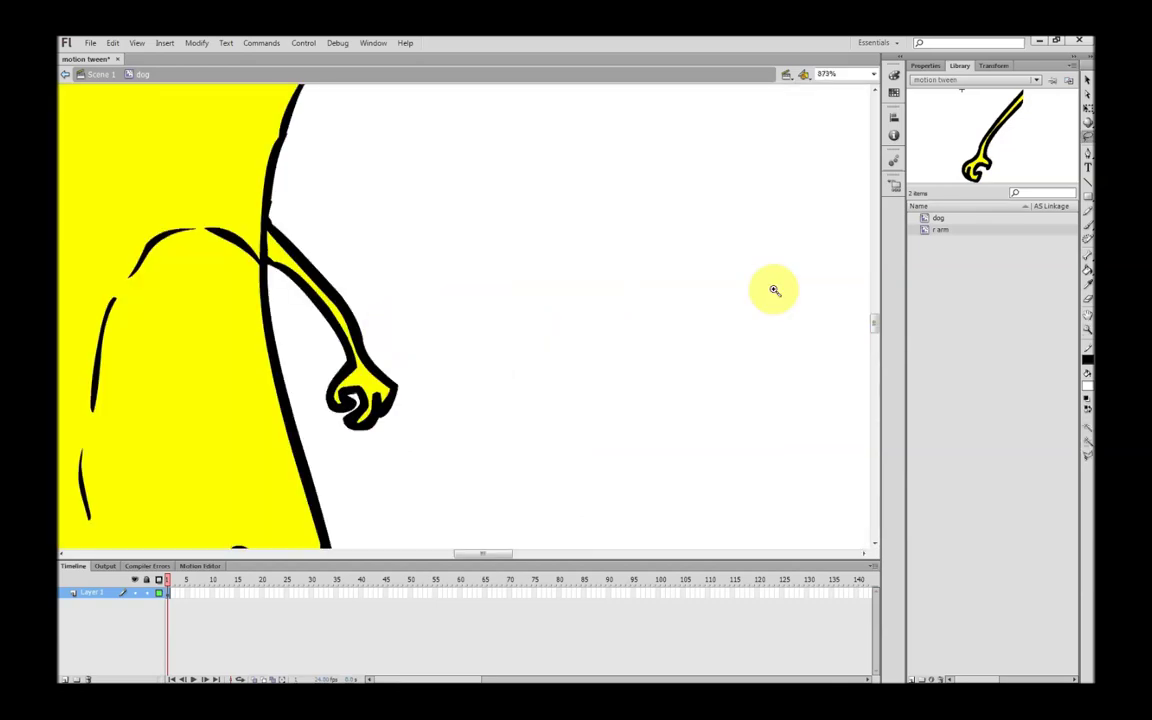
{"action": "key", "text": "l"}
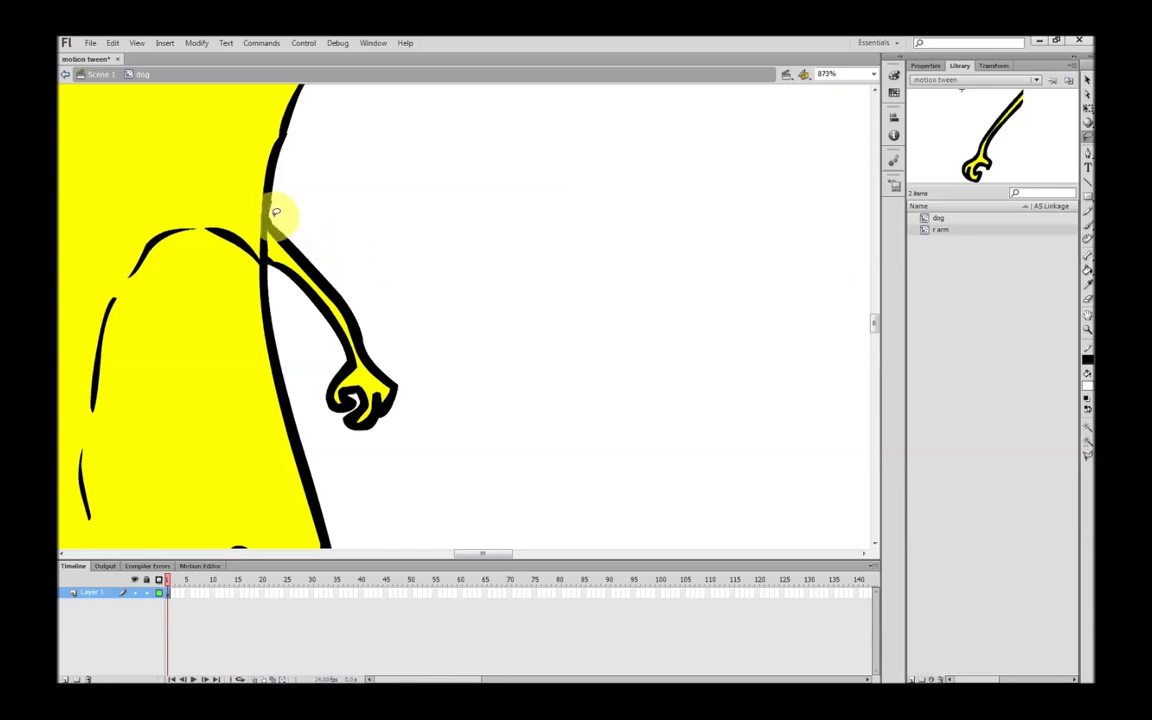
{"action": "mouse_move", "coordinate": [268, 245]}
{"action": "left_mouse_down"}
{"action": "mouse_move", "coordinate": [322, 424]}
{"action": "mouse_move", "coordinate": [396, 442]}
{"action": "mouse_move", "coordinate": [408, 353]}
{"action": "mouse_move", "coordinate": [328, 229]}
{"action": "mouse_move", "coordinate": [280, 228]}
{"action": "left_mouse_up"}
{"action": "right_click", "coordinate": [296, 272]}
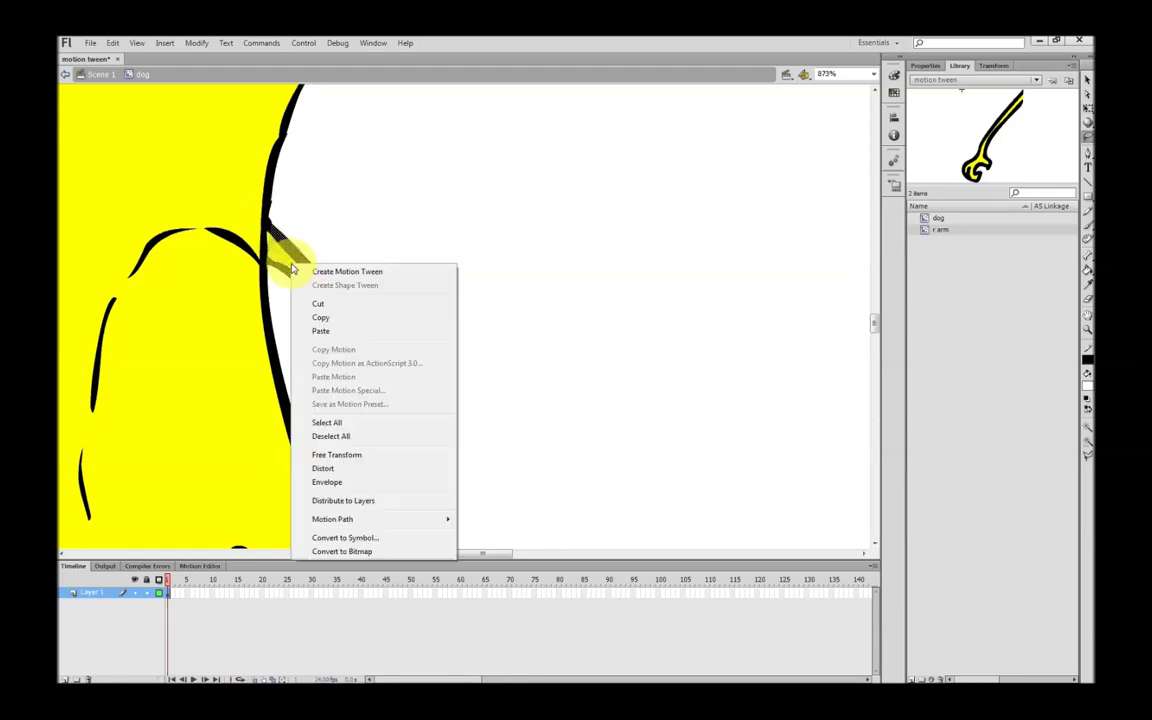
{"action": "left_click", "coordinate": [350, 535]}
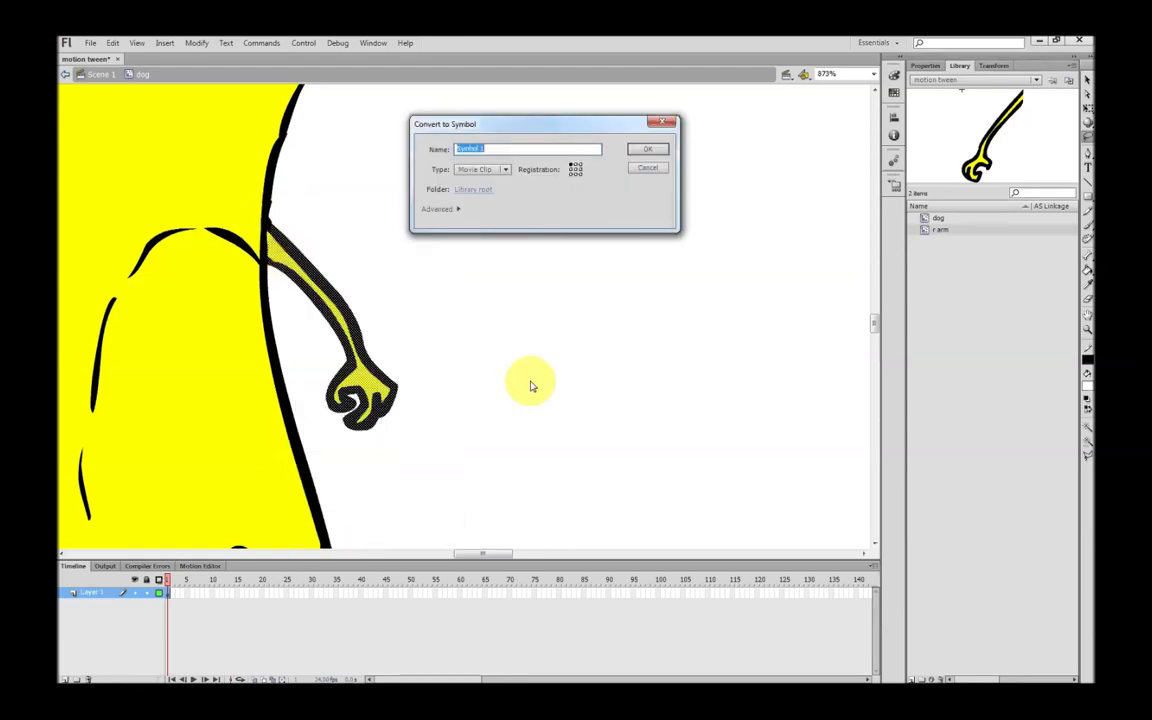
{"action": "type", "text": "l arm"}
{"action": "key", "text": "Return"}
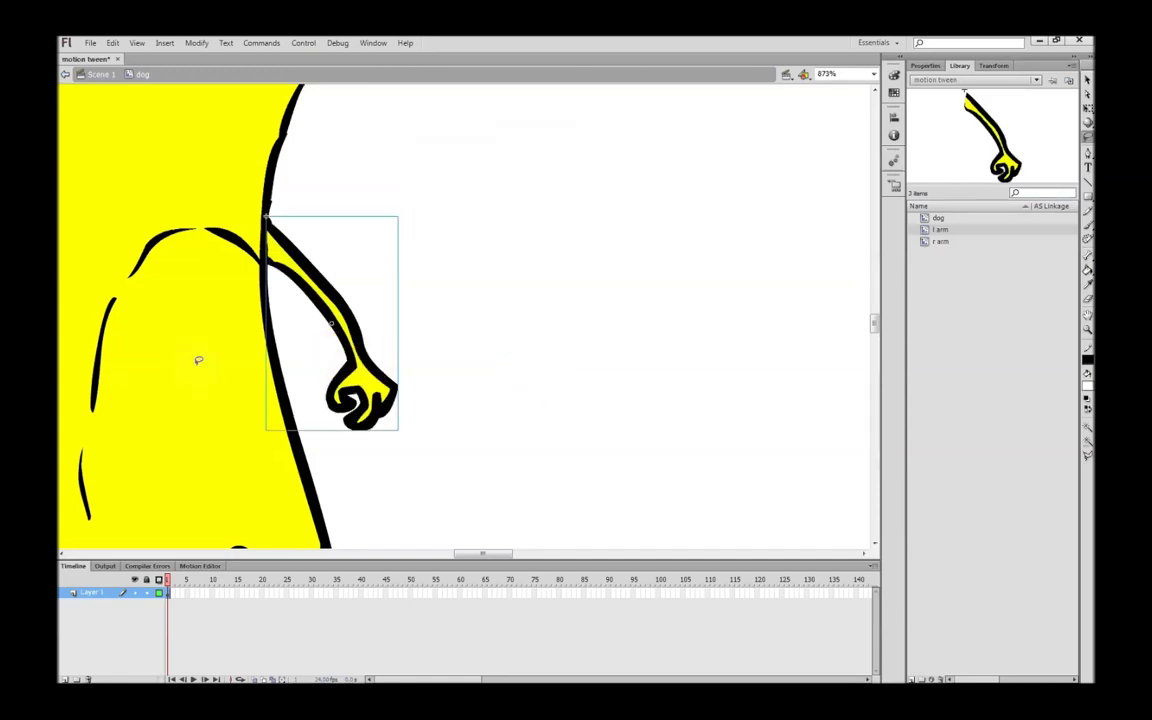
Step: Lasso the yellow leg where it joins the body and convert it to a movie clip named "r leg"
{"action": "left_click", "coordinate": [612, 244]}
{"action": "left_click", "coordinate": [494, 265]}
{"action": "mouse_move", "coordinate": [405, 258]}
{"action": "left_mouse_down"}
{"action": "mouse_move", "coordinate": [450, 283]}
{"action": "mouse_move", "coordinate": [485, 280]}
{"action": "left_mouse_up"}
{"action": "left_click", "coordinate": [589, 221]}
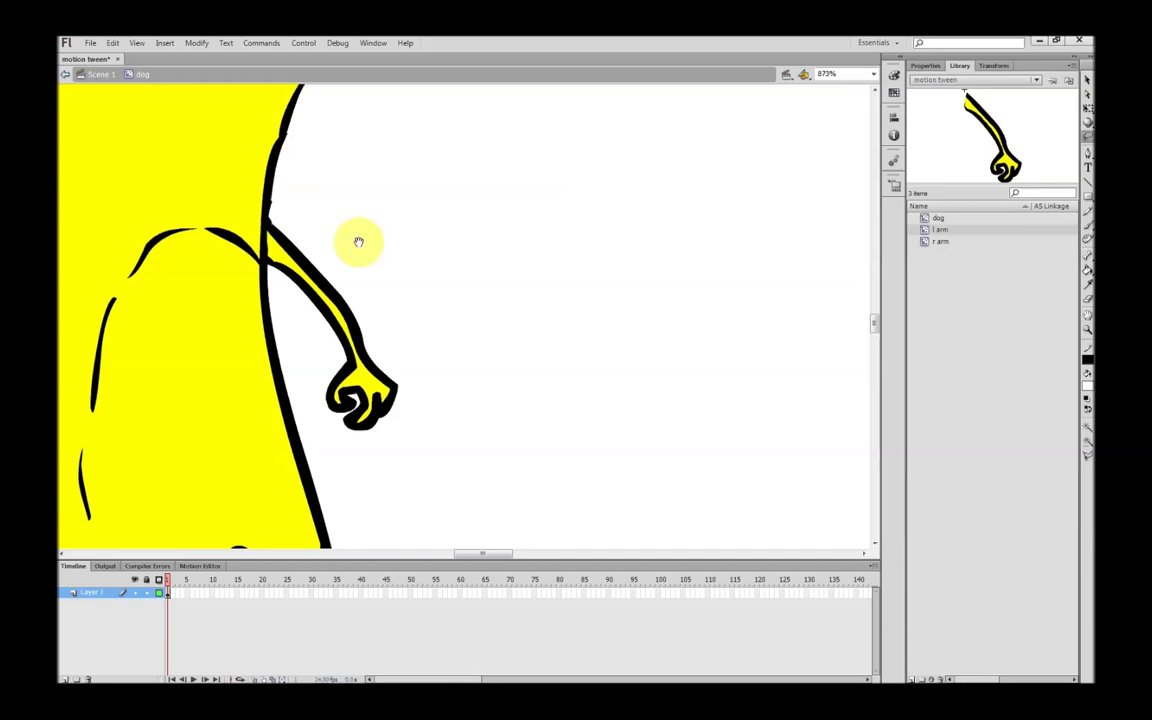
{"action": "left_click_drag", "start_coordinate": [360, 239], "coordinate": [496, 247]}
{"action": "scroll", "coordinate": [428, 273], "scroll_direction": "down", "scroll_amount": 2}
{"action": "scroll", "coordinate": [428, 273], "scroll_direction": "down", "scroll_amount": 5}
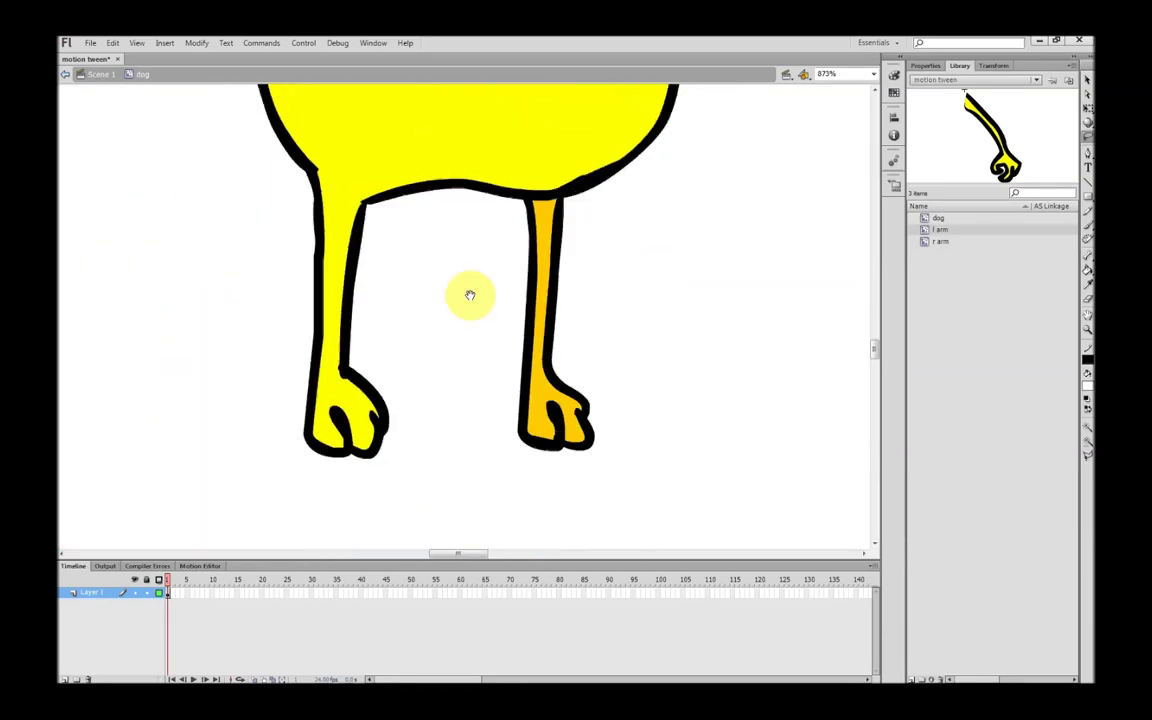
{"action": "left_click_drag", "start_coordinate": [459, 278], "coordinate": [489, 273]}
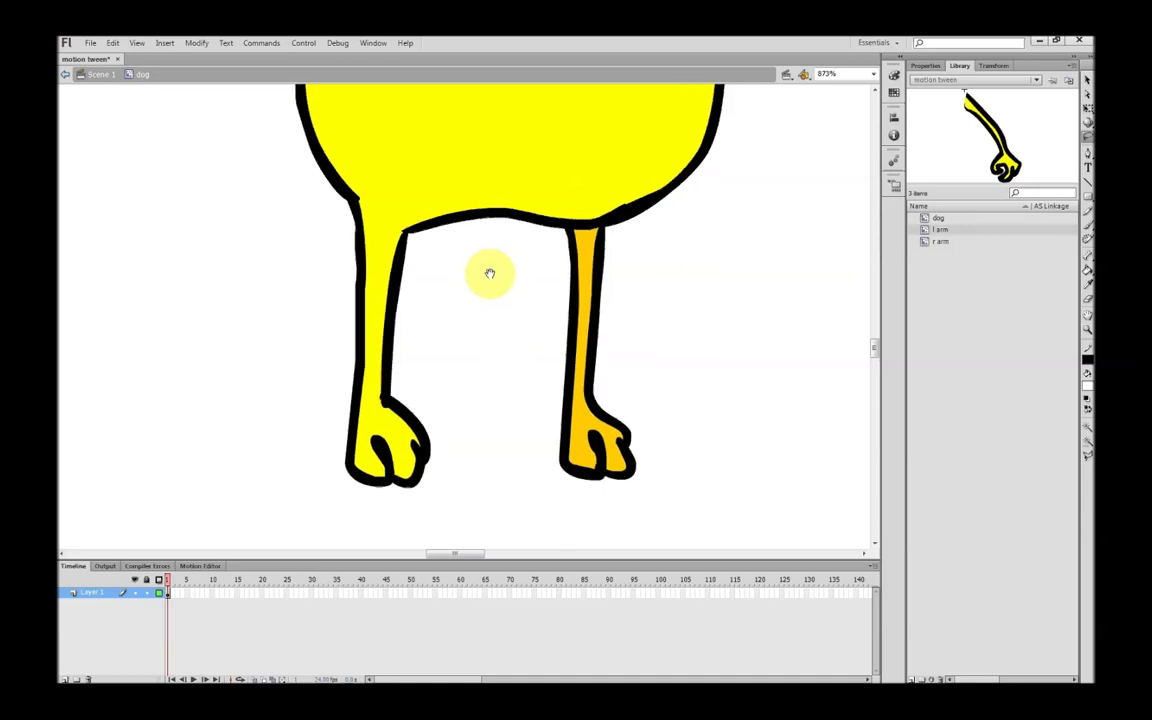
{"action": "mouse_move", "coordinate": [419, 245]}
{"action": "left_mouse_down"}
{"action": "mouse_move", "coordinate": [366, 203]}
{"action": "mouse_move", "coordinate": [332, 199]}
{"action": "mouse_move", "coordinate": [274, 453]}
{"action": "mouse_move", "coordinate": [356, 530]}
{"action": "mouse_move", "coordinate": [511, 462]}
{"action": "mouse_move", "coordinate": [460, 306]}
{"action": "mouse_move", "coordinate": [418, 251]}
{"action": "left_mouse_up"}
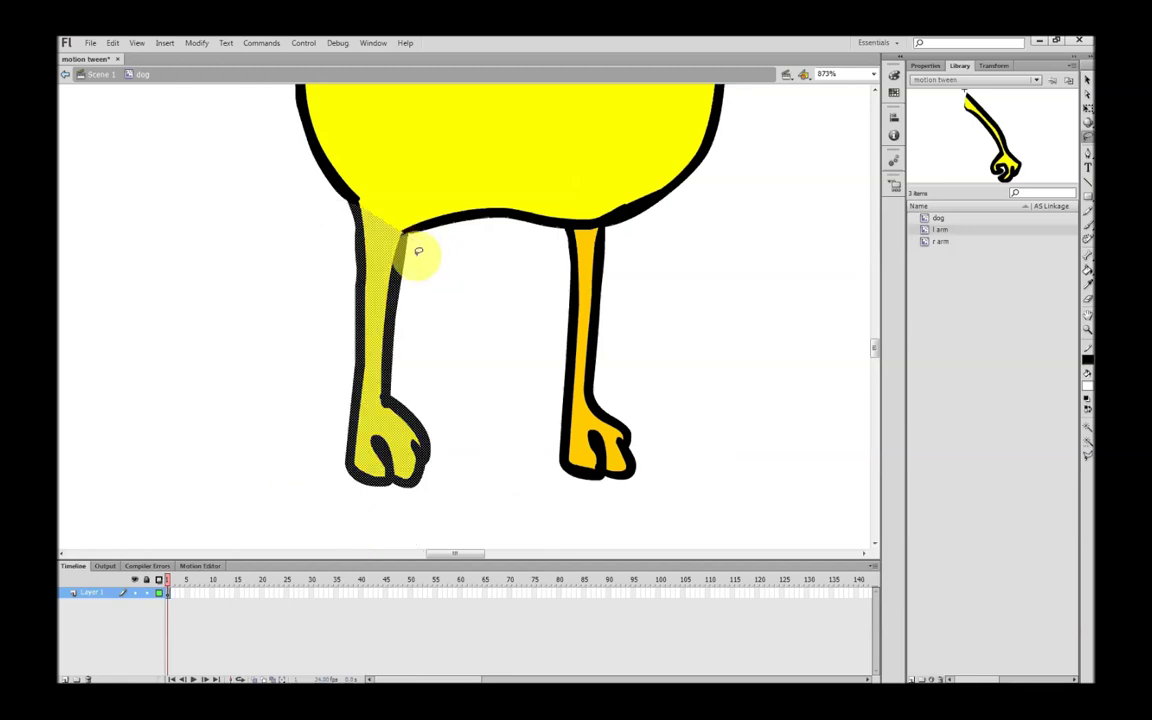
{"action": "right_click", "coordinate": [374, 339]}
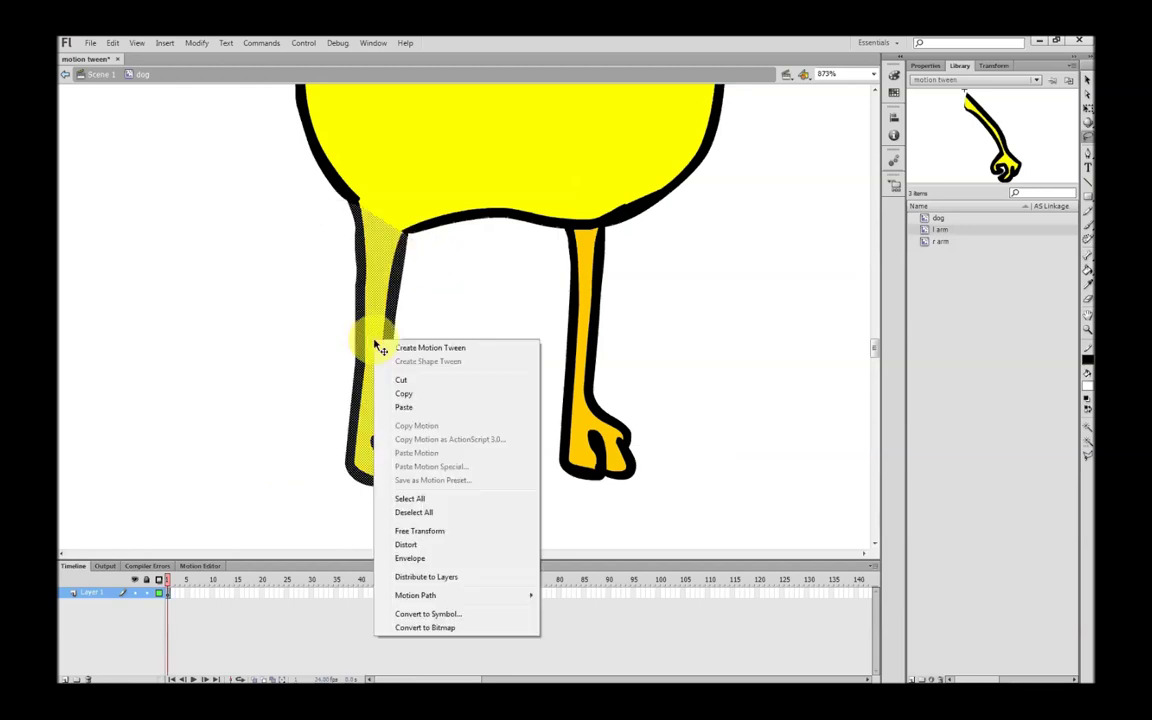
{"action": "left_click", "coordinate": [428, 614]}
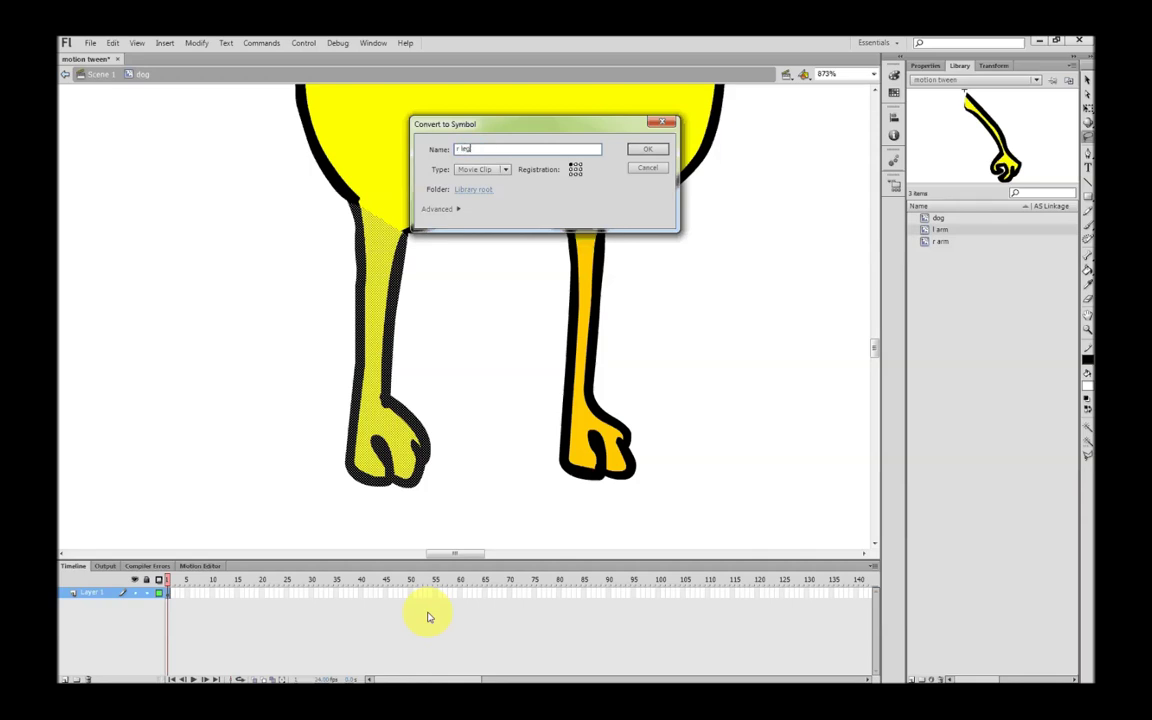
{"action": "key", "text": "Return"}
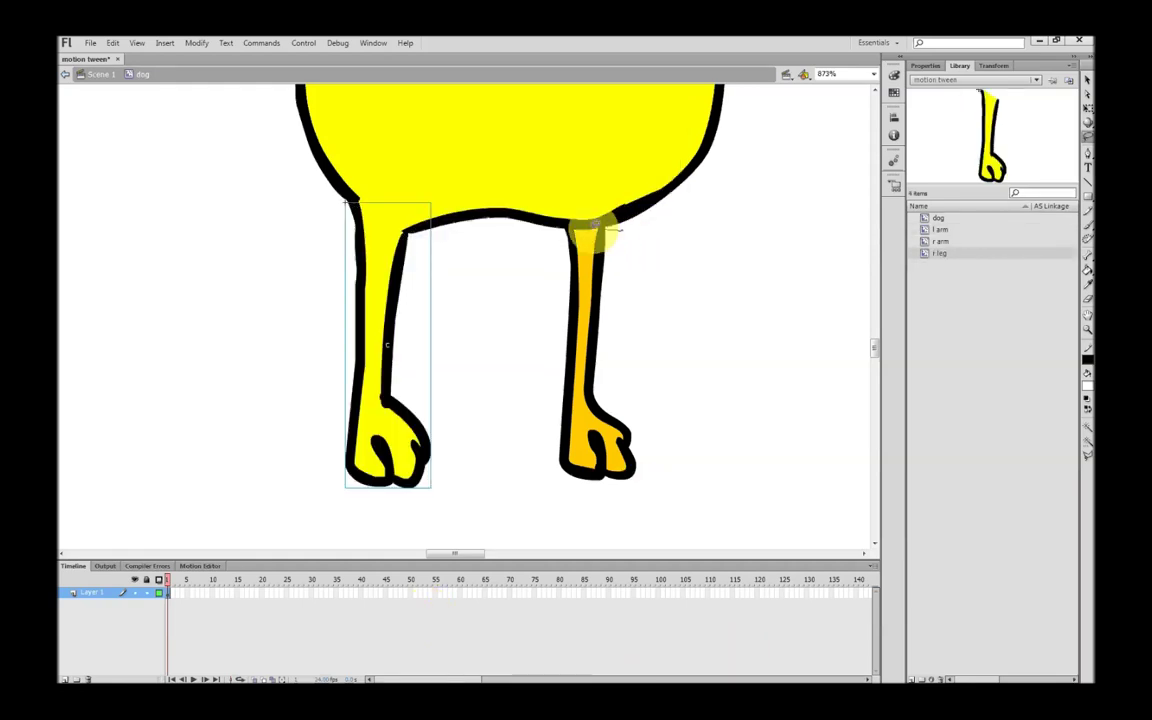
{"action": "mouse_move", "coordinate": [577, 221]}
{"action": "left_mouse_down"}
{"action": "mouse_move", "coordinate": [517, 460]}
{"action": "mouse_move", "coordinate": [661, 565]}
{"action": "mouse_move", "coordinate": [696, 347]}
{"action": "mouse_move", "coordinate": [653, 250]}
{"action": "mouse_move", "coordinate": [606, 224]}
{"action": "left_mouse_up"}
{"action": "right_click", "coordinate": [600, 303]}
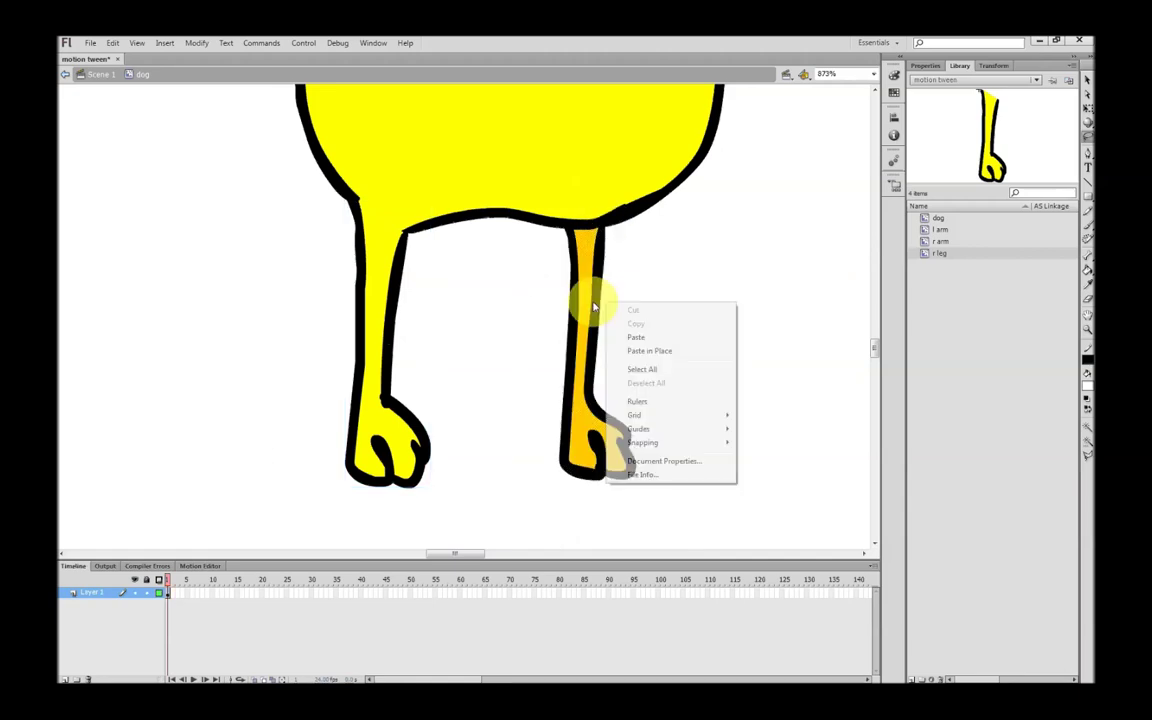
{"action": "left_click", "coordinate": [637, 274]}
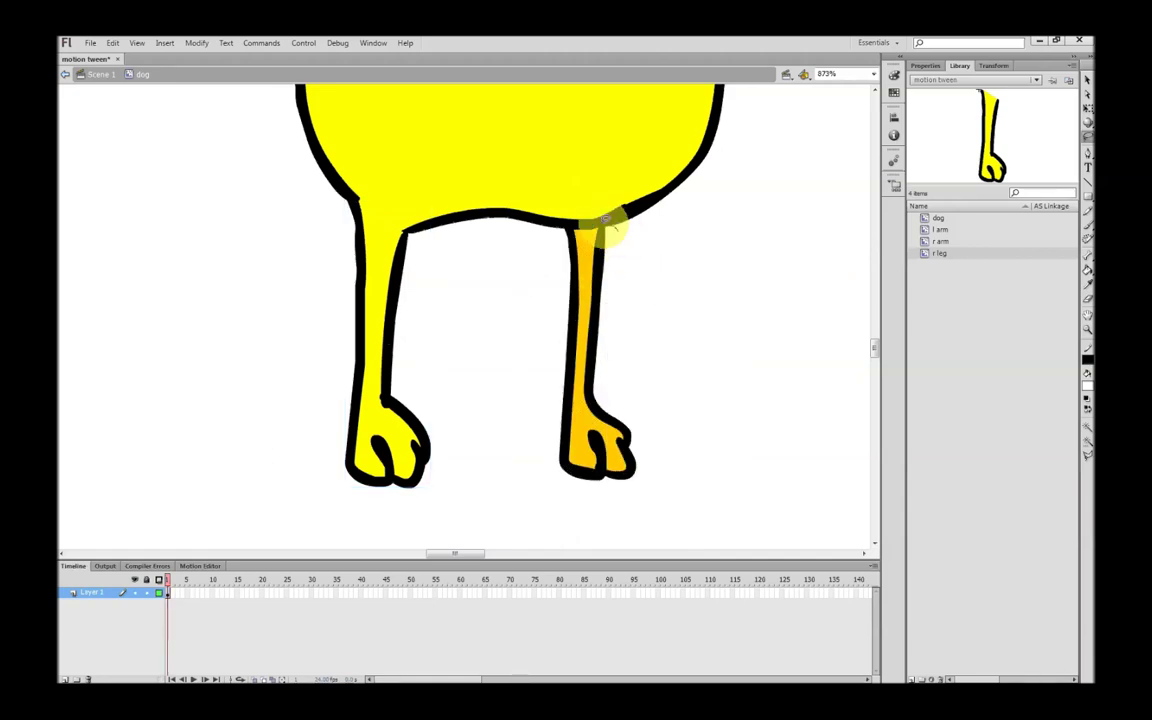
Step: Lasso the orange leg and convert it to a movie clip named "l leg"
{"action": "mouse_move", "coordinate": [593, 220]}
{"action": "left_mouse_down"}
{"action": "mouse_move", "coordinate": [551, 239]}
{"action": "mouse_move", "coordinate": [523, 425]}
{"action": "mouse_move", "coordinate": [562, 487]}
{"action": "mouse_move", "coordinate": [798, 459]}
{"action": "mouse_move", "coordinate": [703, 262]}
{"action": "mouse_move", "coordinate": [600, 222]}
{"action": "left_mouse_up"}
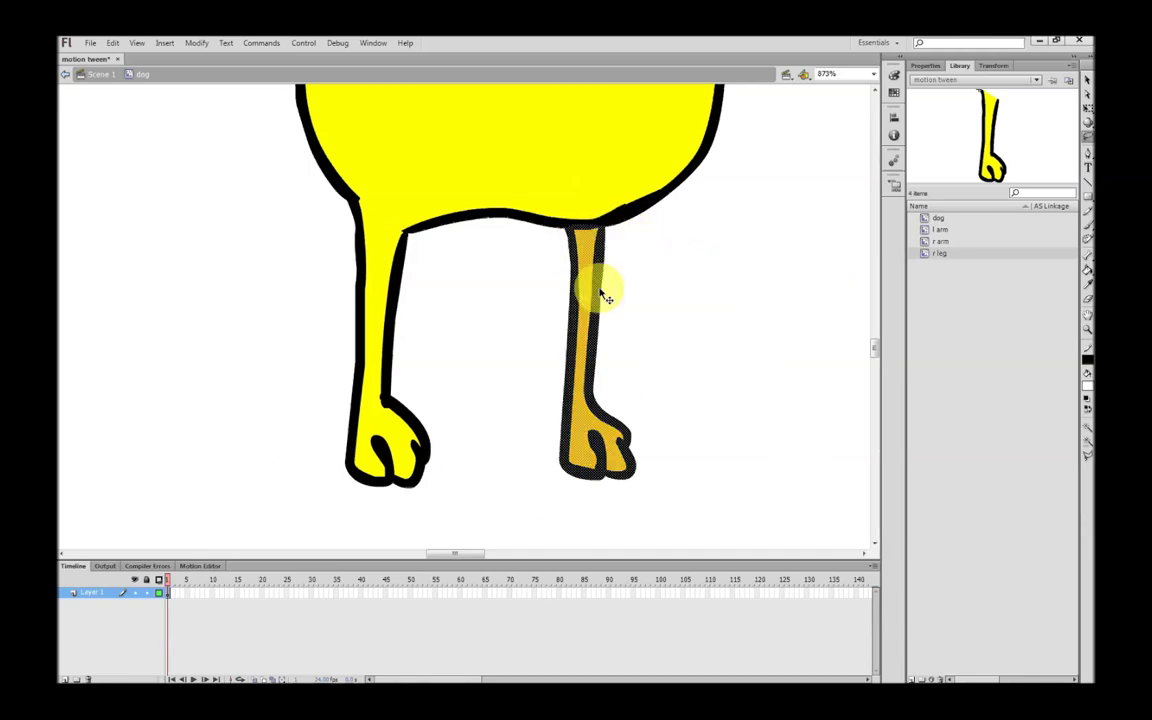
{"action": "right_click", "coordinate": [597, 297]}
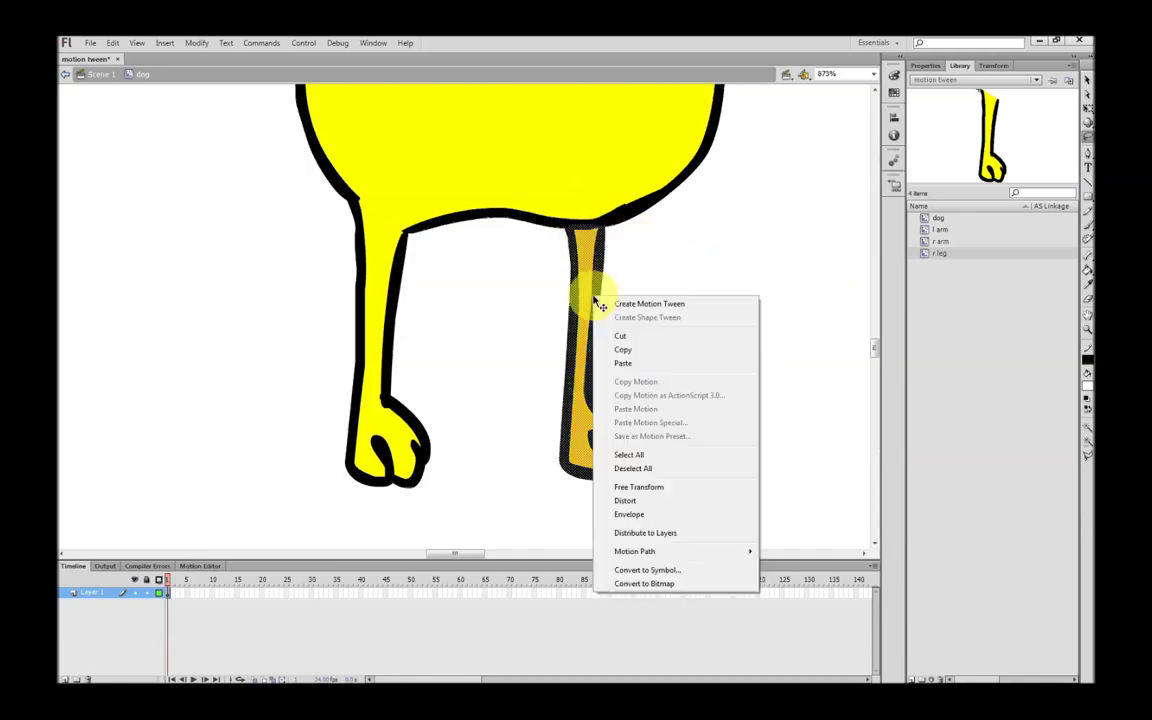
{"action": "left_click", "coordinate": [650, 570]}
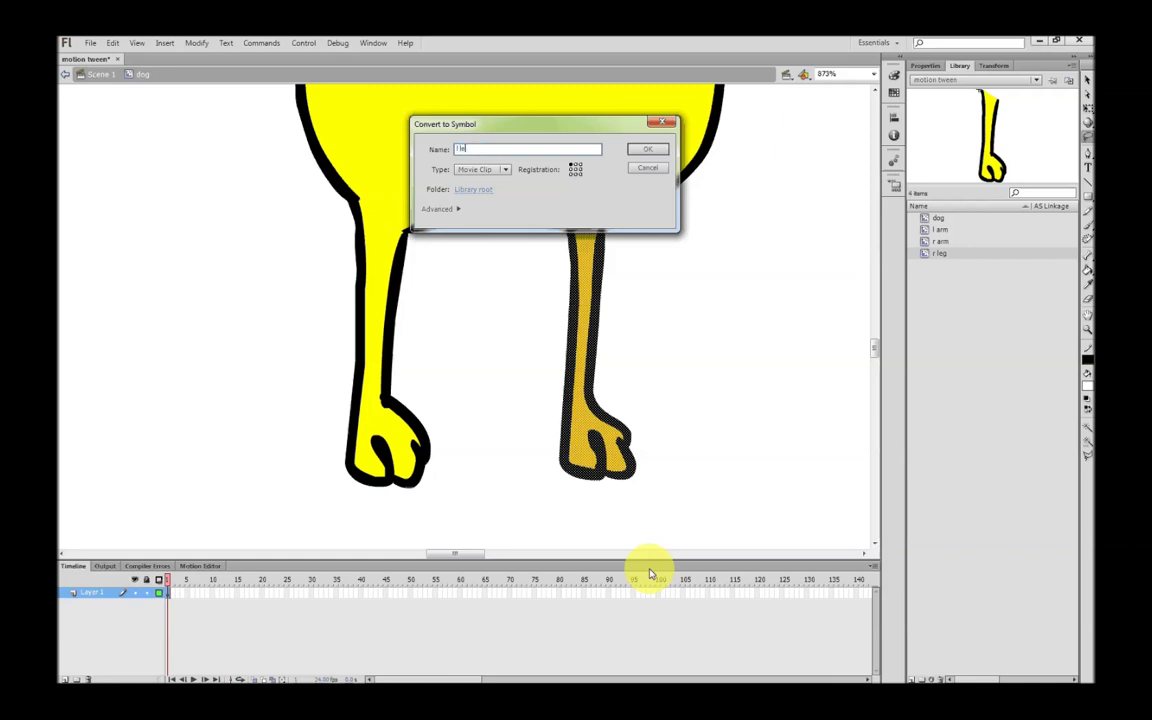
{"action": "type", "text": "l leg"}
{"action": "key", "text": "Return"}
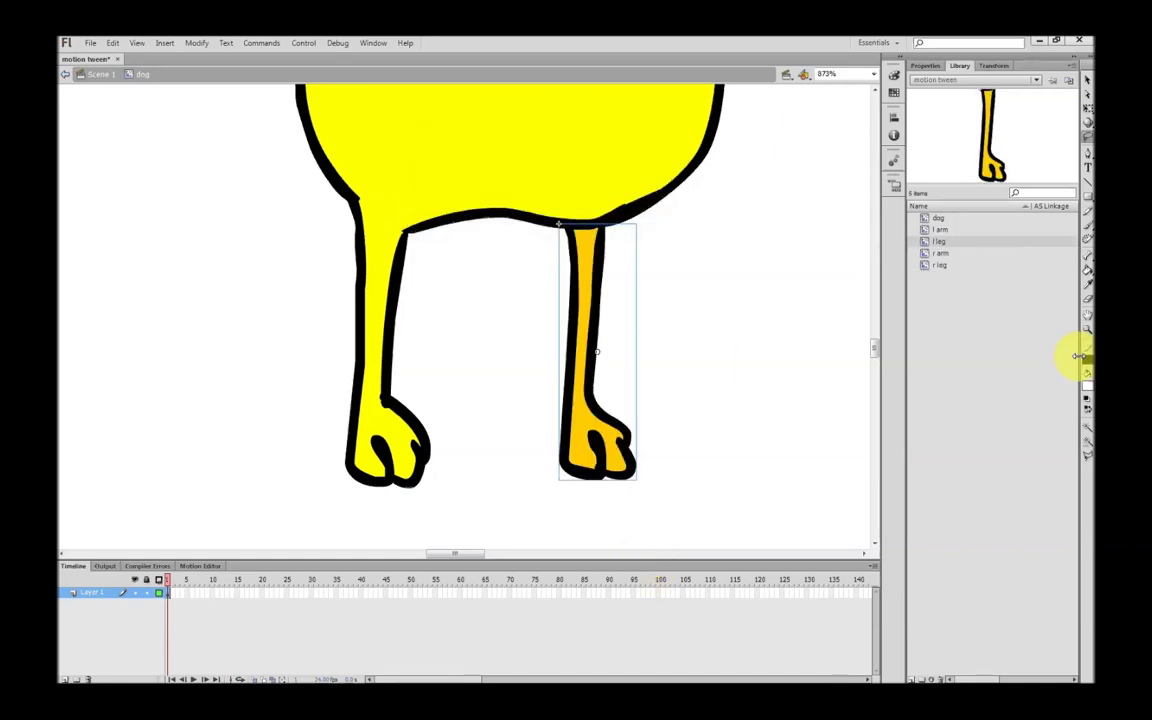
Step: Select the remaining head and torso artwork and convert it to a movie clip named "body"
{"action": "double_click", "coordinate": [1088, 318]}
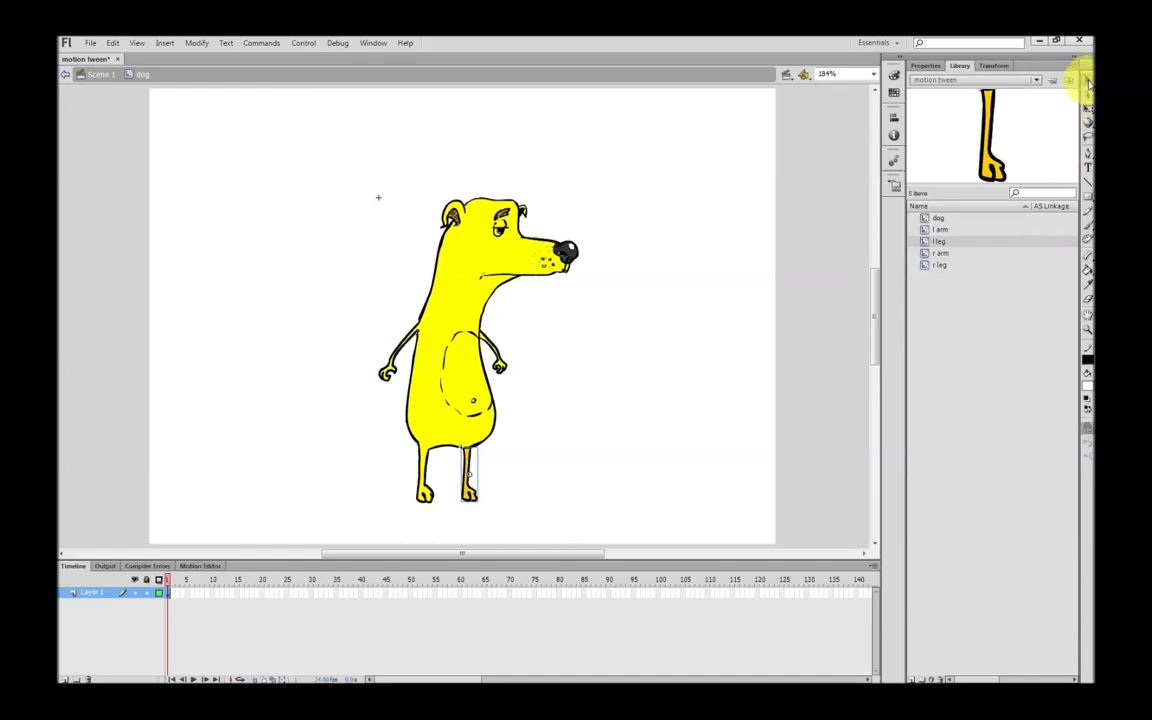
{"action": "left_click_drag", "start_coordinate": [270, 118], "coordinate": [652, 527]}
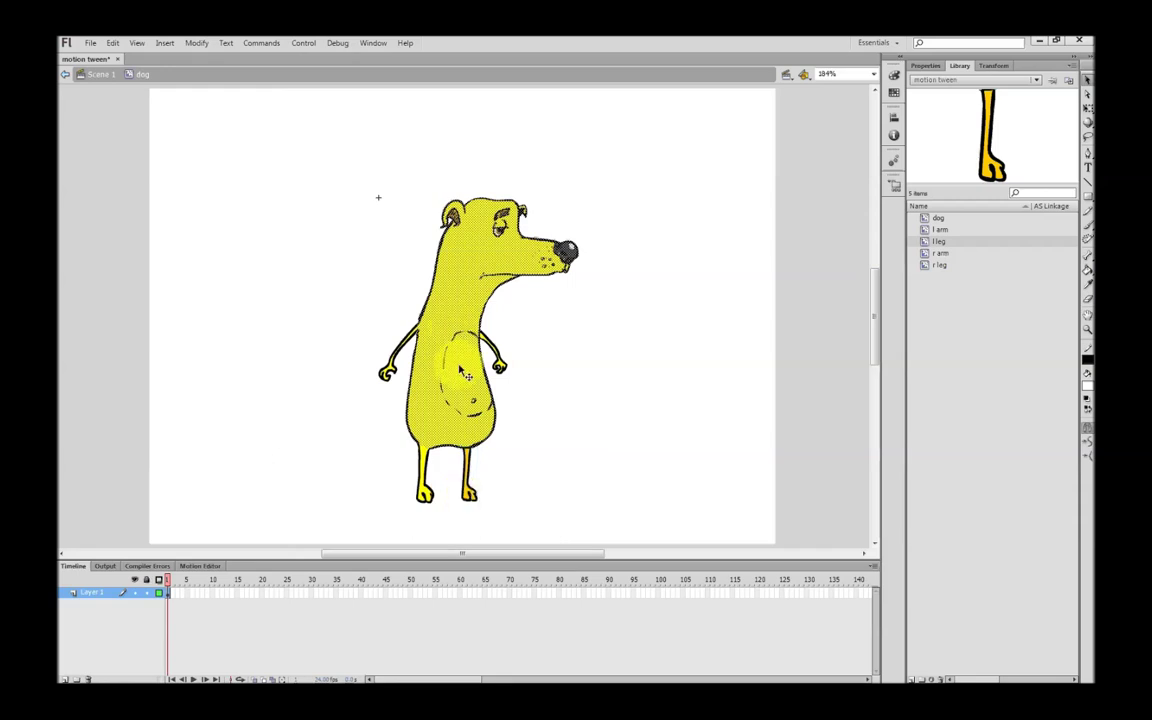
{"action": "right_click", "coordinate": [452, 407]}
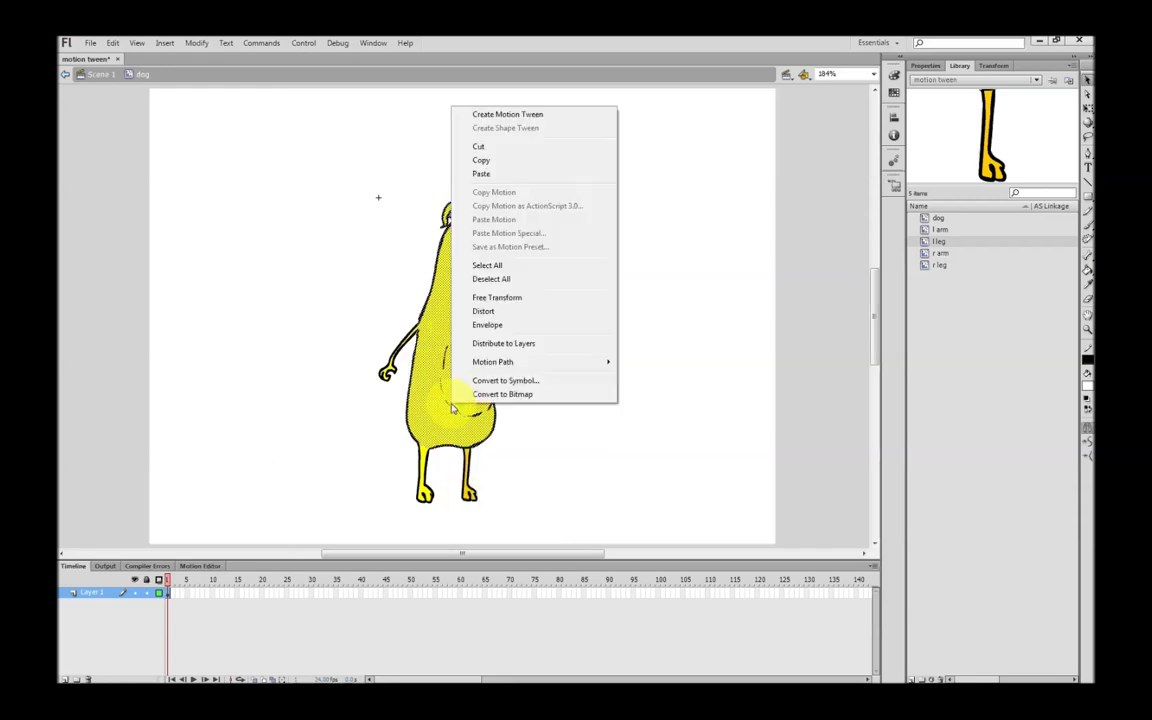
{"action": "left_click", "coordinate": [514, 381]}
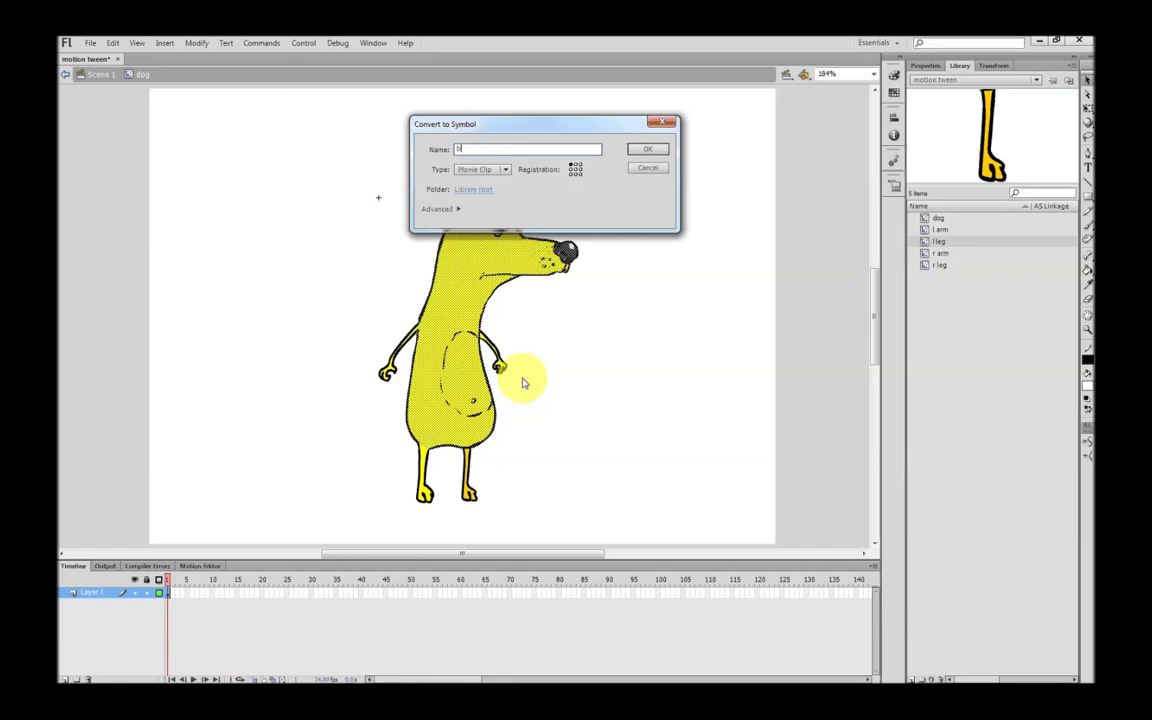
{"action": "key", "text": "Return"}
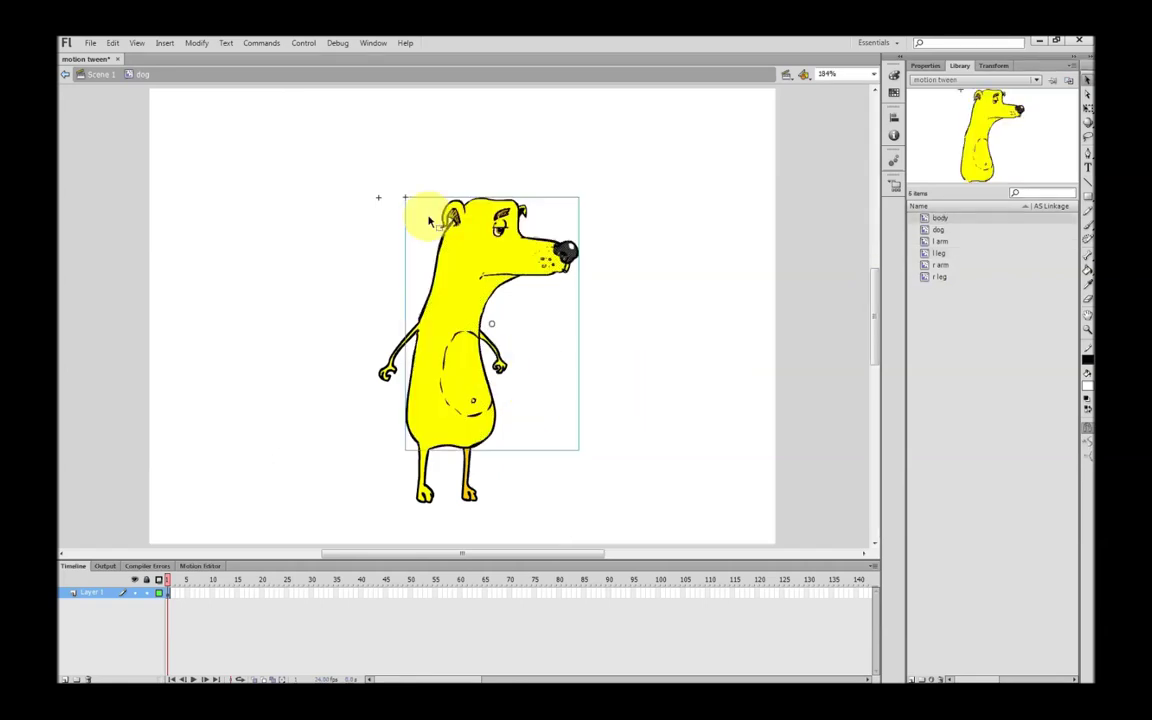
Step: Distribute all five body parts to their own layers and delete the empty Layer 1
{"action": "left_click_drag", "start_coordinate": [231, 123], "coordinate": [532, 201]}
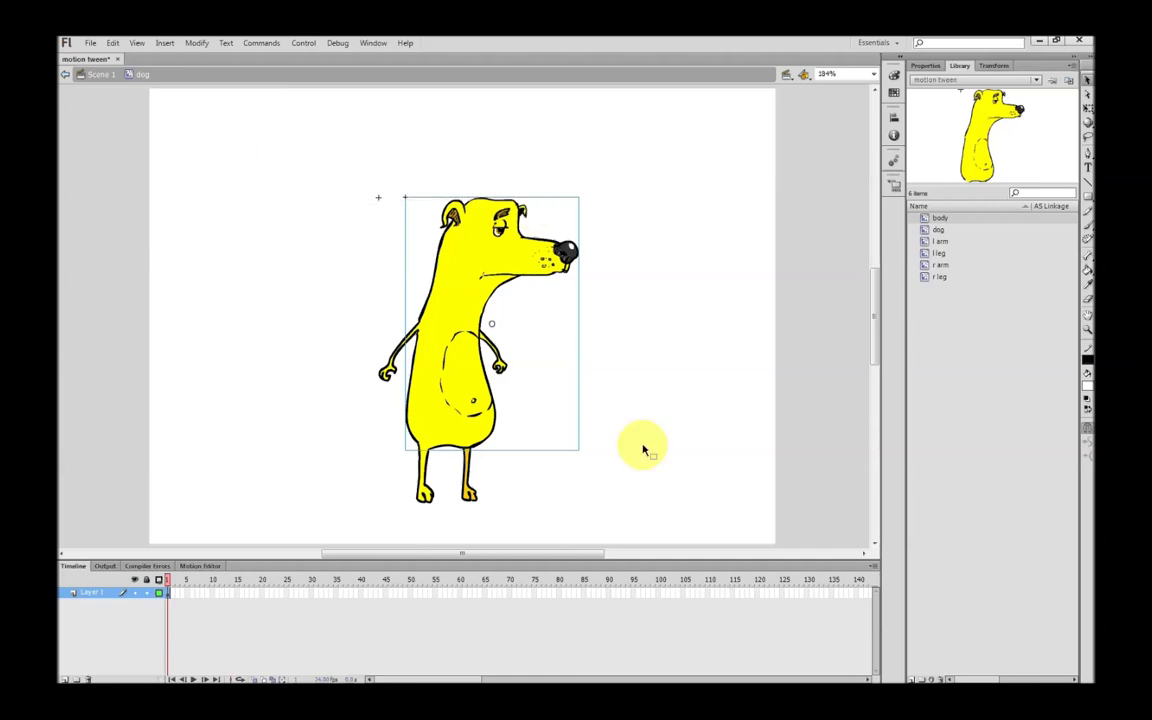
{"action": "key", "text": "ctrl+a"}
{"action": "right_click", "coordinate": [460, 428]}
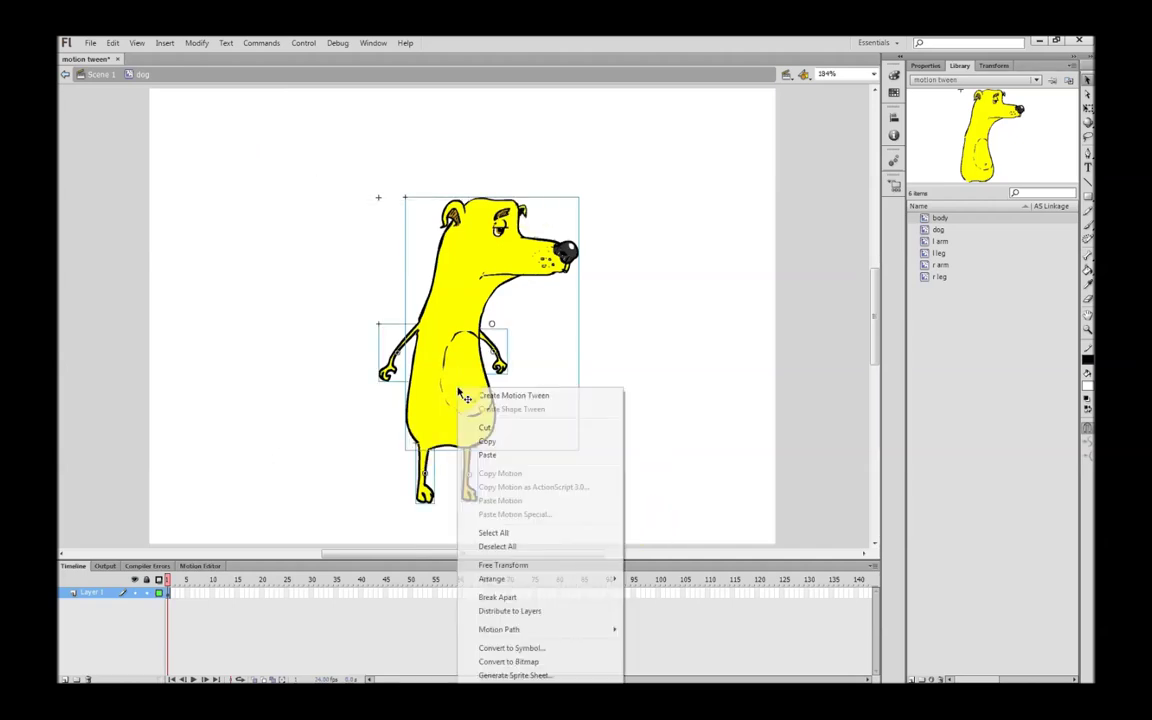
{"action": "left_click", "coordinate": [499, 612]}
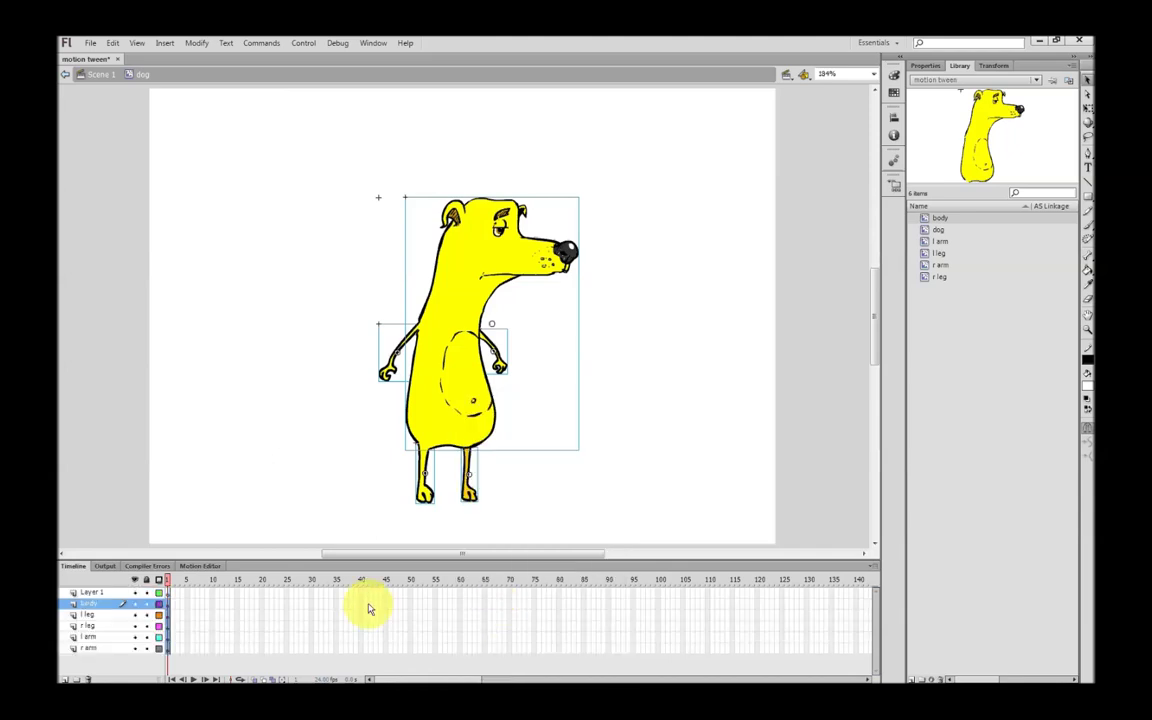
{"action": "left_click", "coordinate": [100, 594]}
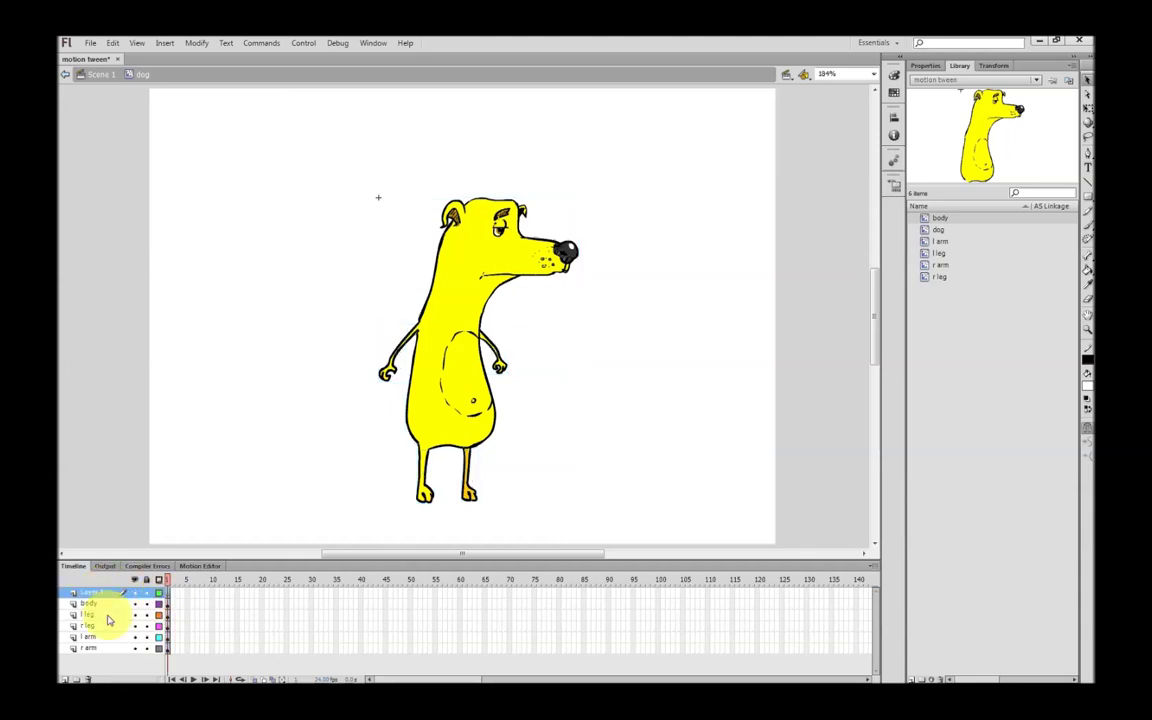
{"action": "left_click", "coordinate": [88, 678]}
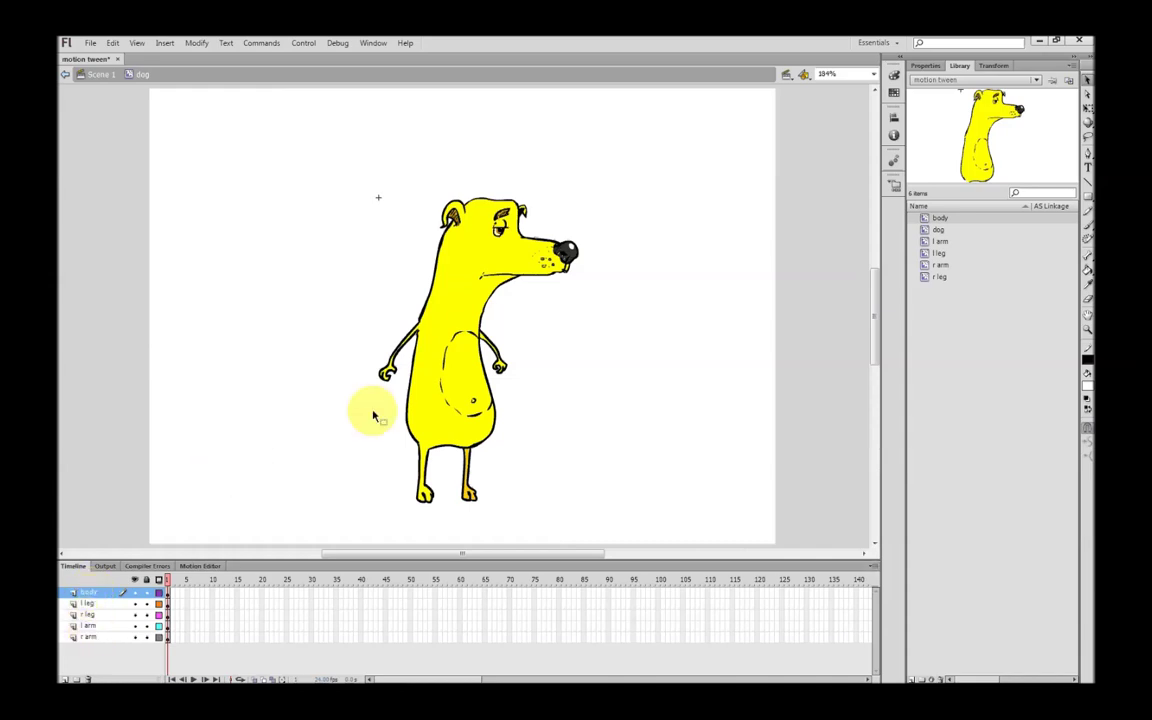
Step: Compare the whole dog on the main scene with its separate parts and layers inside the dog symbol
{"action": "left_click", "coordinate": [456, 408]}
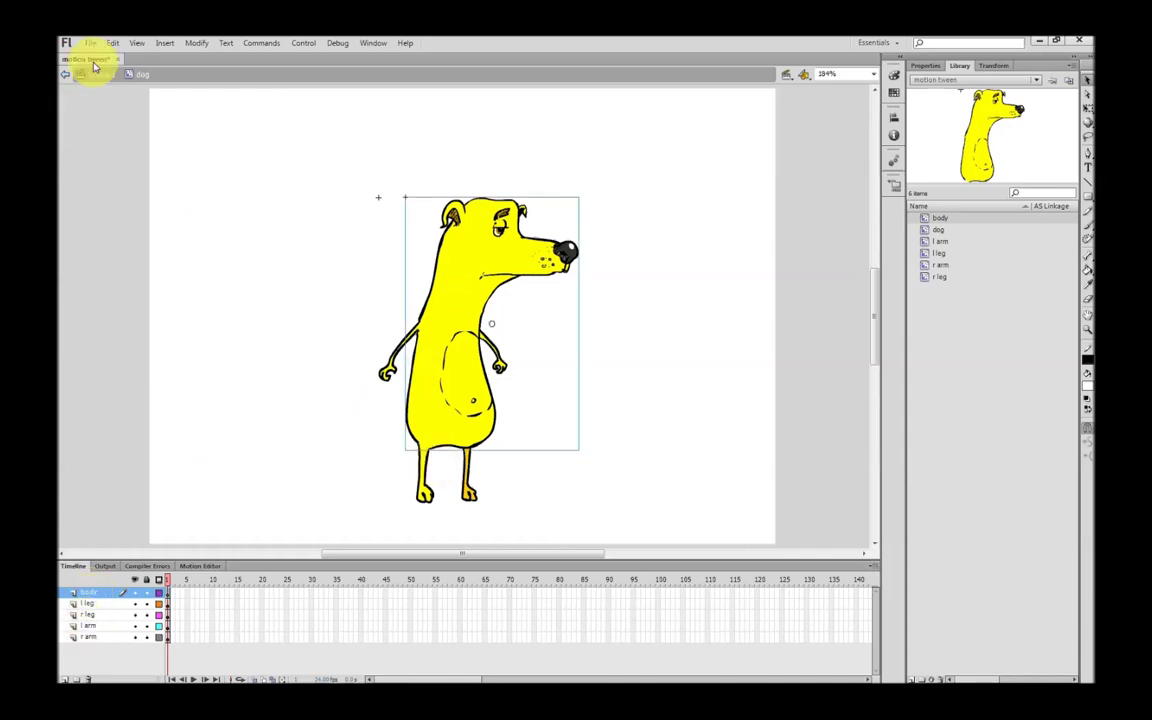
{"action": "left_click", "coordinate": [248, 198]}
{"action": "left_click", "coordinate": [100, 76]}
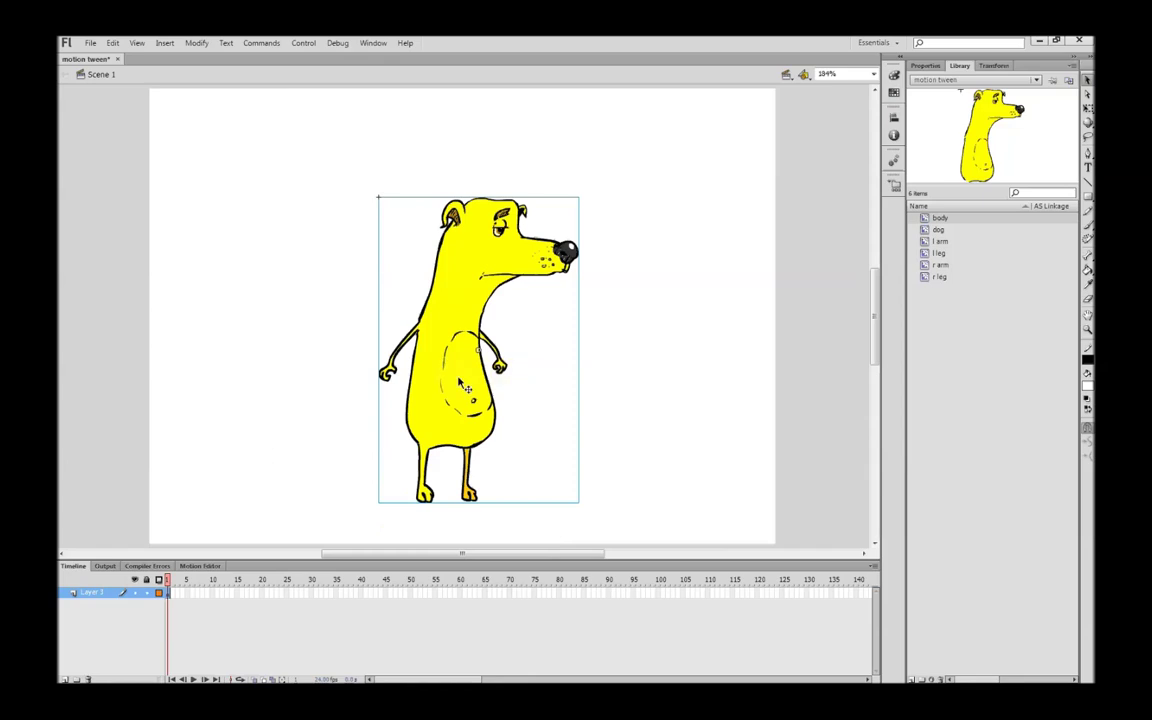
{"action": "double_click", "coordinate": [460, 343]}
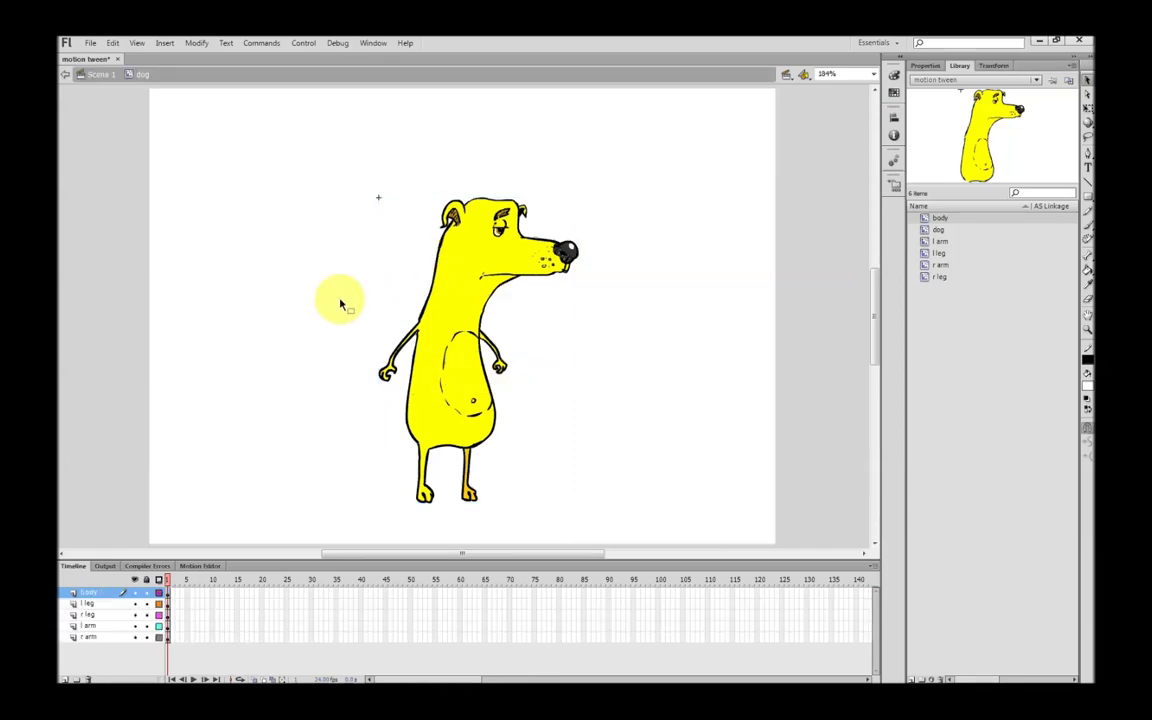
{"action": "left_click", "coordinate": [100, 80]}
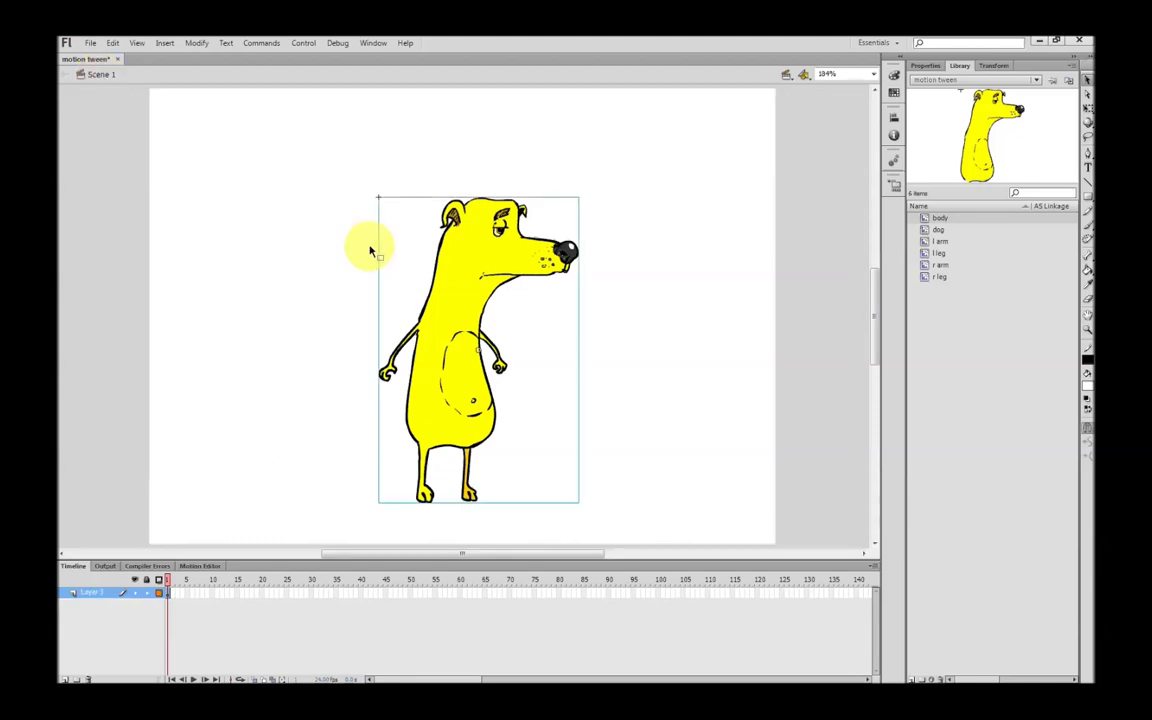
{"action": "double_click", "coordinate": [458, 317]}
{"action": "left_click", "coordinate": [189, 160]}
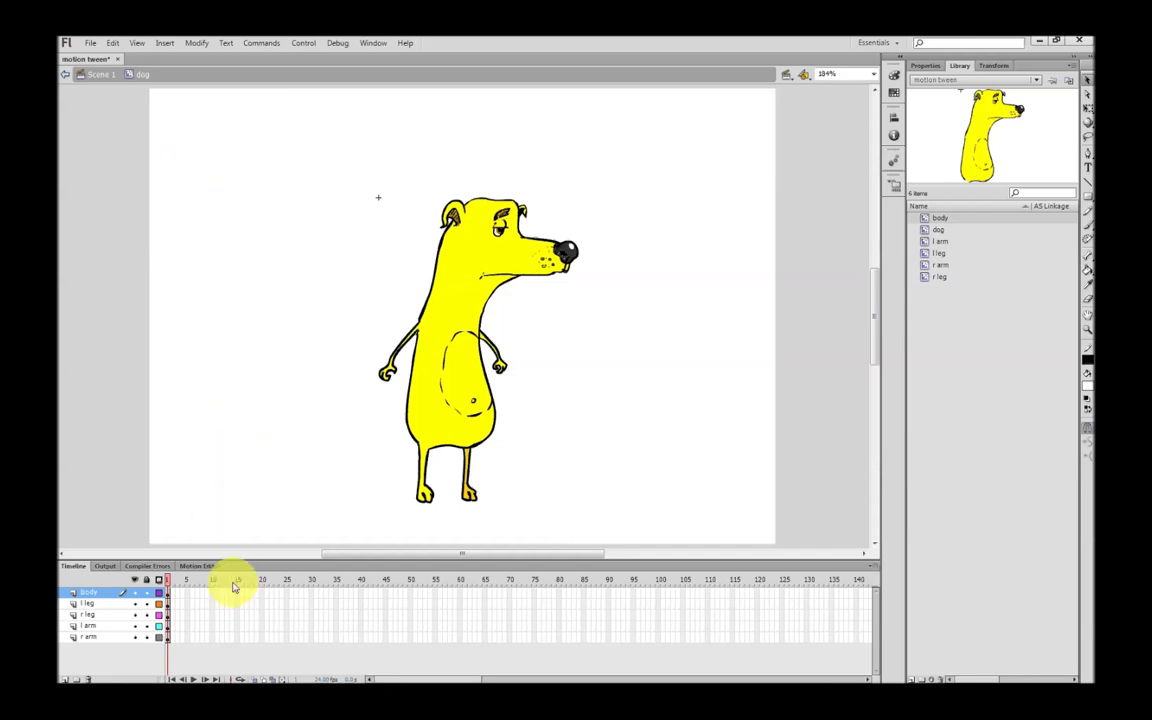
Step: Insert keyframes at frame 6 on all five body part layers
{"action": "left_click_drag", "start_coordinate": [235, 597], "coordinate": [180, 599]}
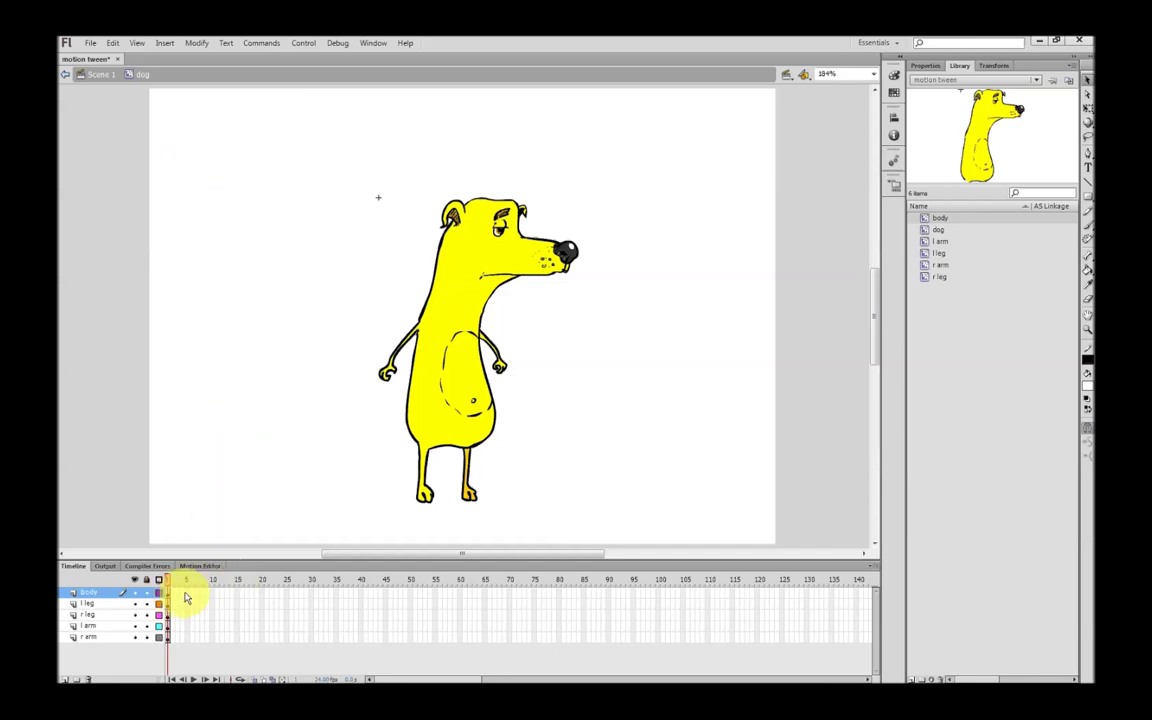
{"action": "left_click", "coordinate": [406, 515]}
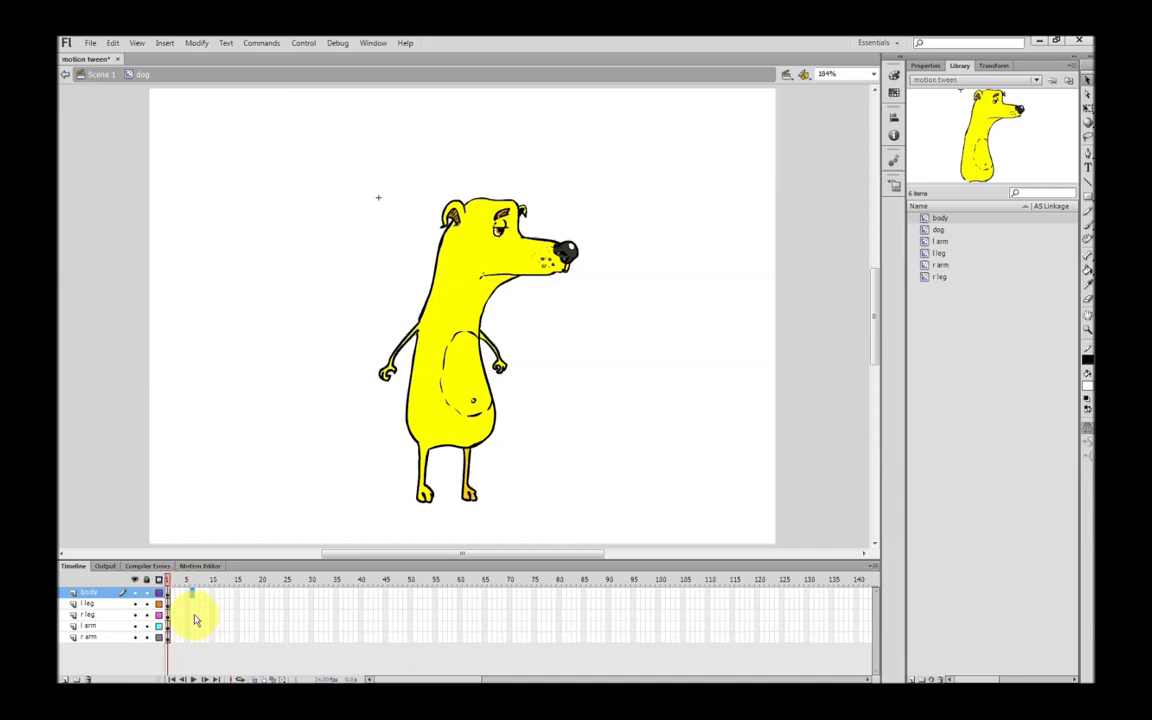
{"action": "left_click", "coordinate": [194, 594]}
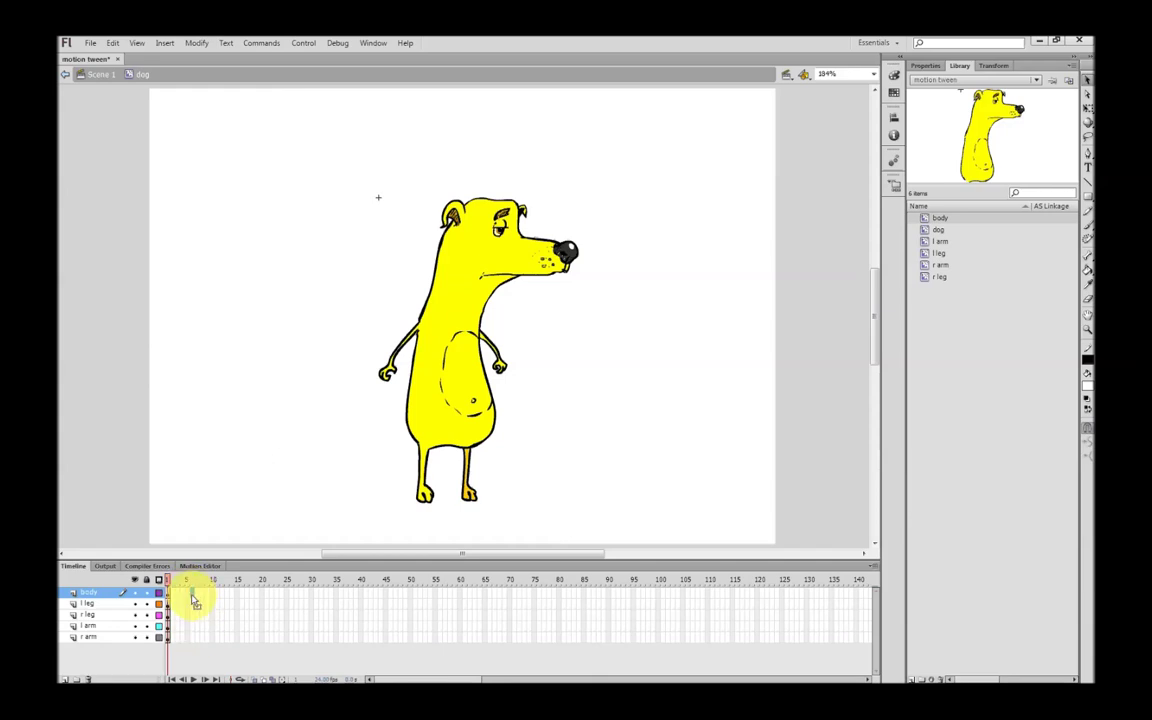
{"action": "left_click", "coordinate": [194, 595]}
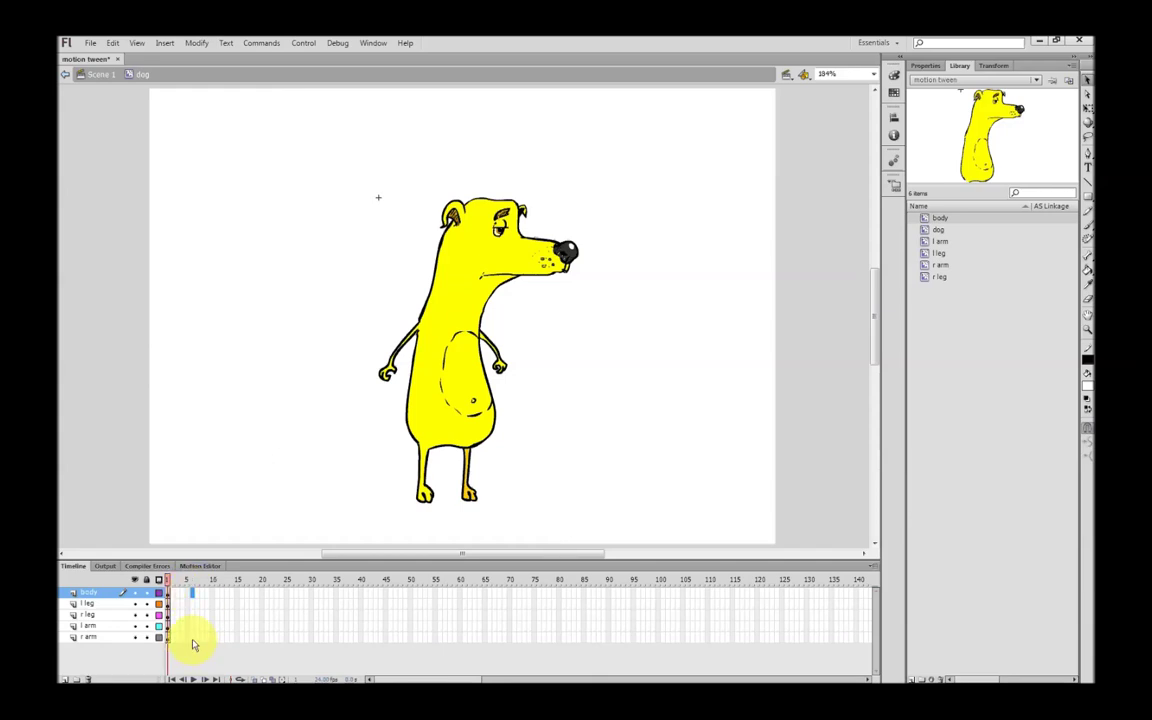
{"action": "left_click", "coordinate": [194, 638], "text": "shift"}
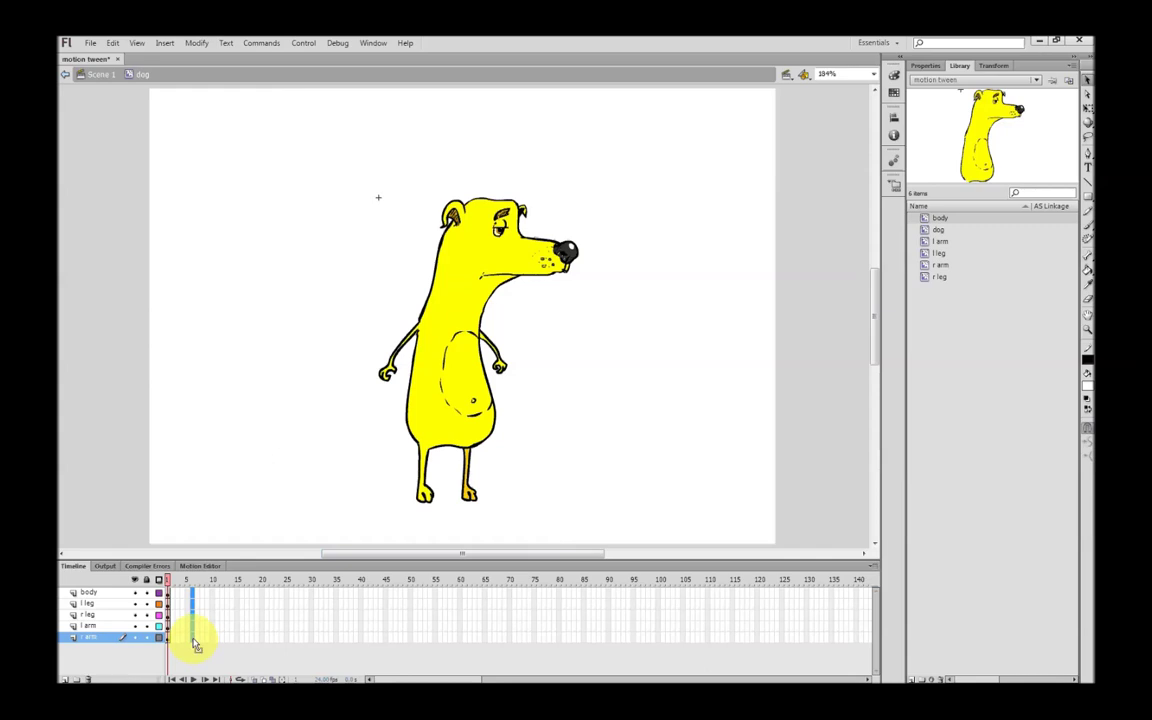
{"action": "right_click", "coordinate": [195, 643]}
{"action": "left_click", "coordinate": [266, 394]}
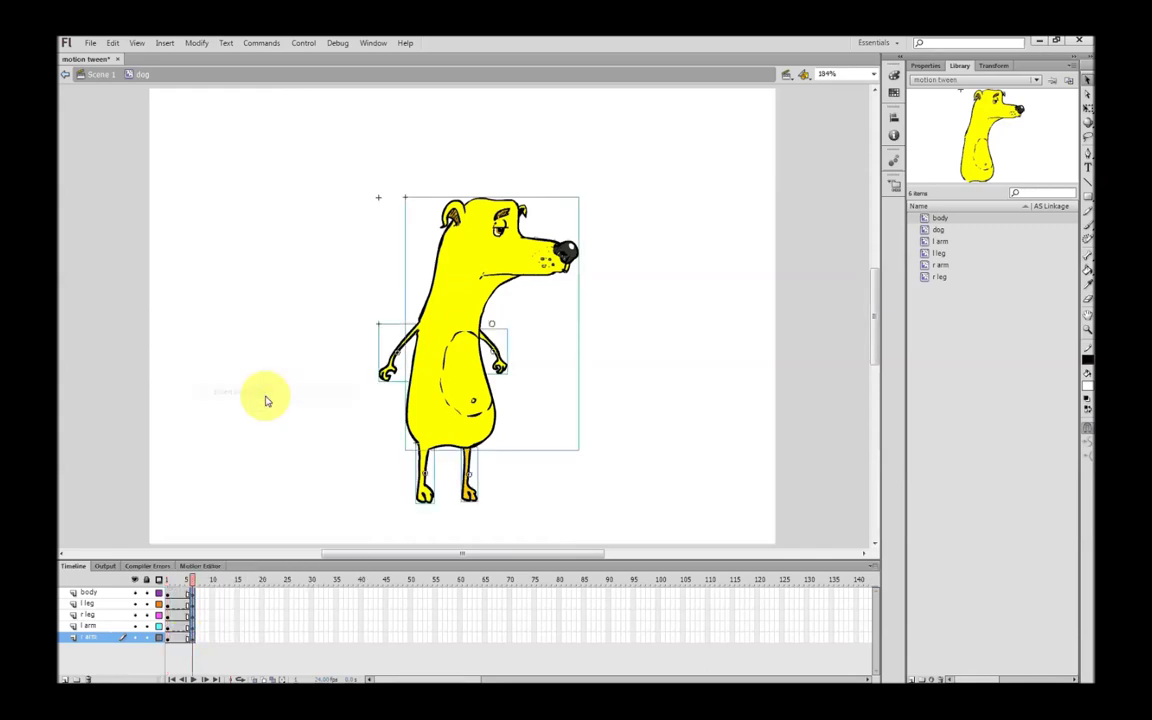
Step: Extend all five body part layers with frames up to frame 10
{"action": "left_click_drag", "start_coordinate": [170, 592], "coordinate": [212, 643]}
{"action": "right_click", "coordinate": [212, 643]}
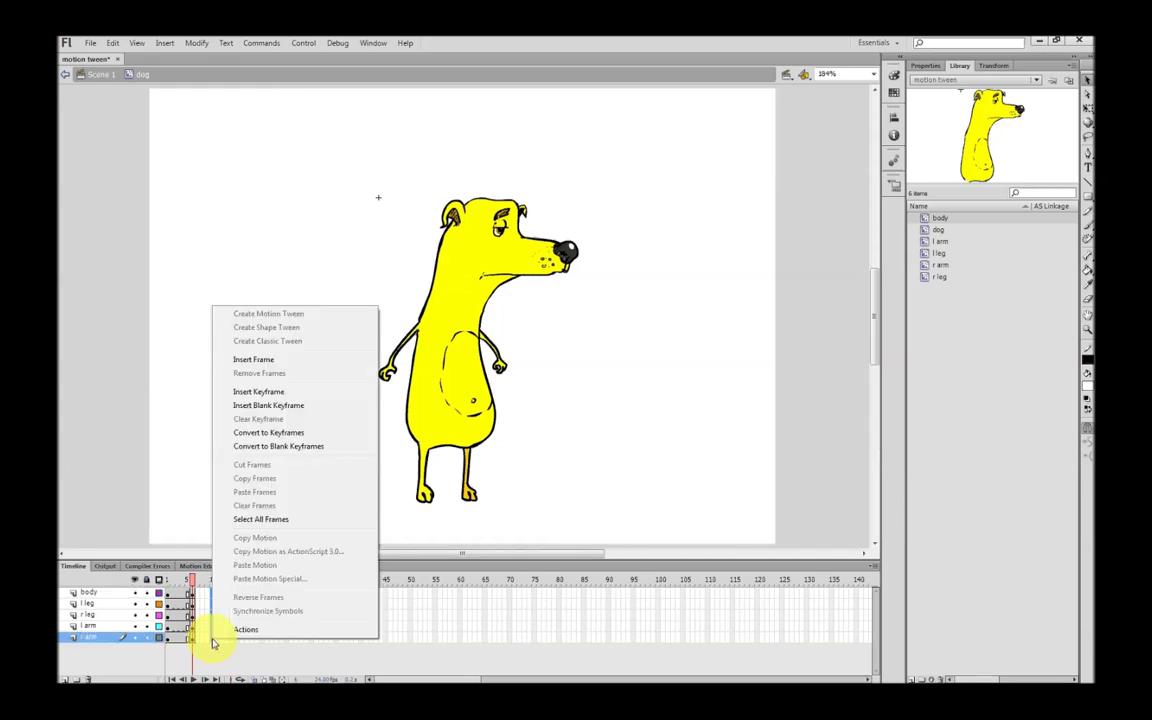
{"action": "left_click", "coordinate": [252, 359]}
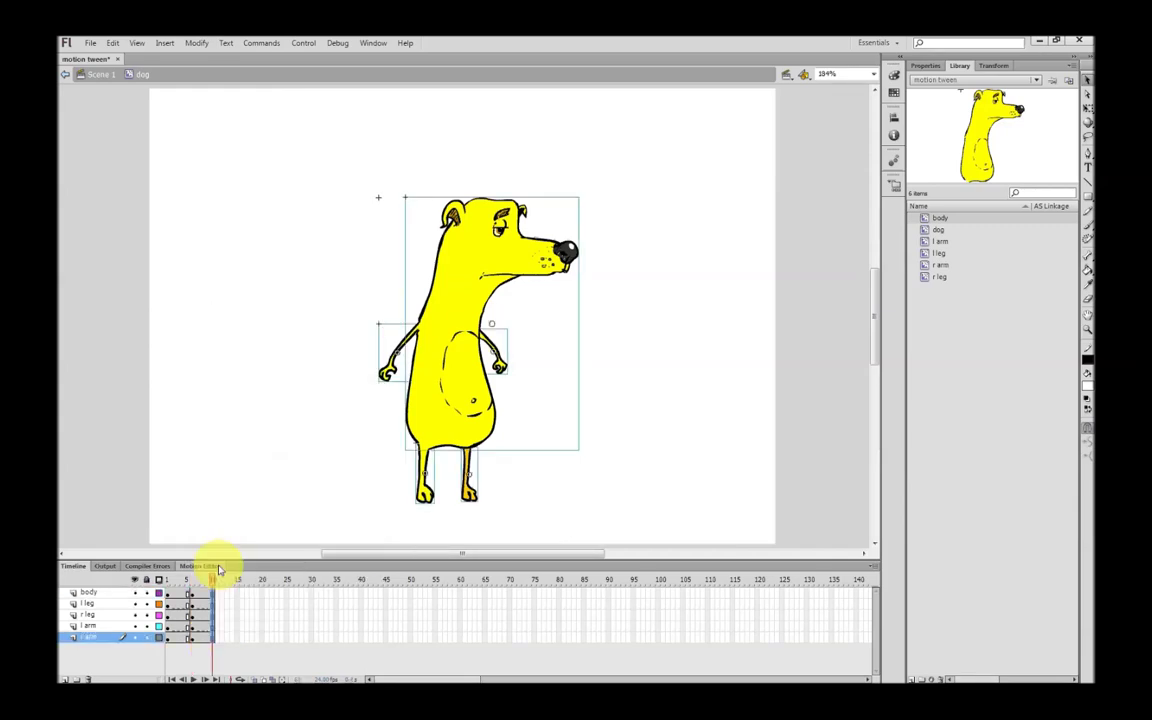
Step: At frame 1, move the yellow leg's transformation point up to the hip and rotate the leg backward
{"action": "left_click_drag", "start_coordinate": [211, 581], "coordinate": [172, 598]}
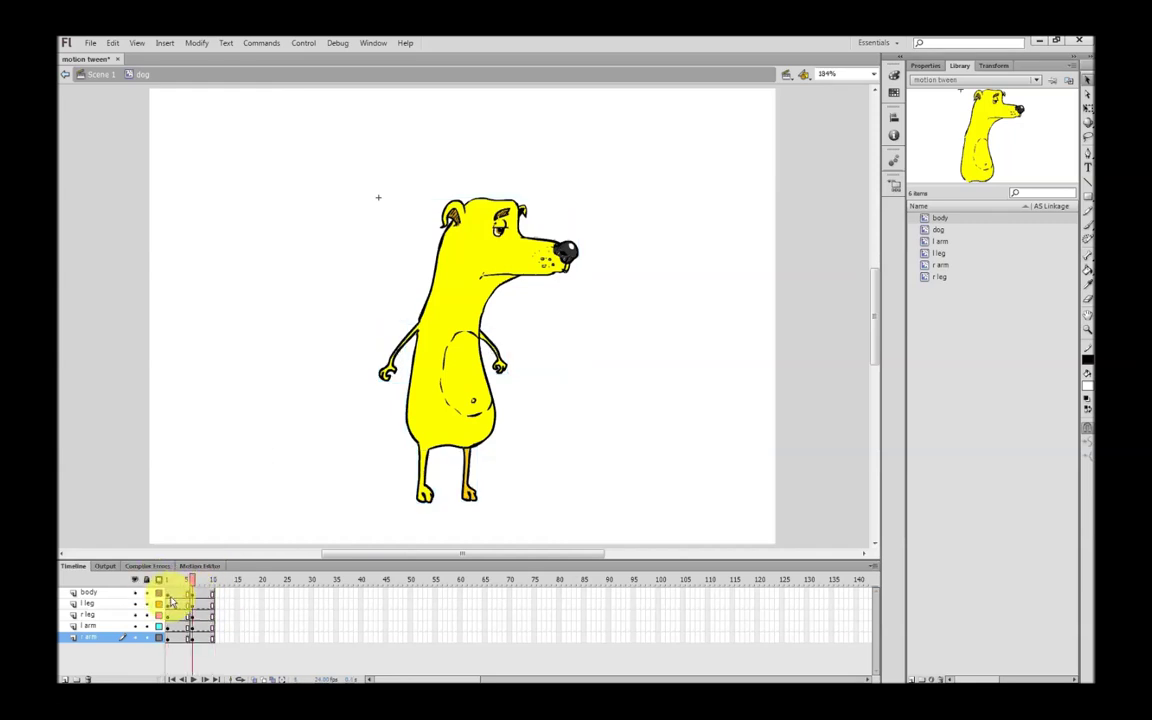
{"action": "mouse_move", "coordinate": [172, 600]}
{"action": "left_mouse_down"}
{"action": "mouse_move", "coordinate": [257, 617]}
{"action": "mouse_move", "coordinate": [185, 578]}
{"action": "mouse_move", "coordinate": [193, 597]}
{"action": "left_mouse_up"}
{"action": "left_click", "coordinate": [167, 593]}
{"action": "left_click", "coordinate": [327, 417]}
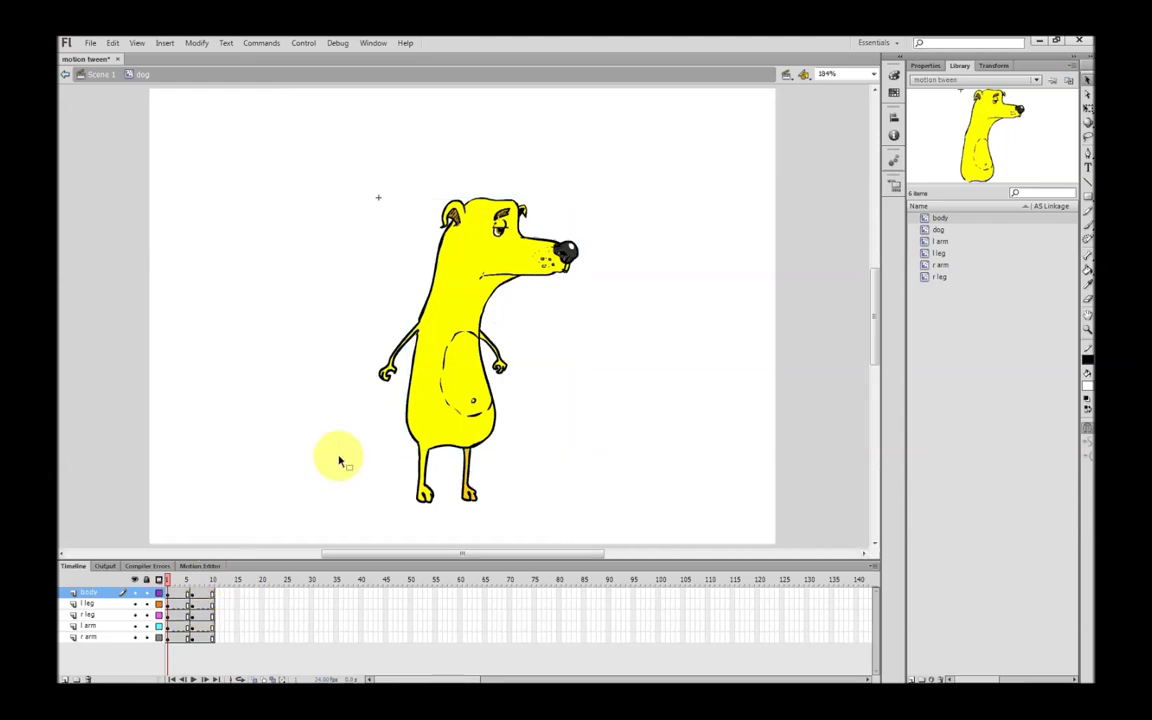
{"action": "left_click", "coordinate": [425, 485]}
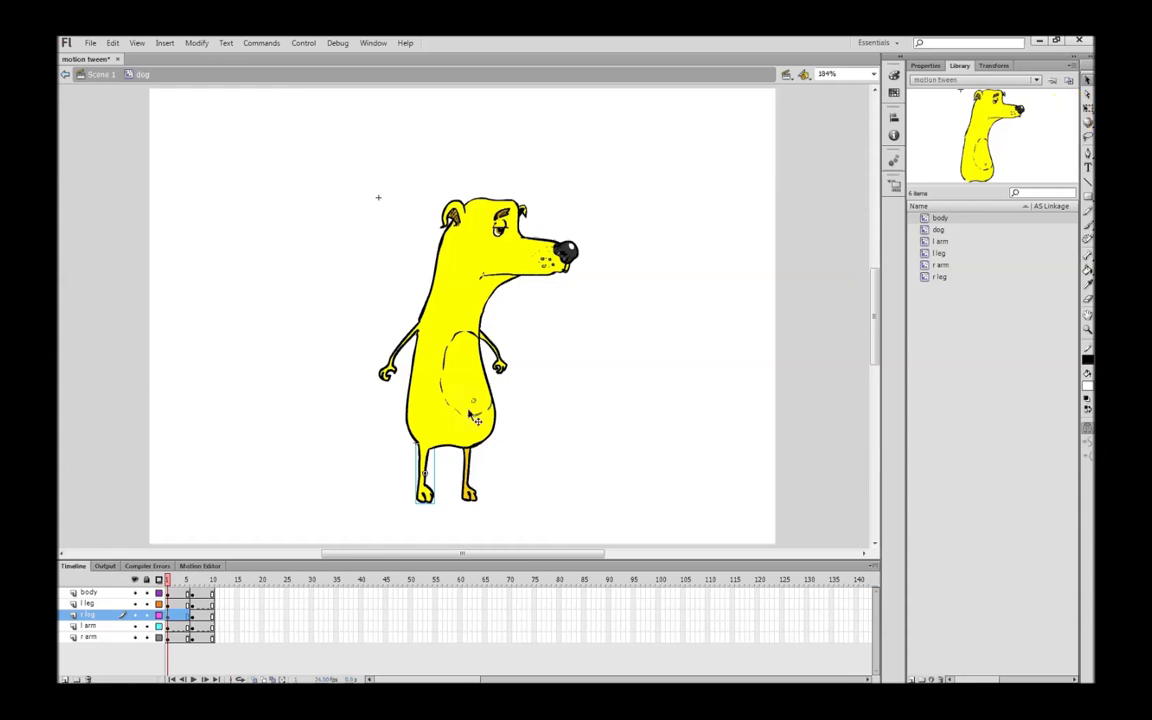
{"action": "left_click", "coordinate": [1087, 108]}
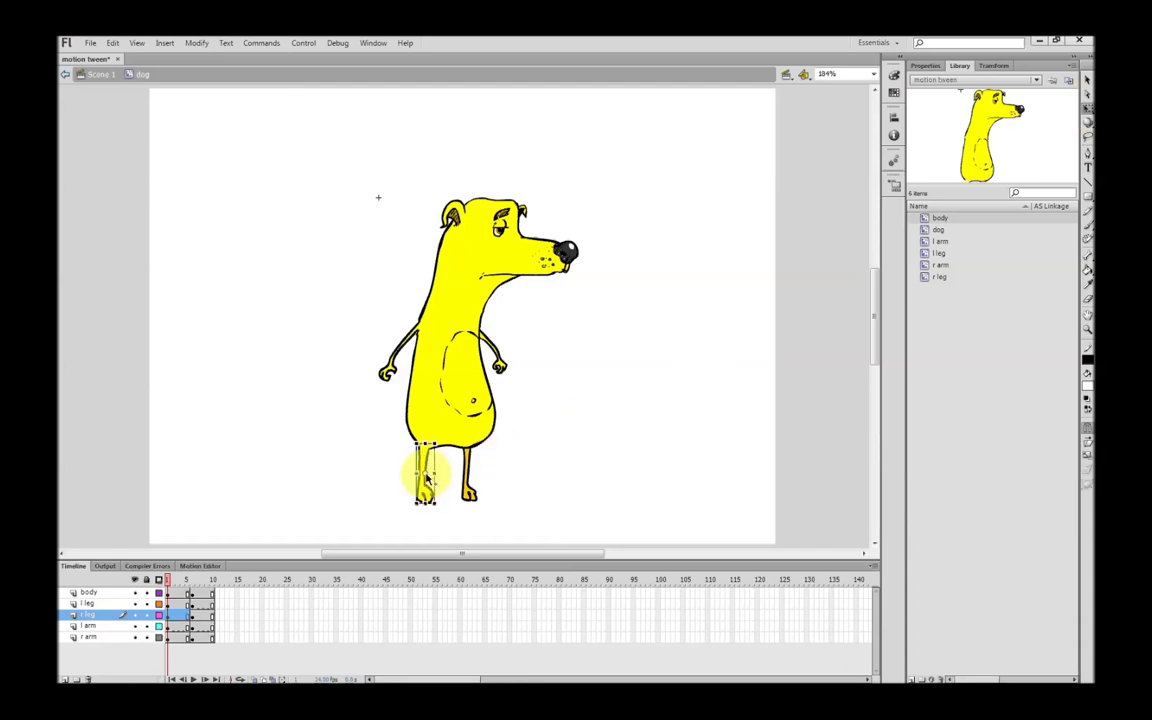
{"action": "left_click_drag", "start_coordinate": [425, 479], "coordinate": [425, 451]}
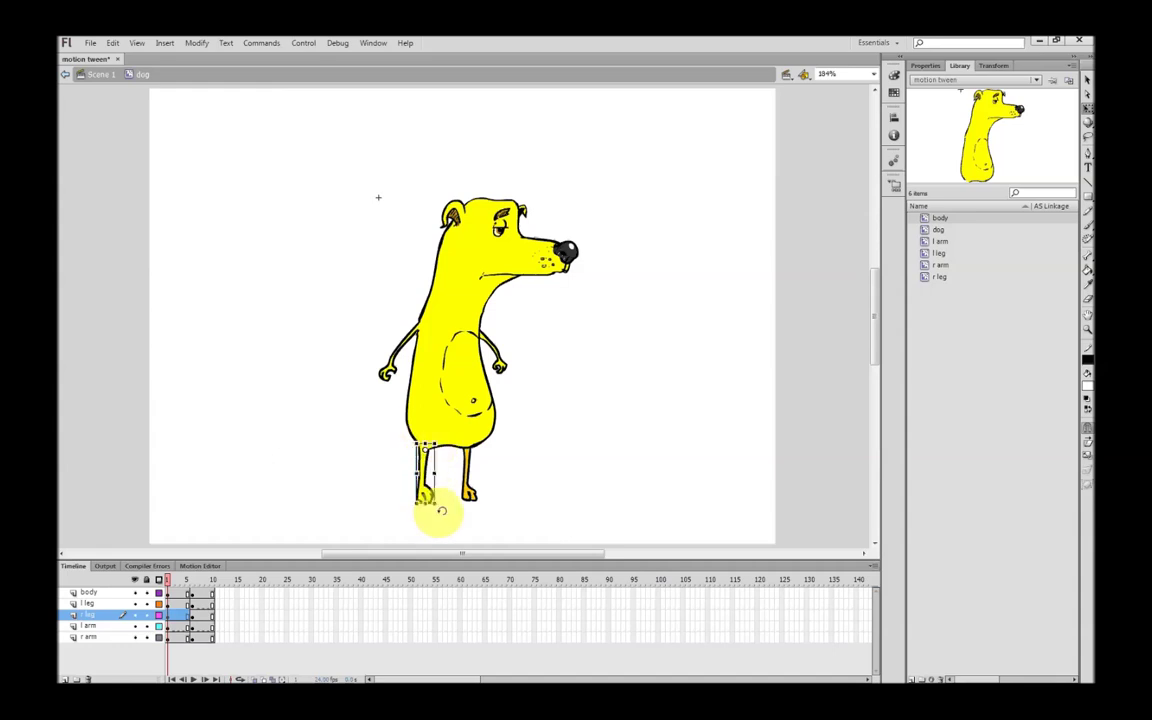
{"action": "left_click_drag", "start_coordinate": [441, 511], "coordinate": [425, 513]}
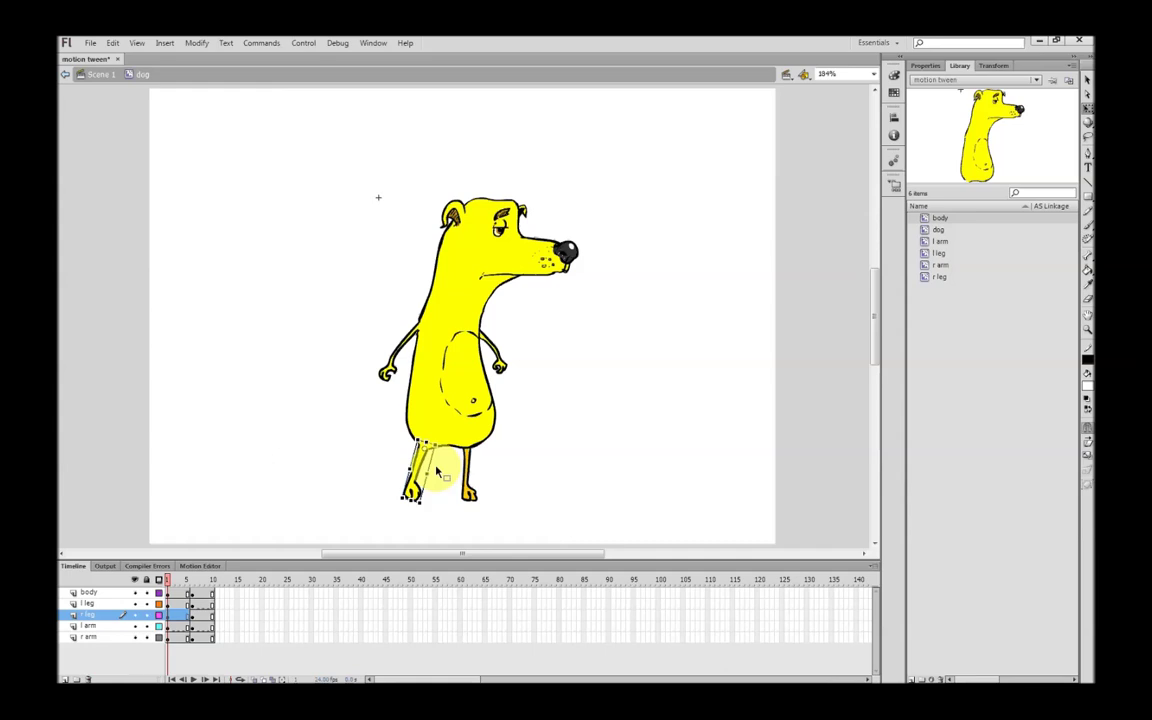
Step: At frame 1, rotate the belly-side arm about the shoulder so it swings back against the body
{"action": "left_click", "coordinate": [499, 368]}
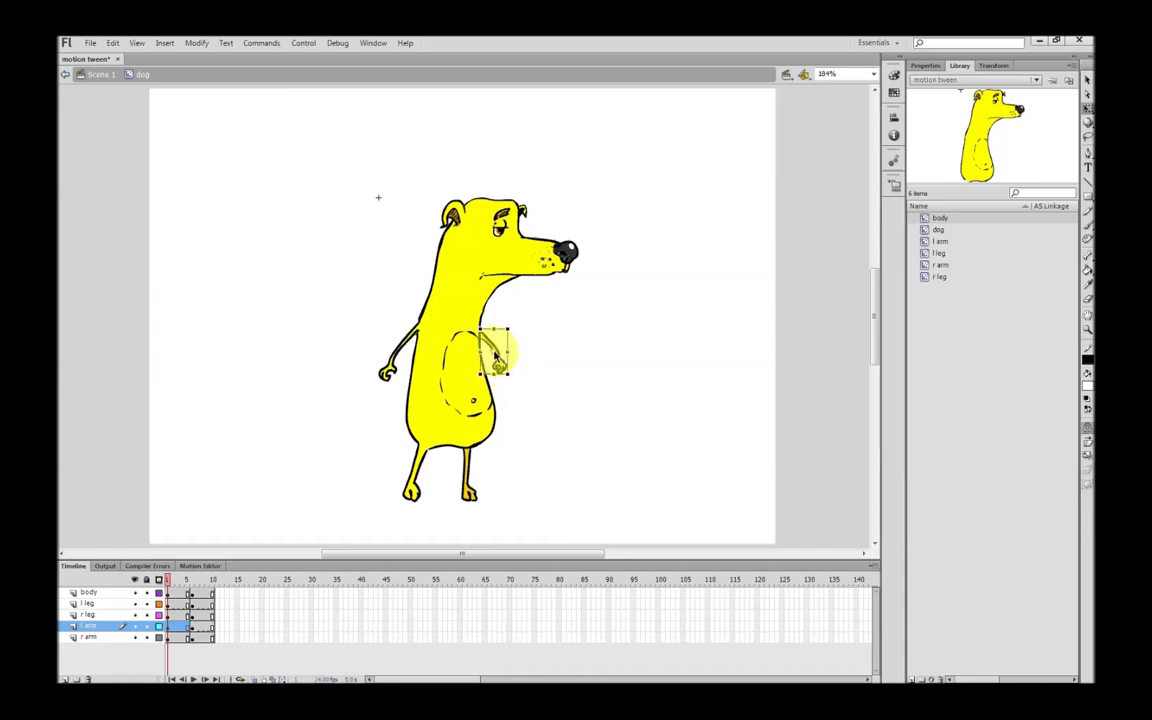
{"action": "left_click_drag", "start_coordinate": [507, 370], "coordinate": [495, 392]}
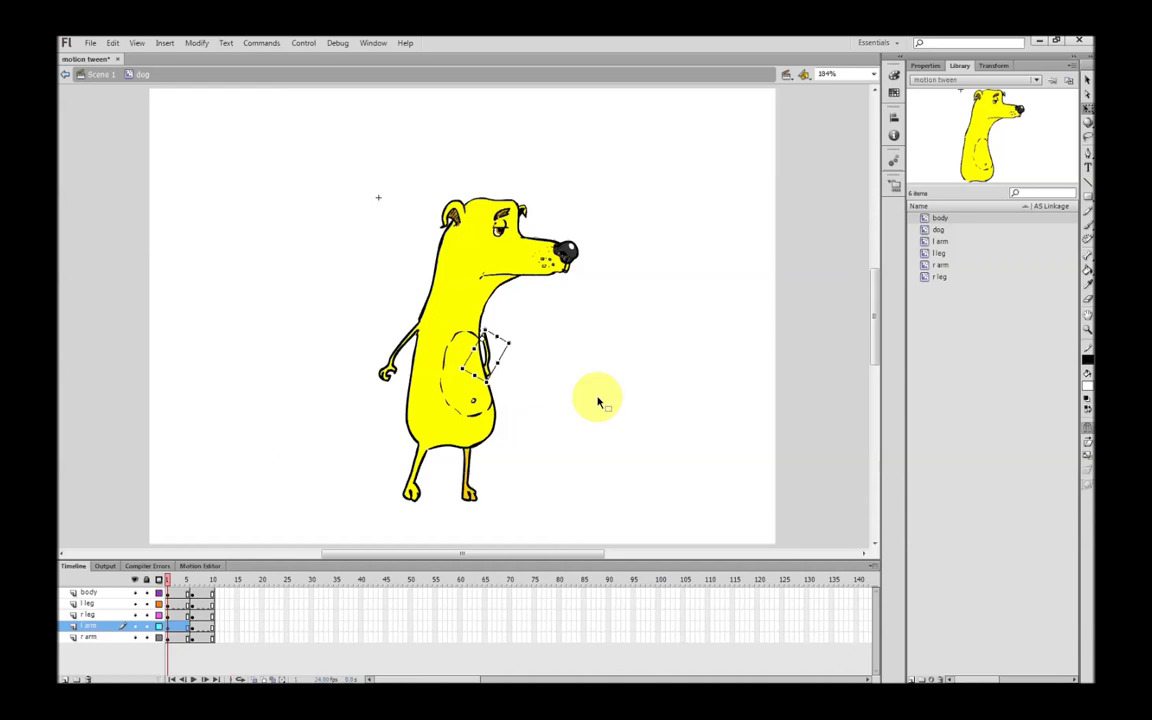
{"action": "left_click", "coordinate": [548, 378]}
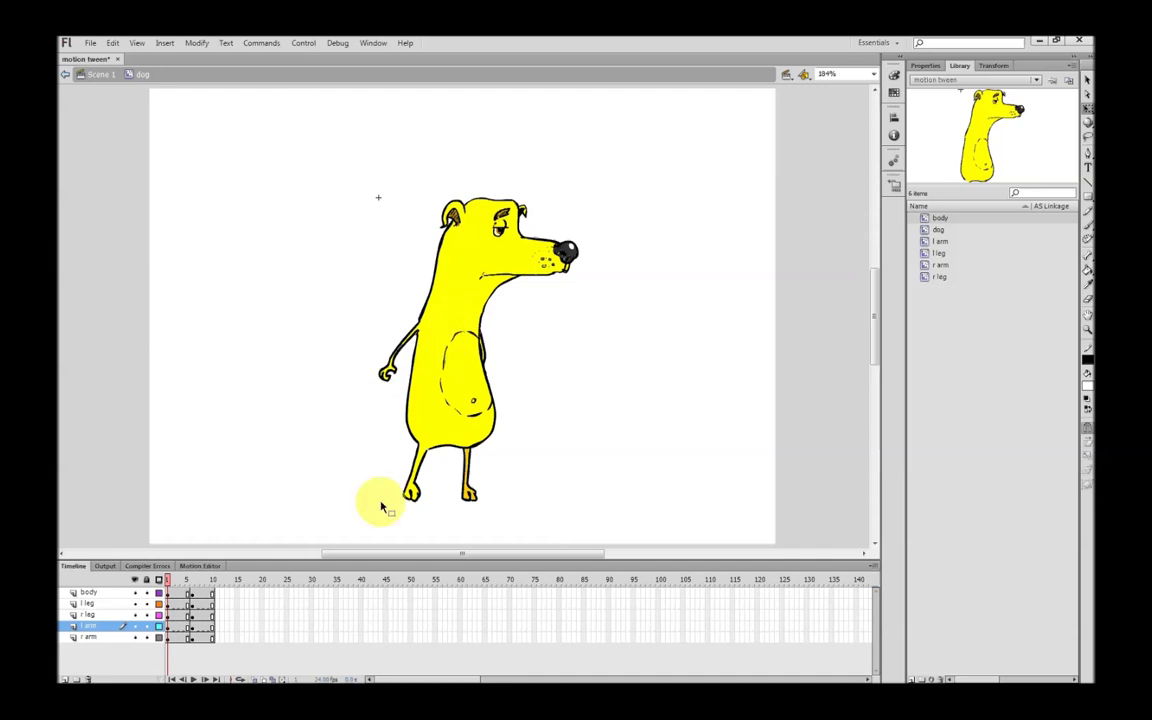
Step: Go to frame 6, turn on onion skinning and adjust the onion skin range around that frame
{"action": "left_click", "coordinate": [192, 584]}
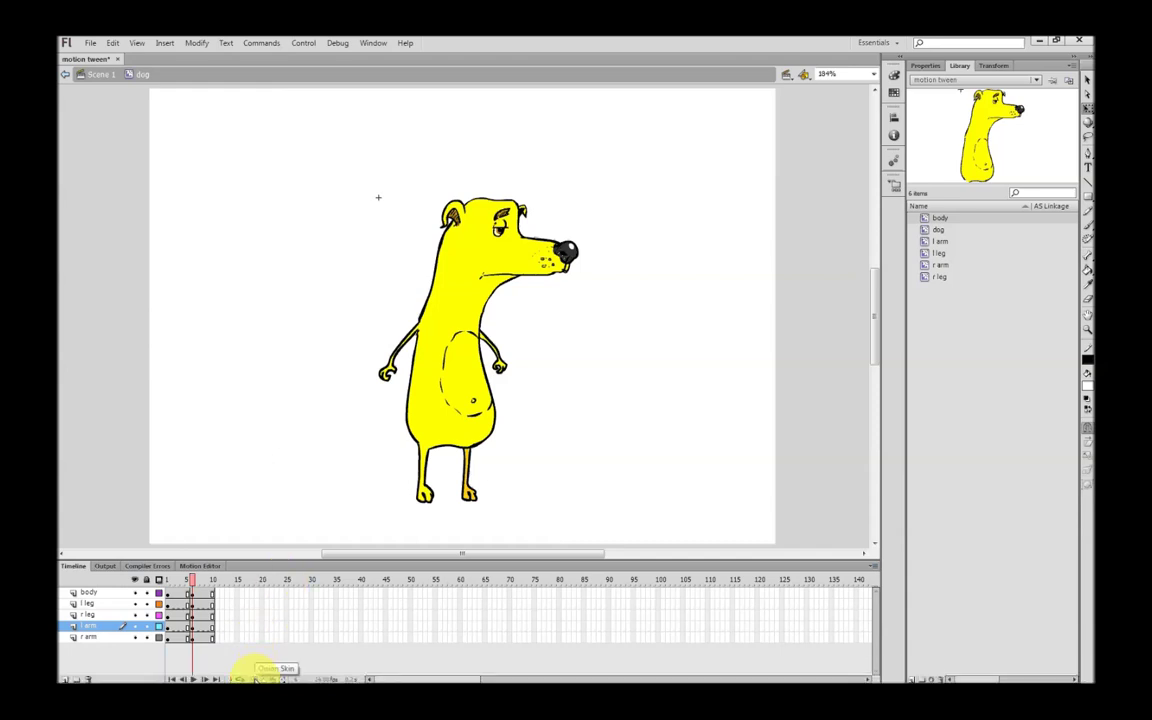
{"action": "left_click", "coordinate": [255, 678]}
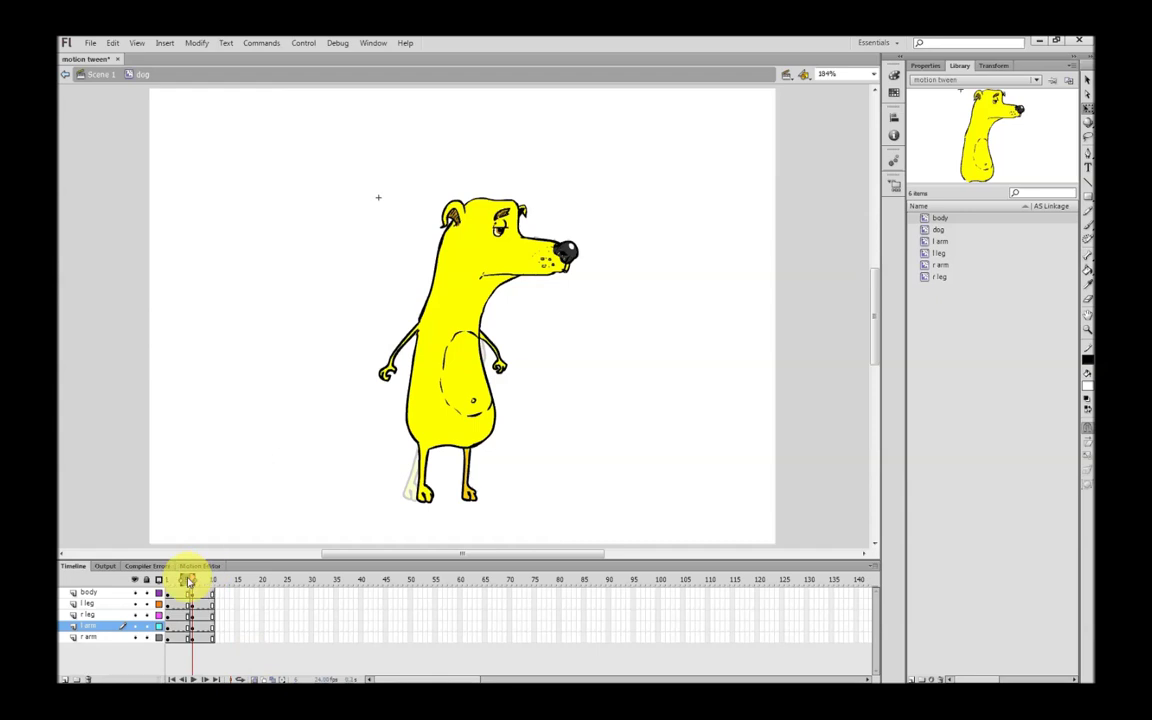
{"action": "mouse_move", "coordinate": [183, 580]}
{"action": "left_mouse_down"}
{"action": "mouse_move", "coordinate": [160, 579]}
{"action": "mouse_move", "coordinate": [194, 585]}
{"action": "left_mouse_up"}
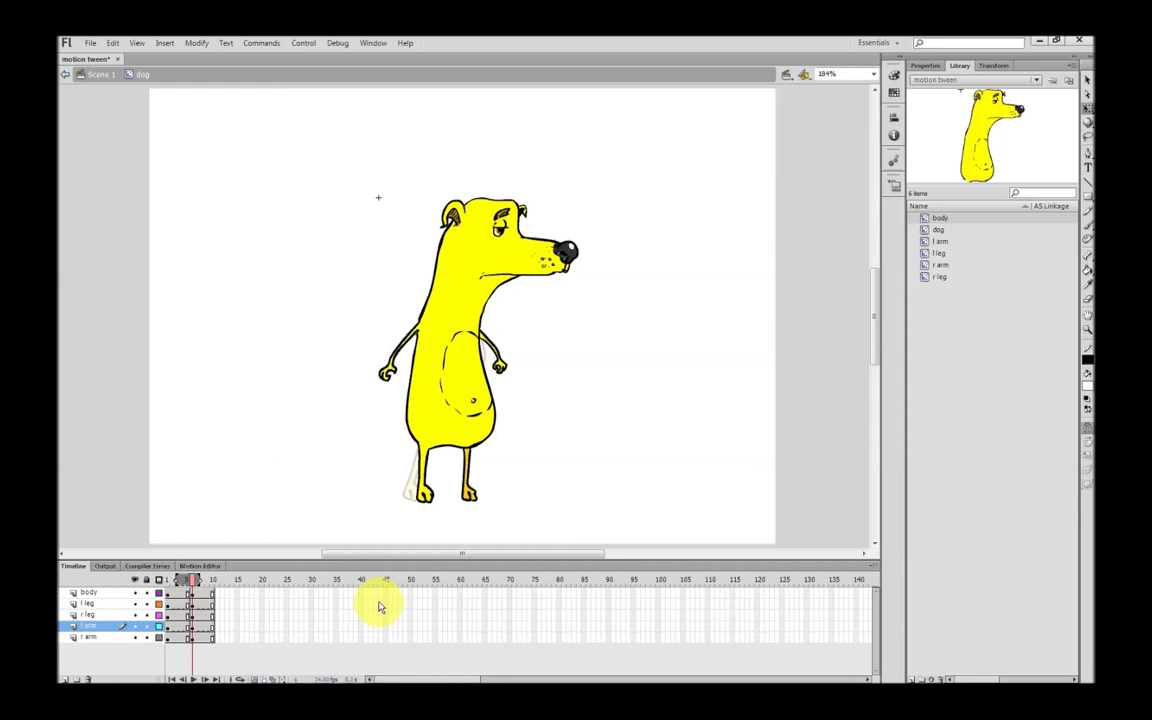
Step: At frame 6, set the orange leg's transformation point at the hip, rotate the leg forward and undo the extra shift
{"action": "left_click", "coordinate": [470, 485]}
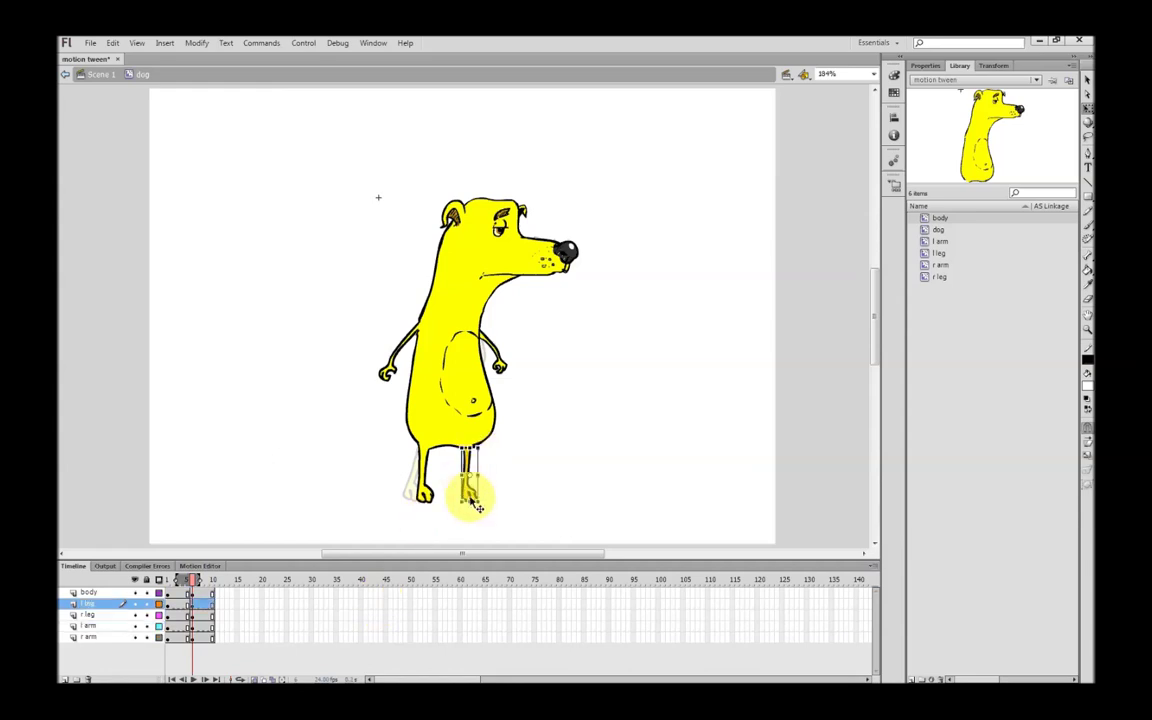
{"action": "key", "text": "q"}
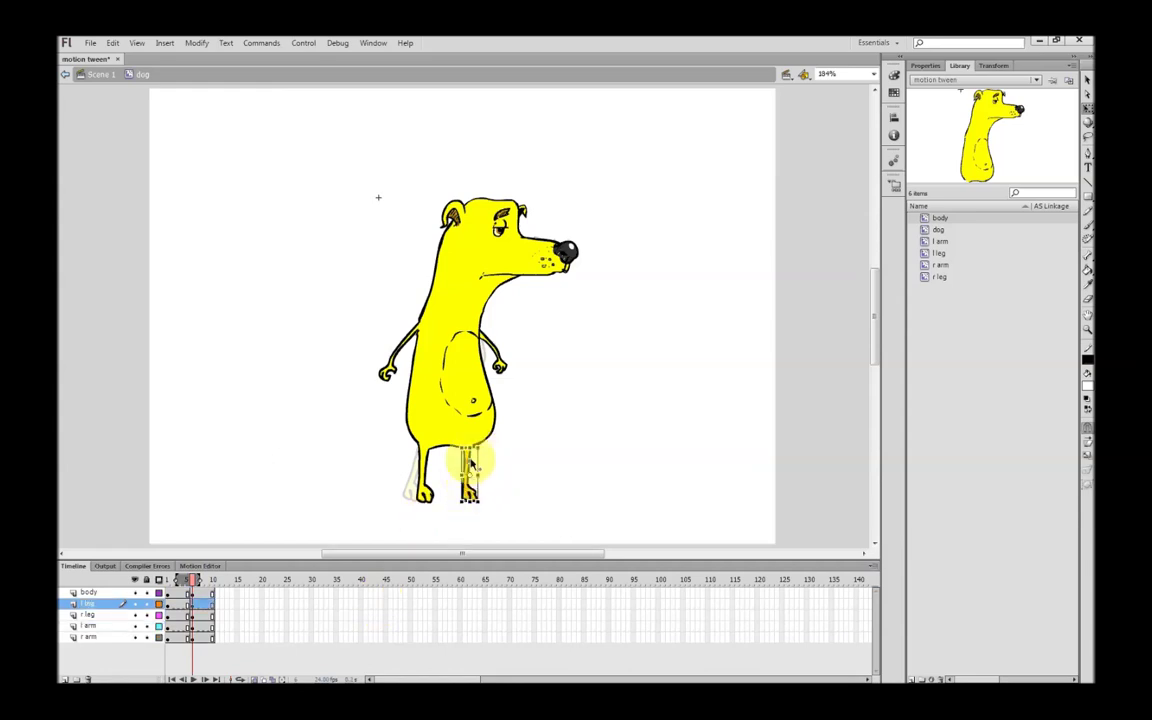
{"action": "mouse_move", "coordinate": [487, 504]}
{"action": "left_mouse_down"}
{"action": "mouse_move", "coordinate": [514, 506]}
{"action": "mouse_move", "coordinate": [494, 508]}
{"action": "left_mouse_up"}
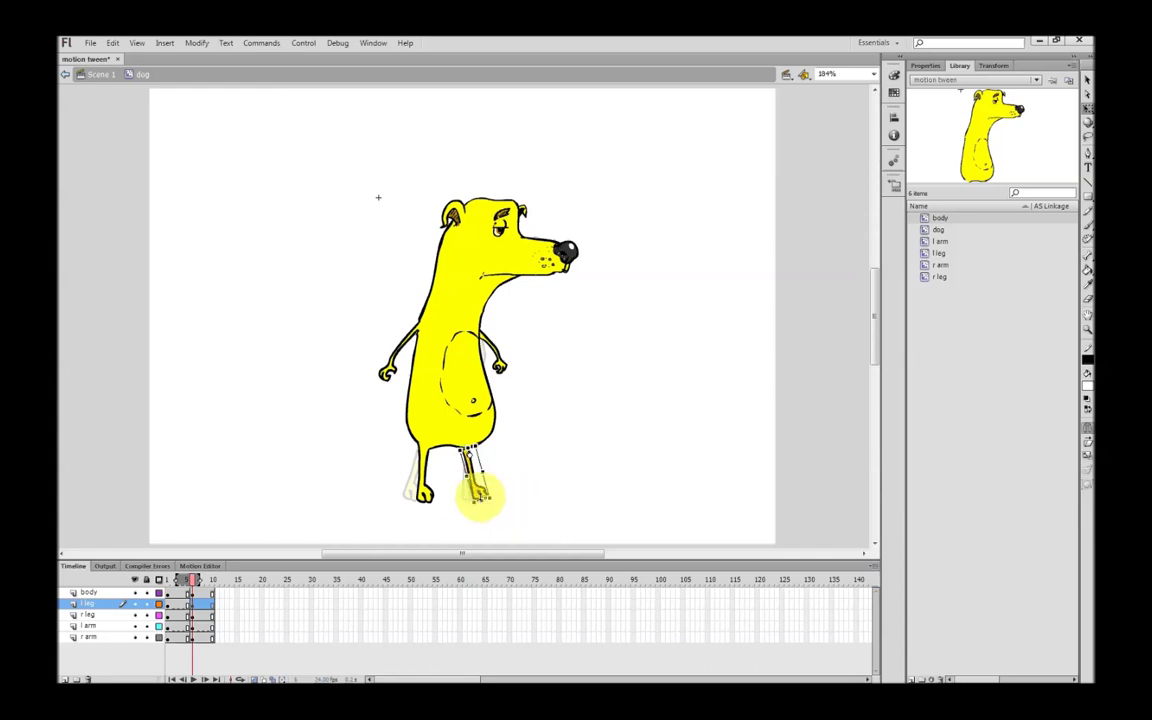
{"action": "left_click_drag", "start_coordinate": [481, 497], "coordinate": [487, 494]}
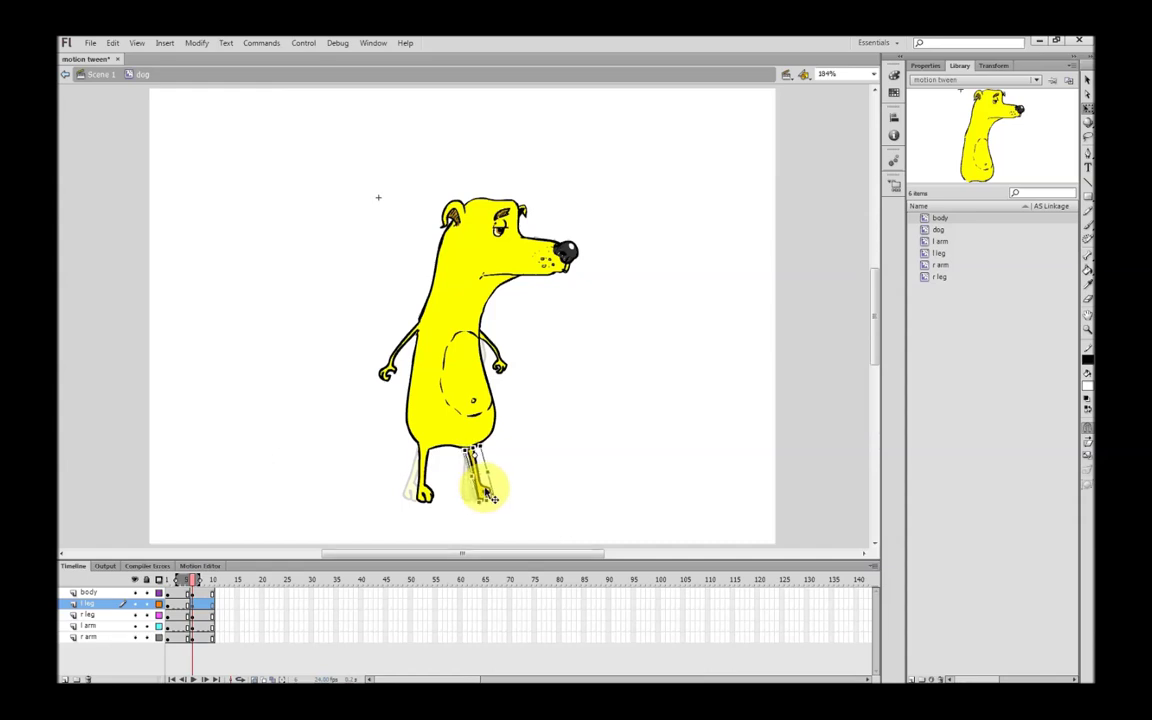
{"action": "key", "text": "ctrl+z"}
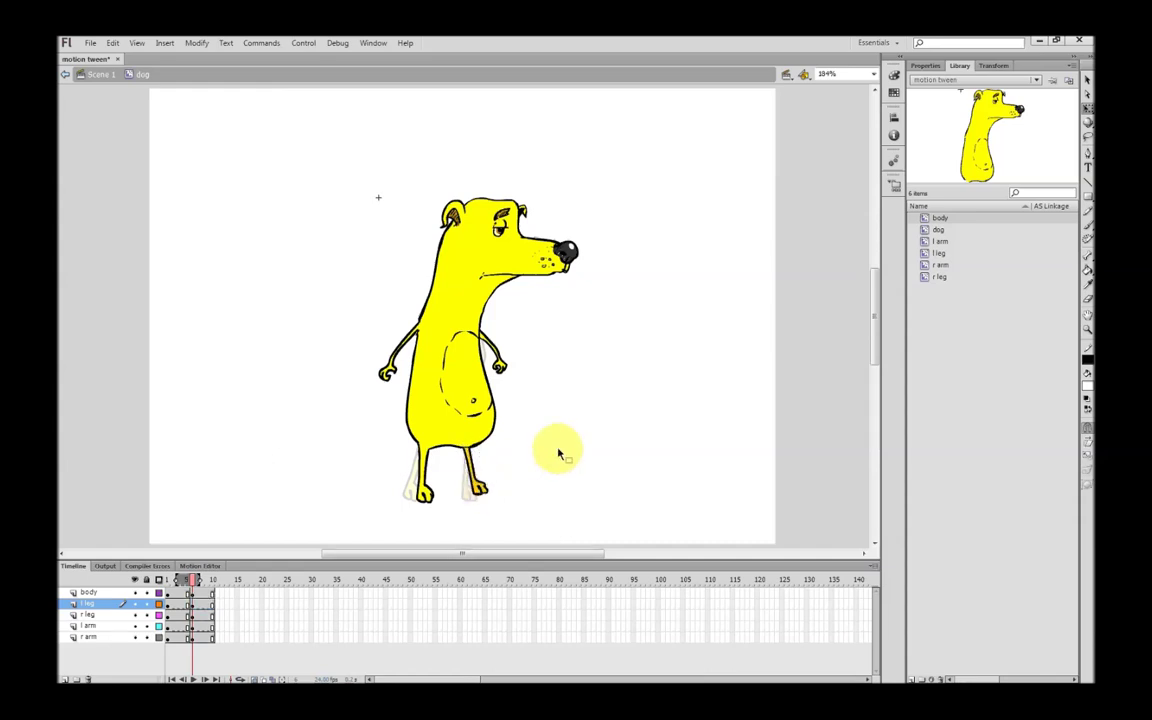
Step: At frame 6, swing the r arm forward across the body and move its layer above the body layer
{"action": "left_click", "coordinate": [388, 362]}
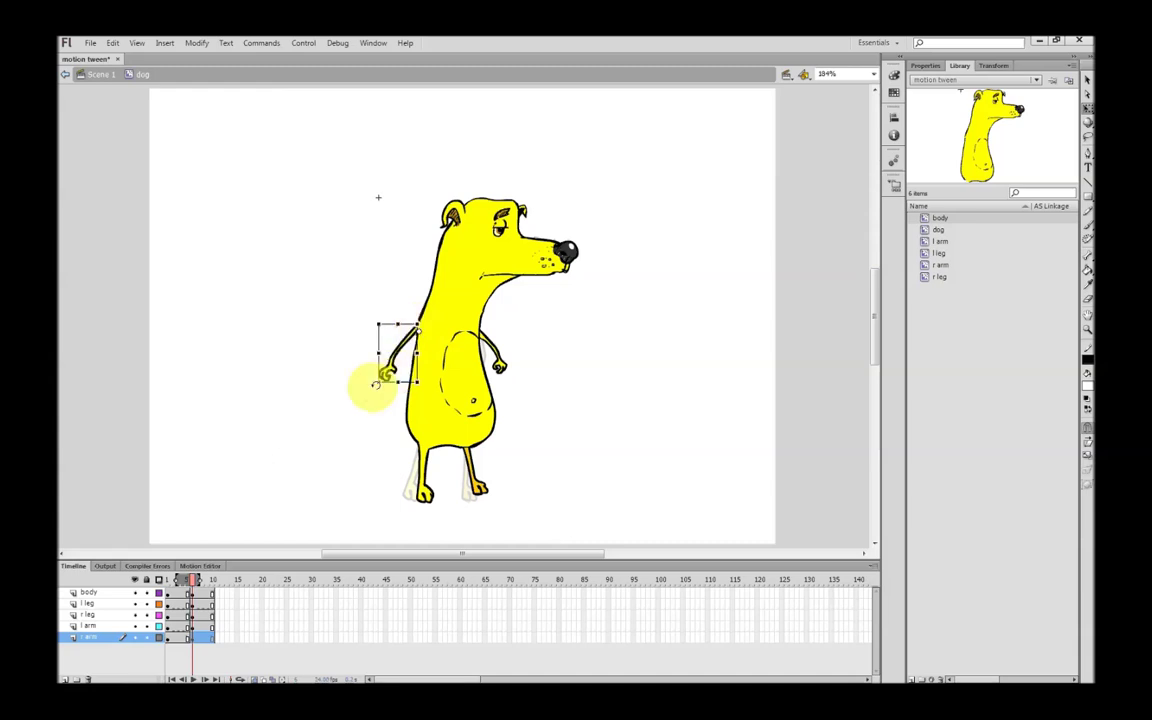
{"action": "left_click_drag", "start_coordinate": [373, 386], "coordinate": [401, 404]}
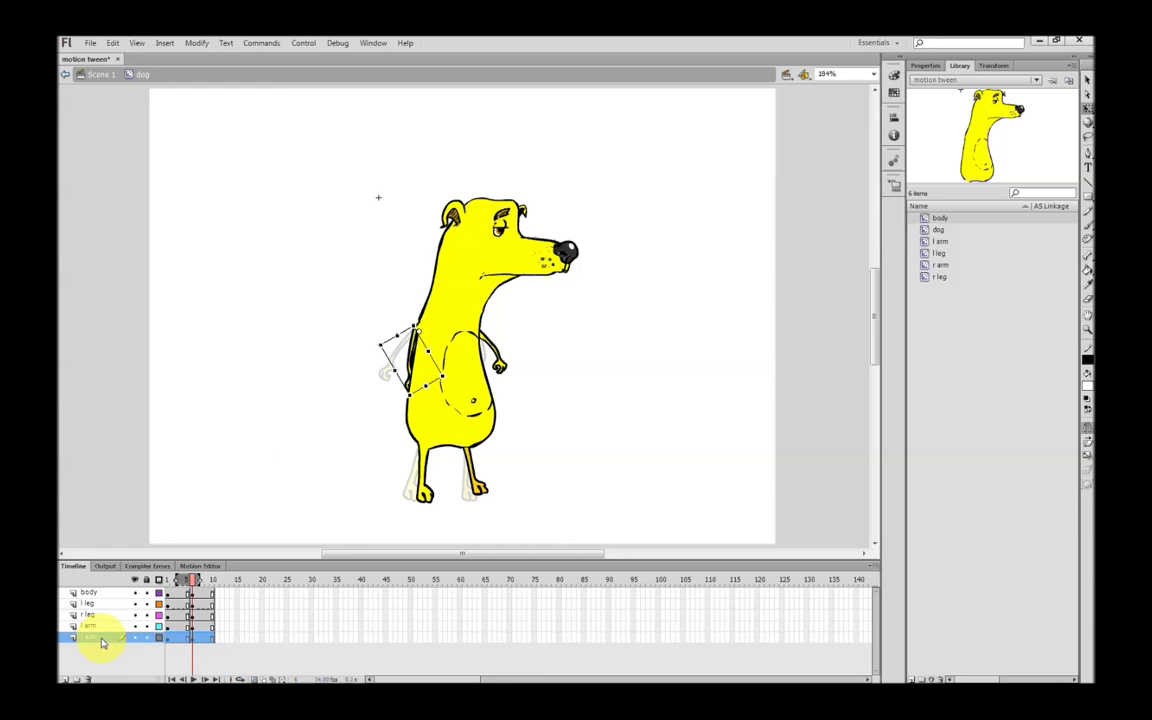
{"action": "left_click_drag", "start_coordinate": [95, 635], "coordinate": [100, 590]}
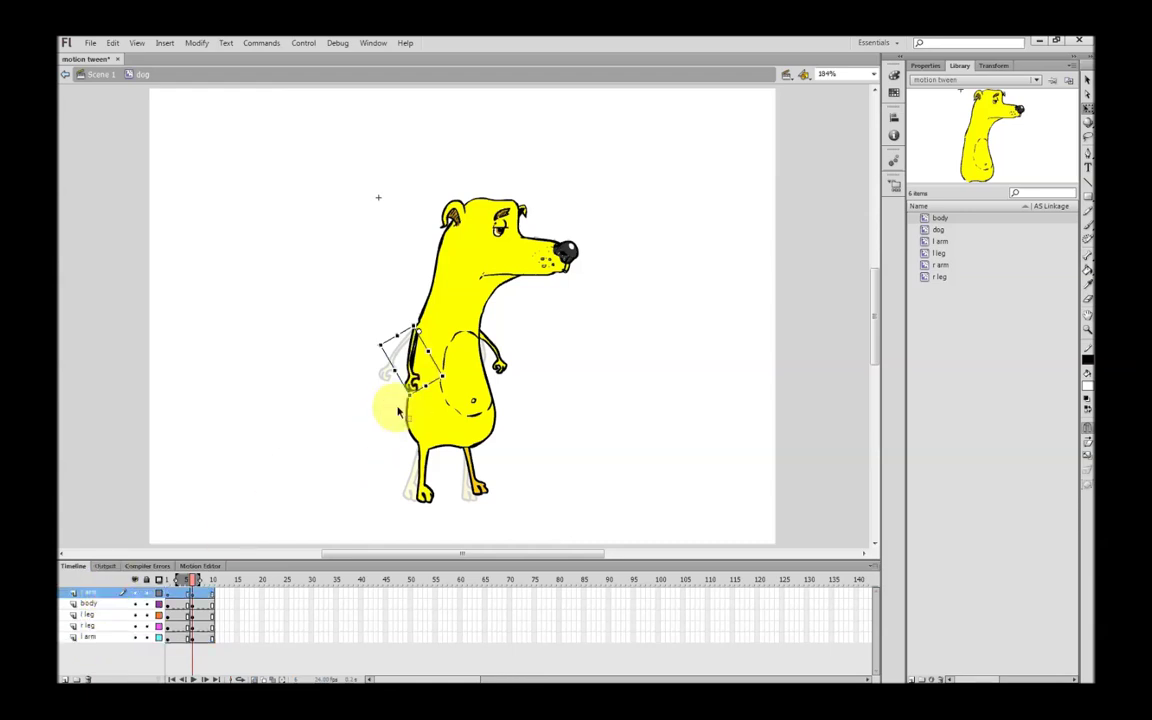
{"action": "left_click_drag", "start_coordinate": [408, 400], "coordinate": [454, 449]}
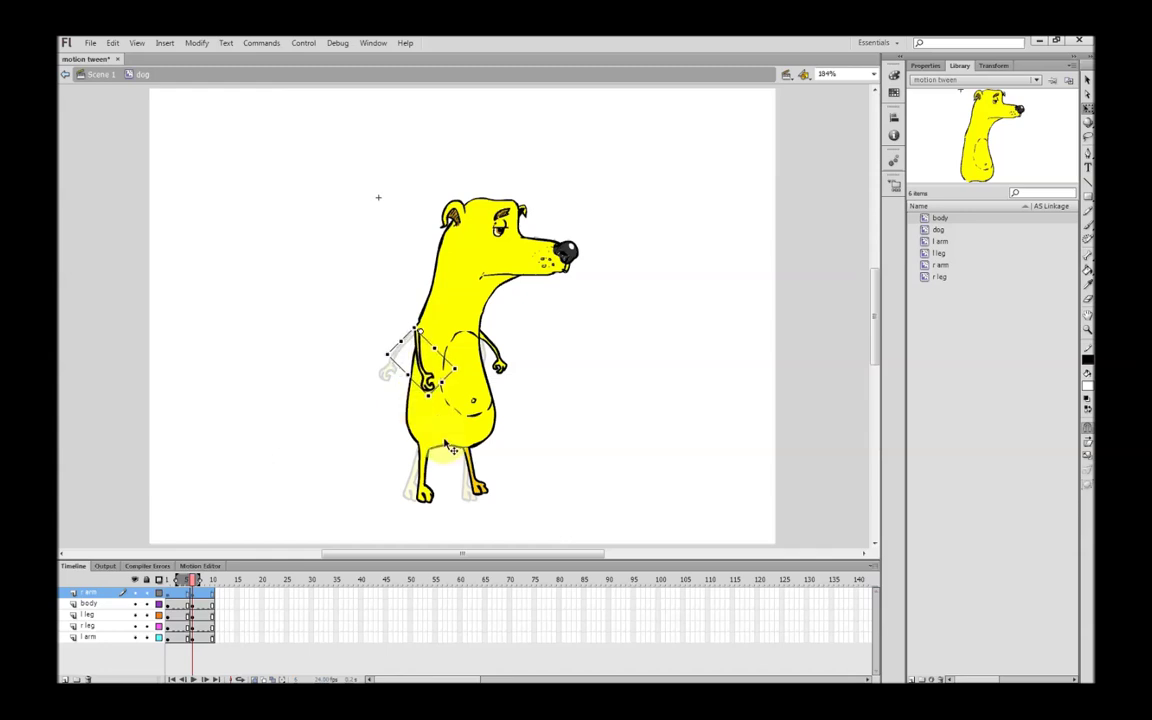
{"action": "left_click", "coordinate": [568, 435]}
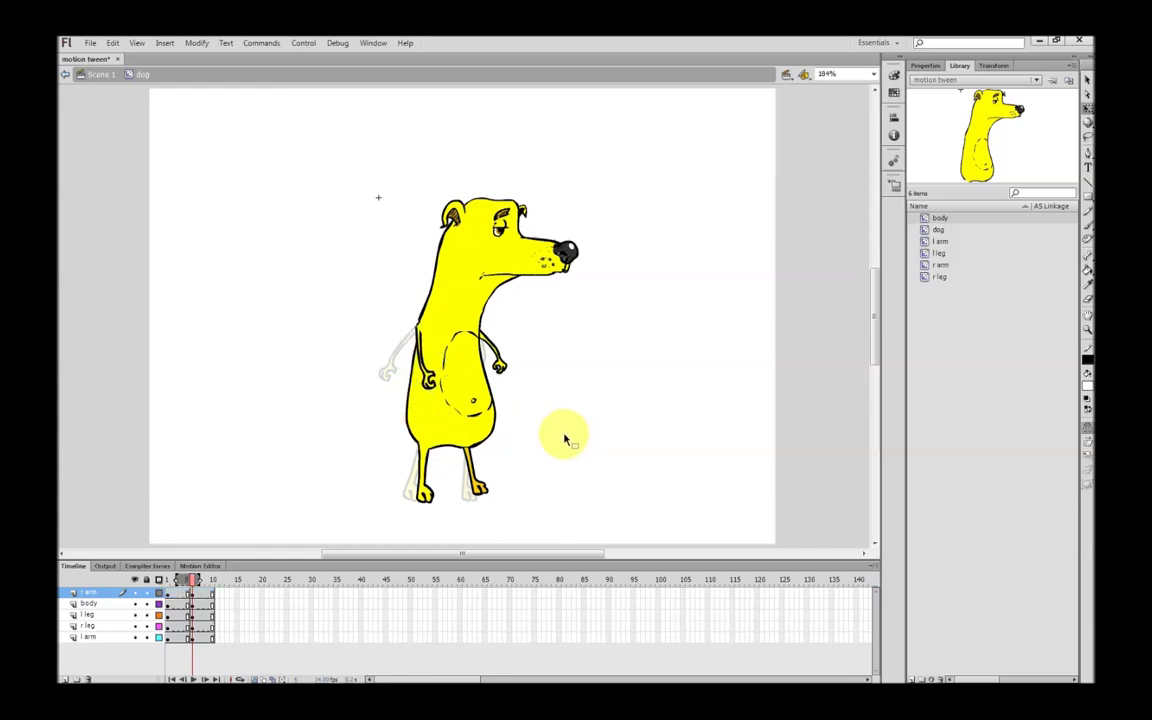
Step: Turn off onion skinning and, at frame 7, rotate the belly-side l arm back against the body
{"action": "left_click", "coordinate": [252, 677]}
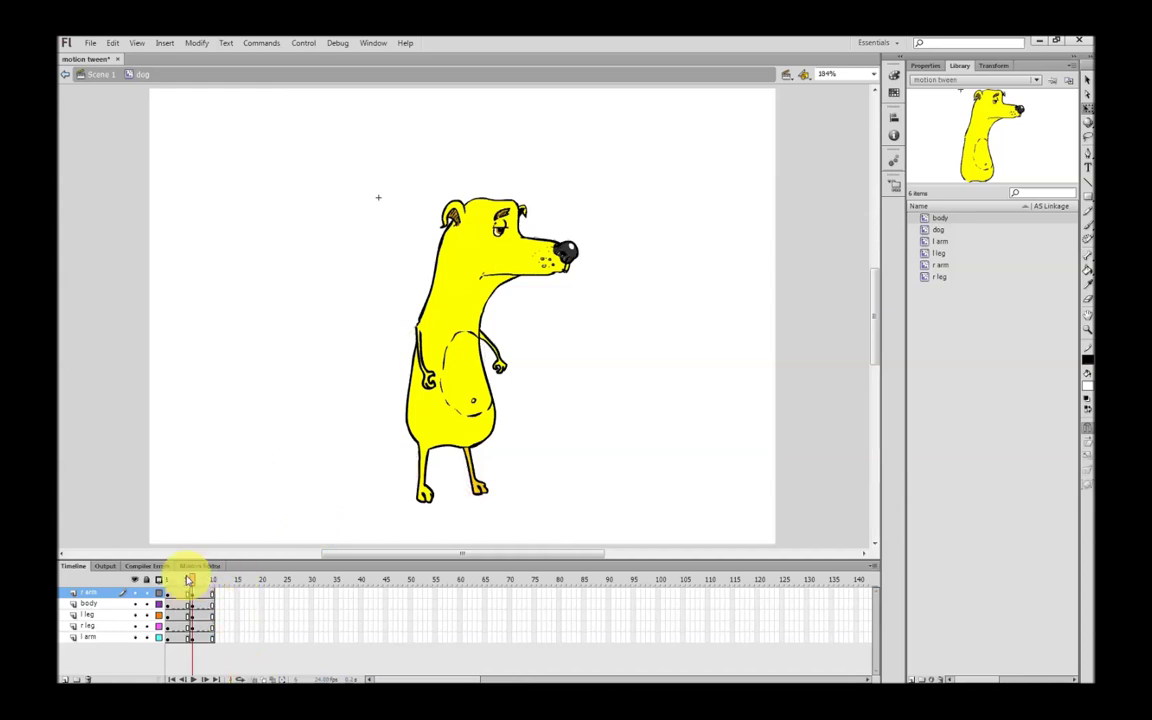
{"action": "mouse_move", "coordinate": [193, 582]}
{"action": "left_mouse_down"}
{"action": "mouse_move", "coordinate": [170, 581]}
{"action": "mouse_move", "coordinate": [198, 581]}
{"action": "mouse_move", "coordinate": [175, 577]}
{"action": "mouse_move", "coordinate": [195, 587]}
{"action": "mouse_move", "coordinate": [180, 591]}
{"action": "mouse_move", "coordinate": [203, 592]}
{"action": "mouse_move", "coordinate": [181, 593]}
{"action": "mouse_move", "coordinate": [198, 591]}
{"action": "left_mouse_up"}
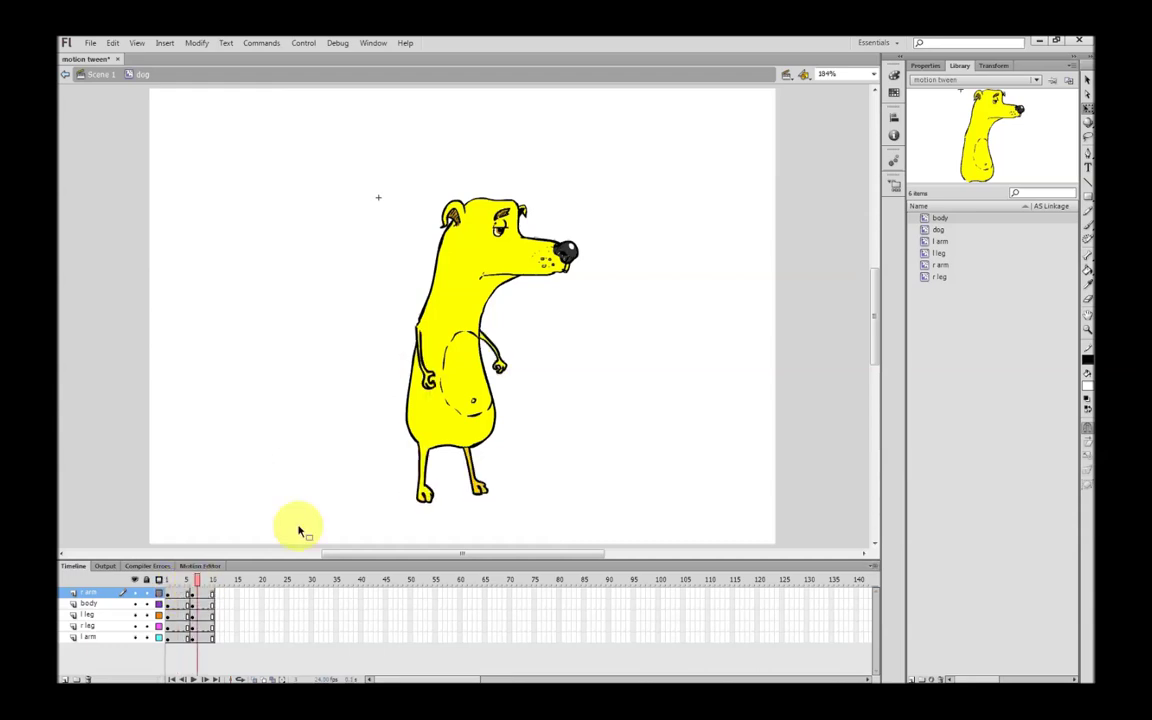
{"action": "left_click", "coordinate": [500, 363]}
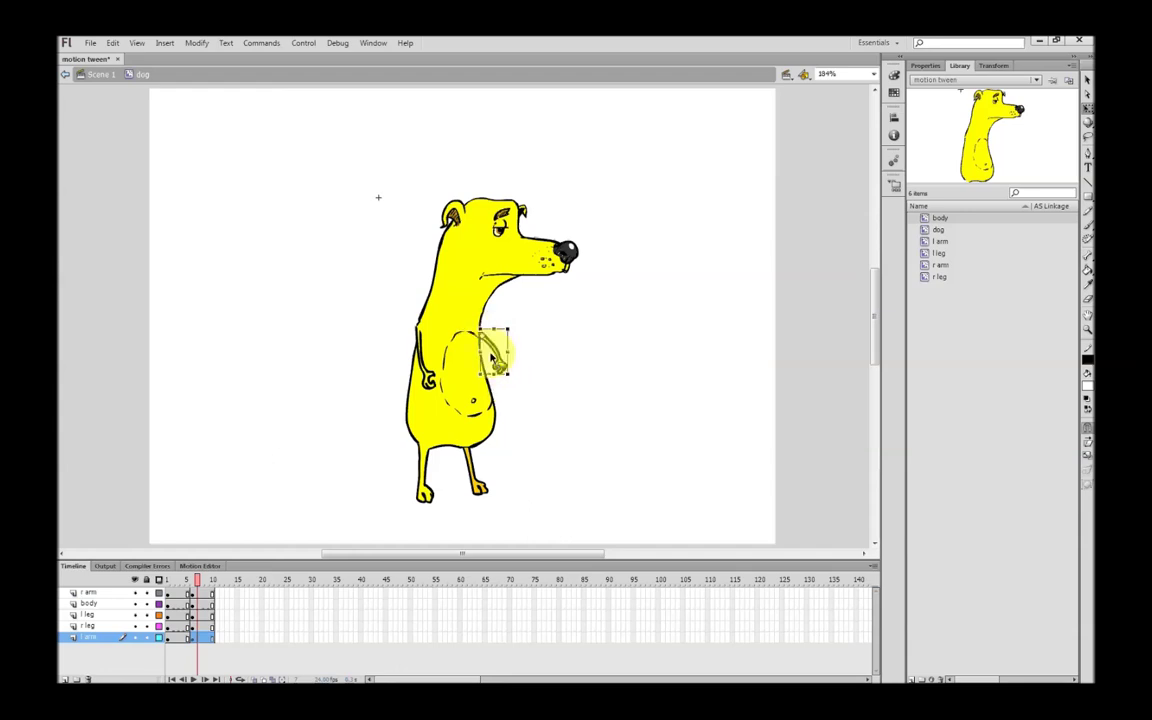
{"action": "left_click_drag", "start_coordinate": [512, 397], "coordinate": [490, 389]}
Step: At frame 4, rotate the r arm about the shoulder so it swings forward across the body
{"action": "left_click_drag", "start_coordinate": [199, 581], "coordinate": [184, 581]}
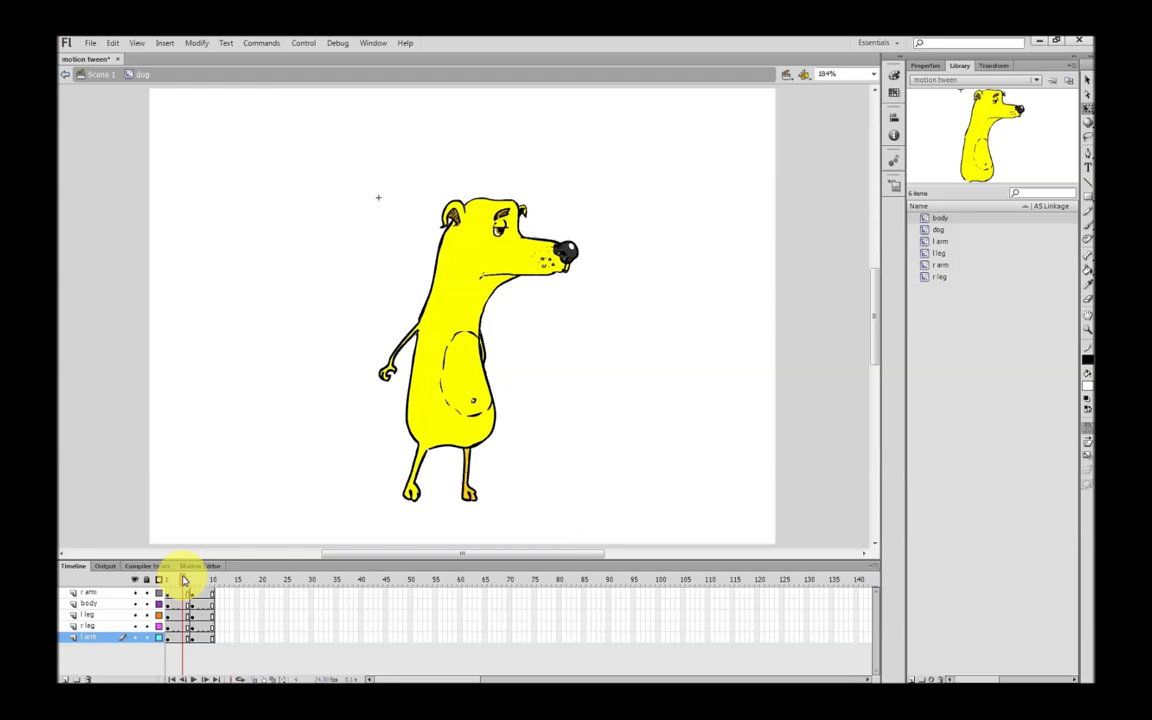
{"action": "left_click", "coordinate": [390, 374]}
{"action": "left_click", "coordinate": [403, 348]}
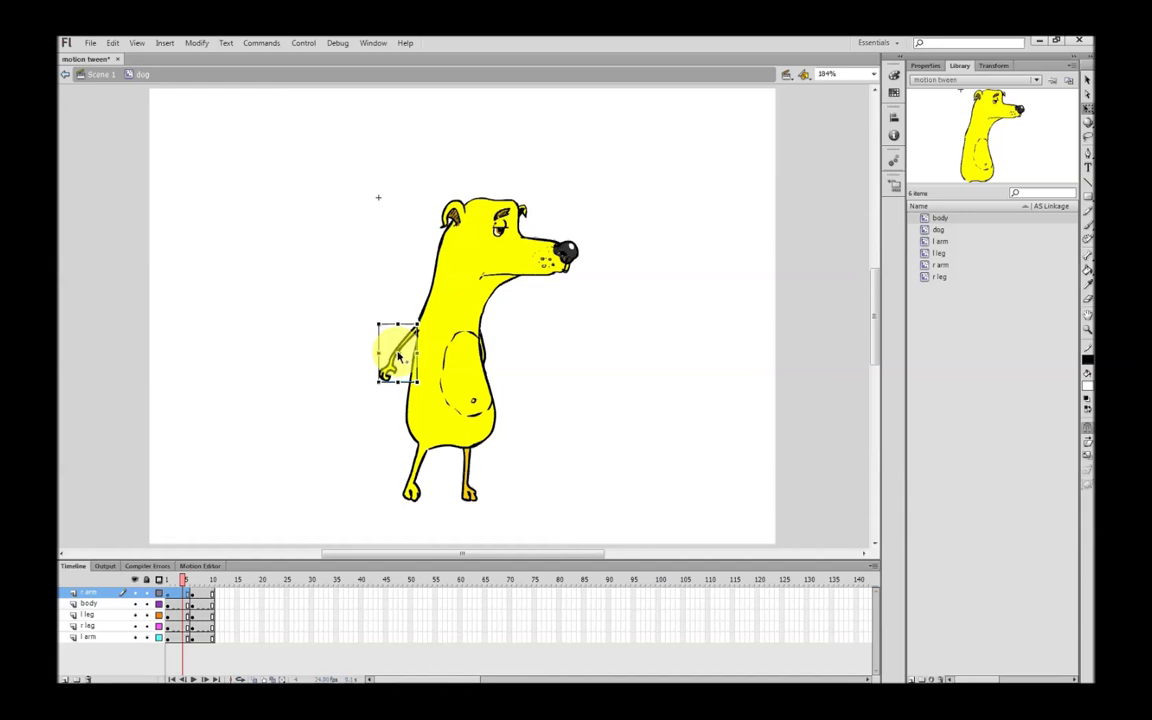
{"action": "mouse_move", "coordinate": [405, 388]}
{"action": "left_mouse_down"}
{"action": "mouse_move", "coordinate": [470, 390]}
{"action": "mouse_move", "coordinate": [440, 400]}
{"action": "mouse_move", "coordinate": [425, 390]}
{"action": "left_mouse_up"}
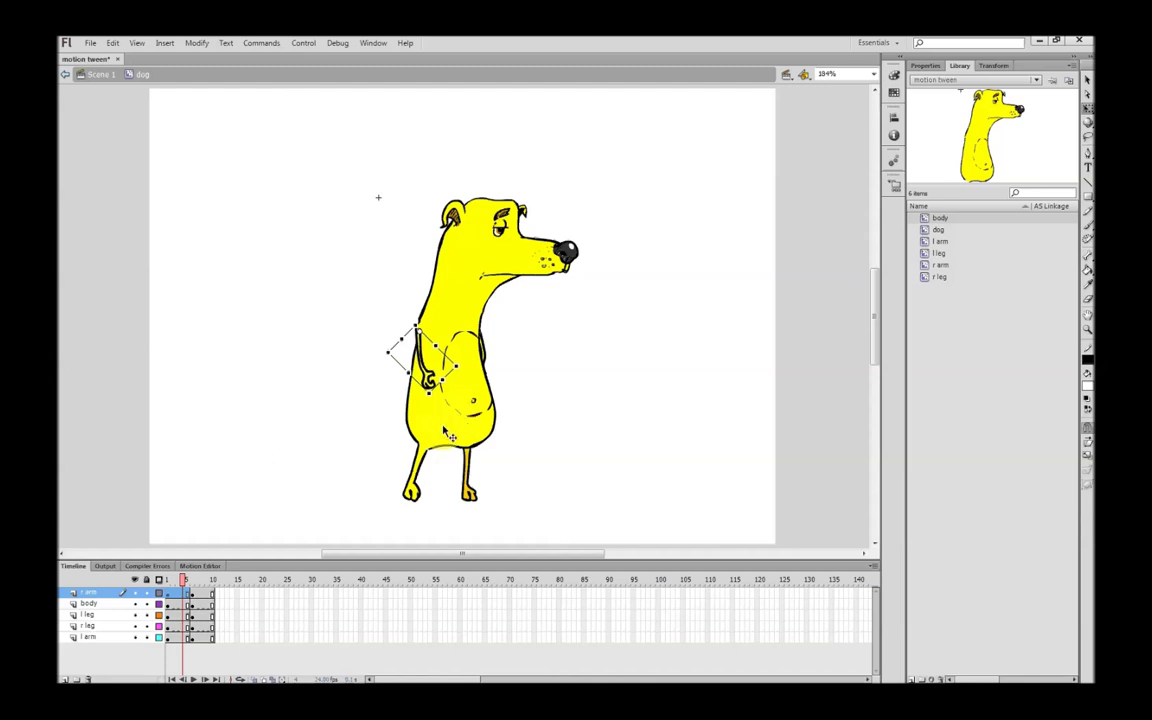
Step: At frame 7, swing the belly-side l arm forward away from the body and rotate the orange leg back upright
{"action": "left_click_drag", "start_coordinate": [182, 580], "coordinate": [197, 585]}
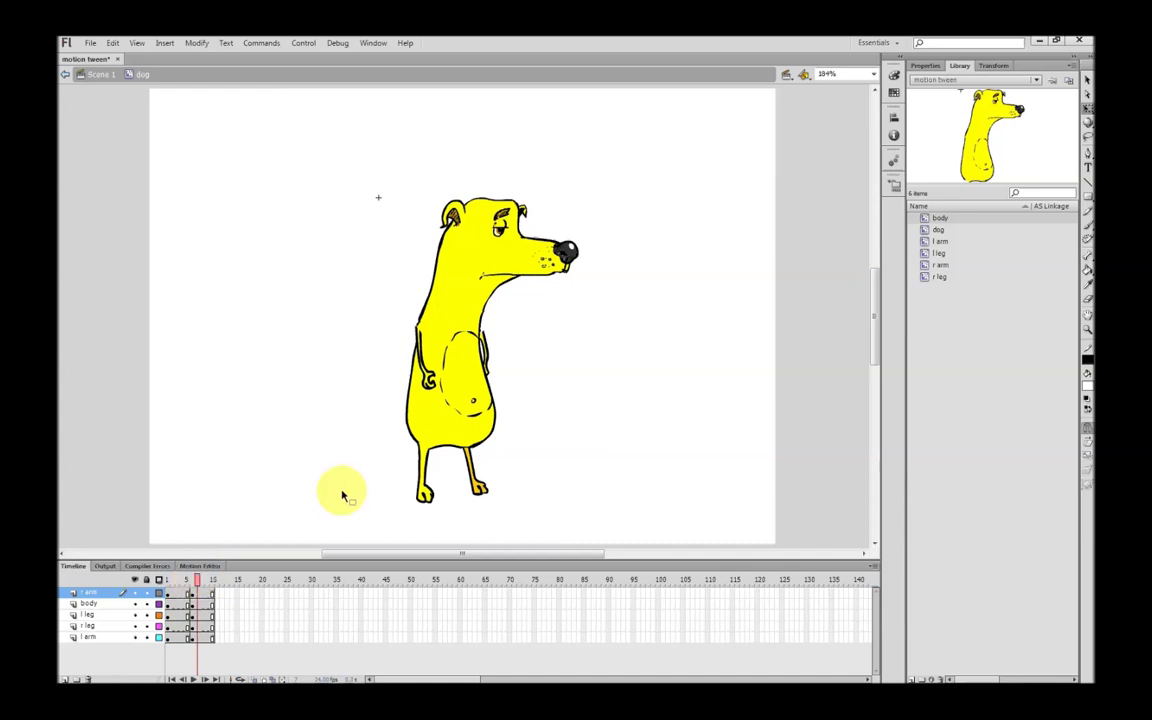
{"action": "left_click", "coordinate": [497, 352]}
{"action": "left_click_drag", "start_coordinate": [503, 358], "coordinate": [493, 392]}
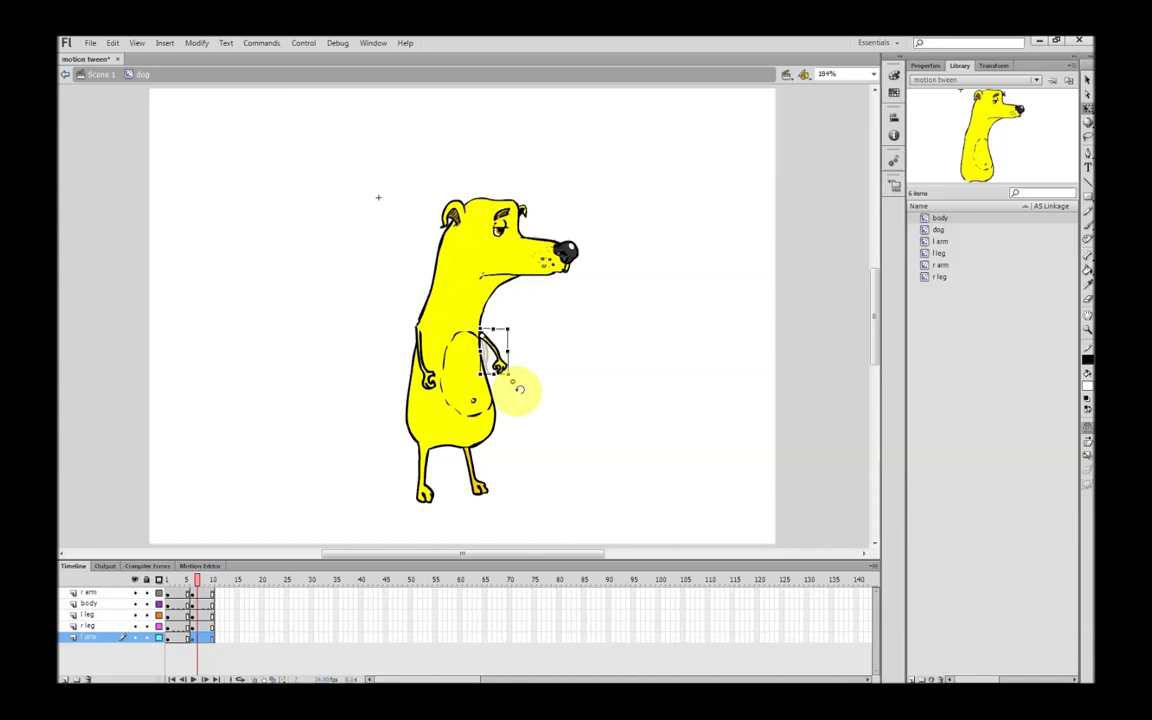
{"action": "left_click", "coordinate": [485, 453]}
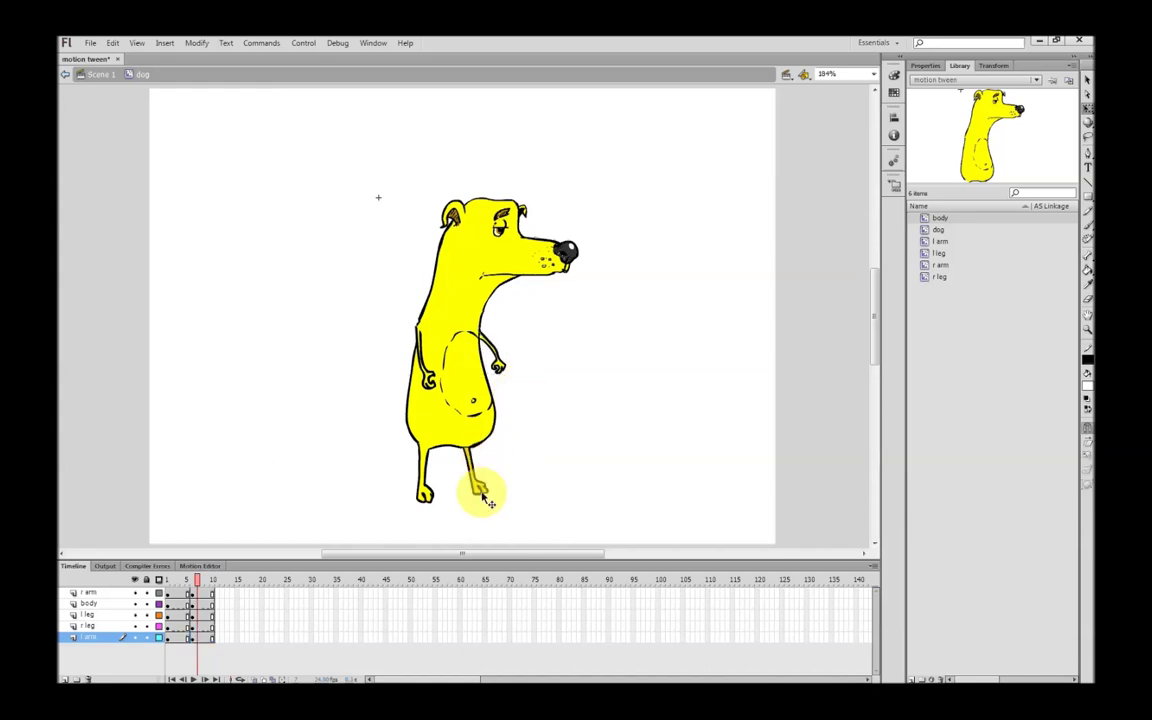
{"action": "left_click", "coordinate": [480, 490]}
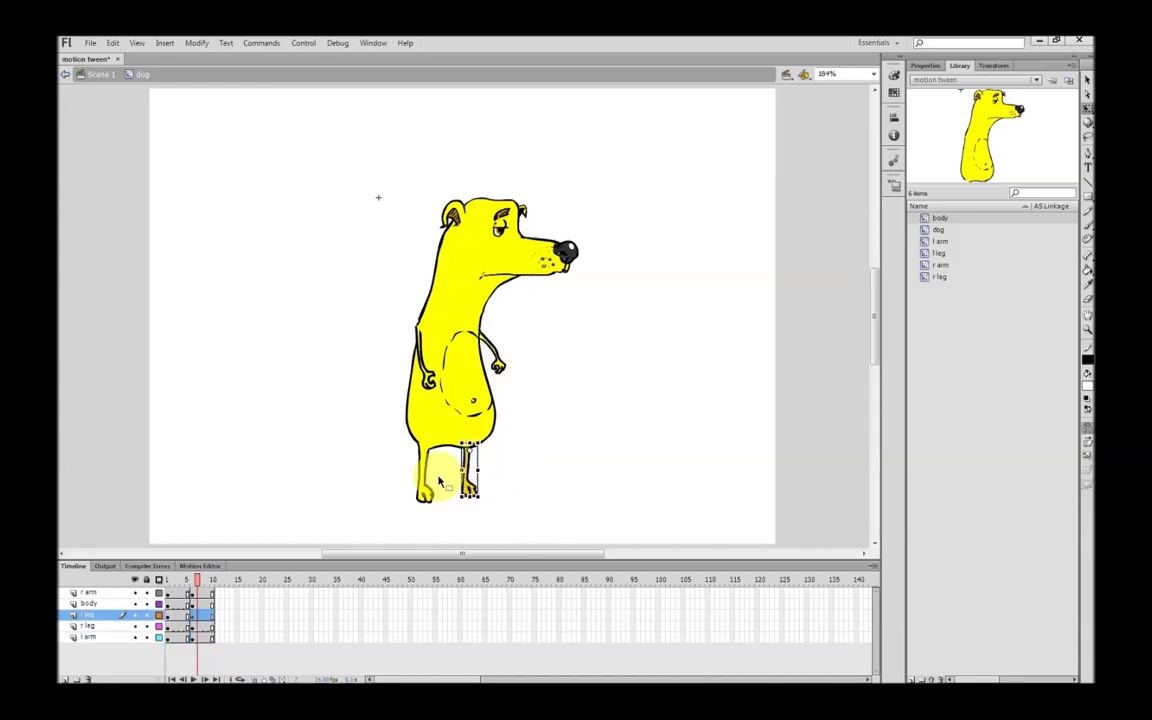
Step: Turn on onion skinning and, at frame 7, rotate the r arm about the shoulder so it swings behind the back
{"action": "left_click", "coordinate": [254, 679]}
{"action": "left_click", "coordinate": [420, 352]}
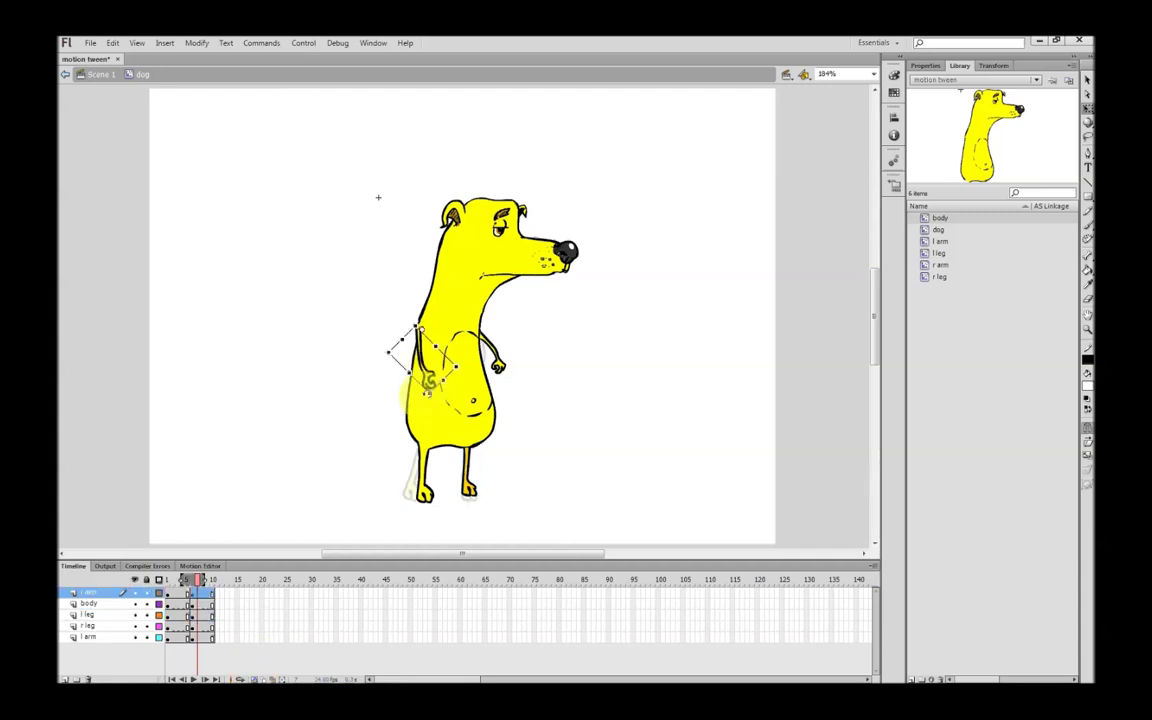
{"action": "left_click_drag", "start_coordinate": [372, 380], "coordinate": [363, 402]}
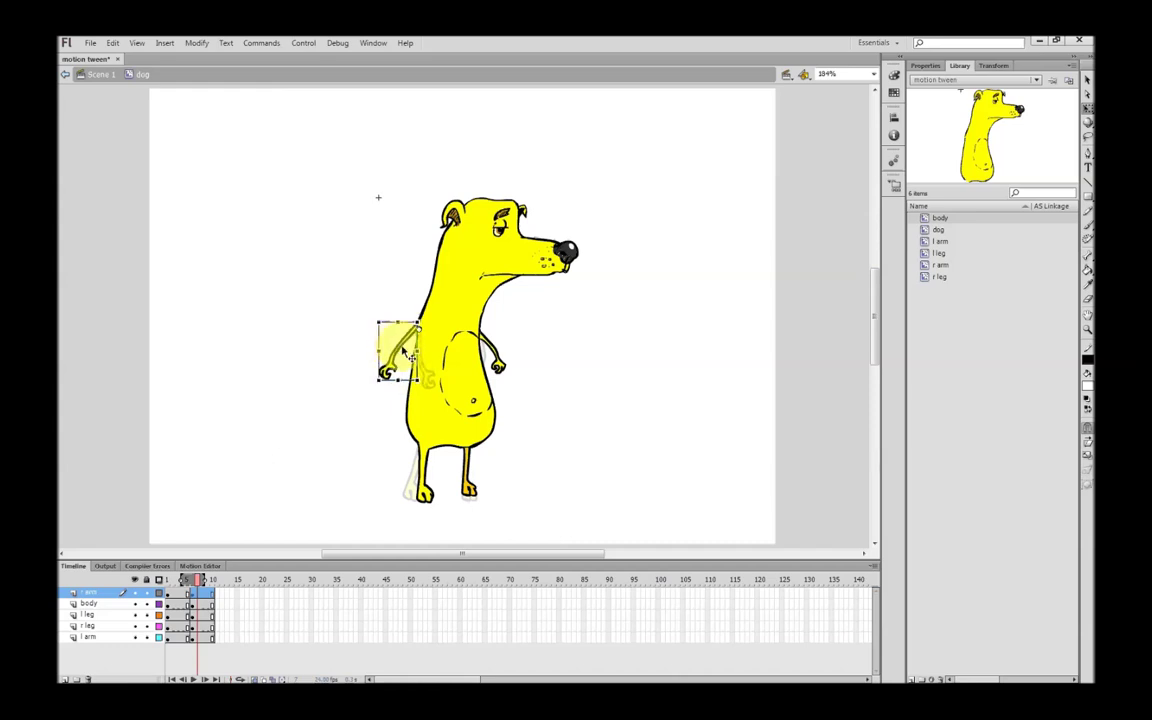
{"action": "left_click", "coordinate": [522, 378]}
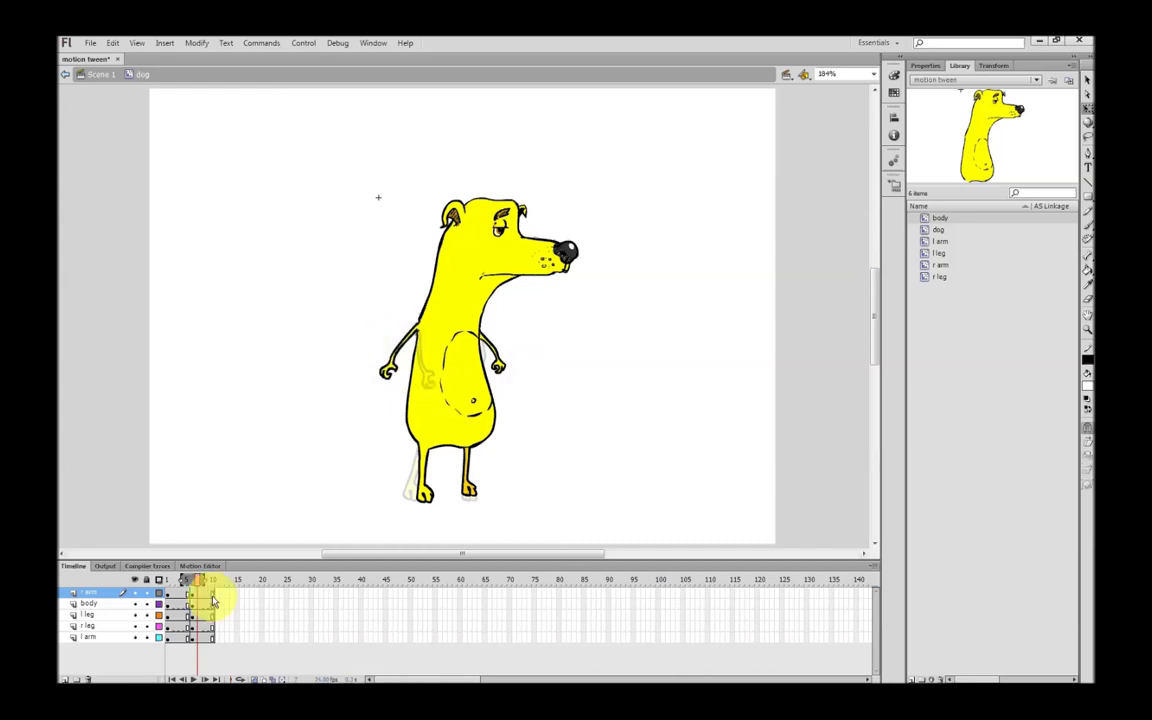
Step: Compare the two poses and, at frame 6, rotate the orange leg forward about the hip
{"action": "left_click", "coordinate": [188, 586]}
{"action": "left_click_drag", "start_coordinate": [188, 586], "coordinate": [187, 586]}
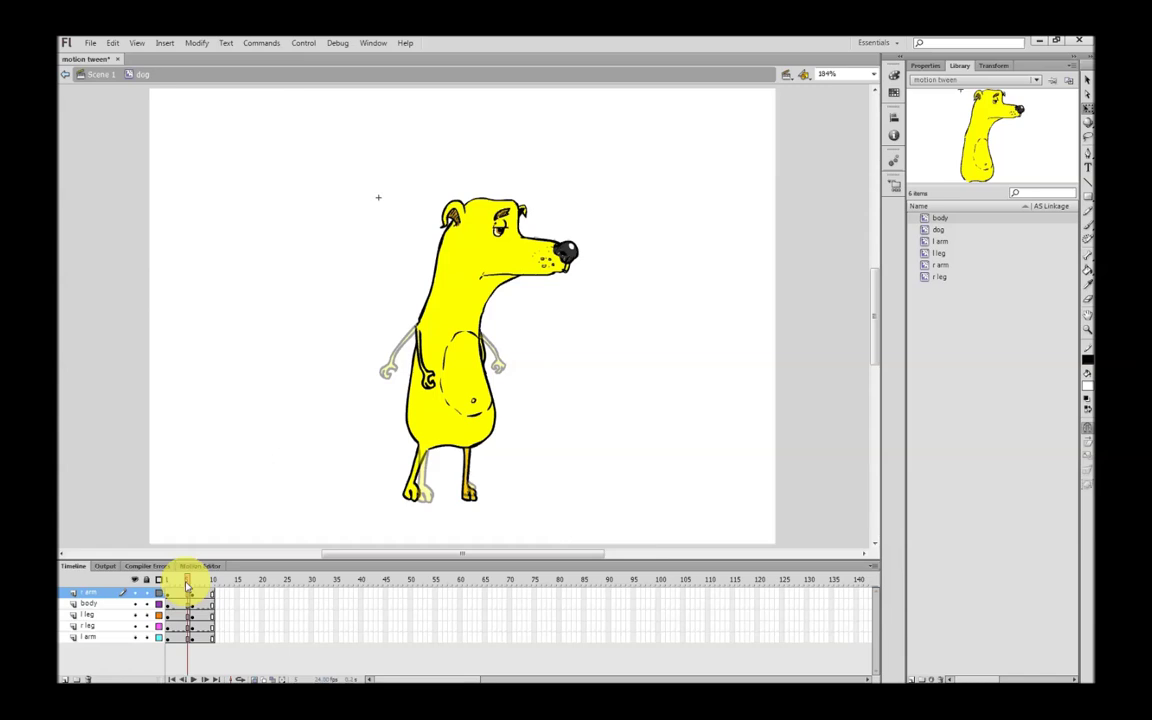
{"action": "left_click_drag", "start_coordinate": [187, 586], "coordinate": [193, 583]}
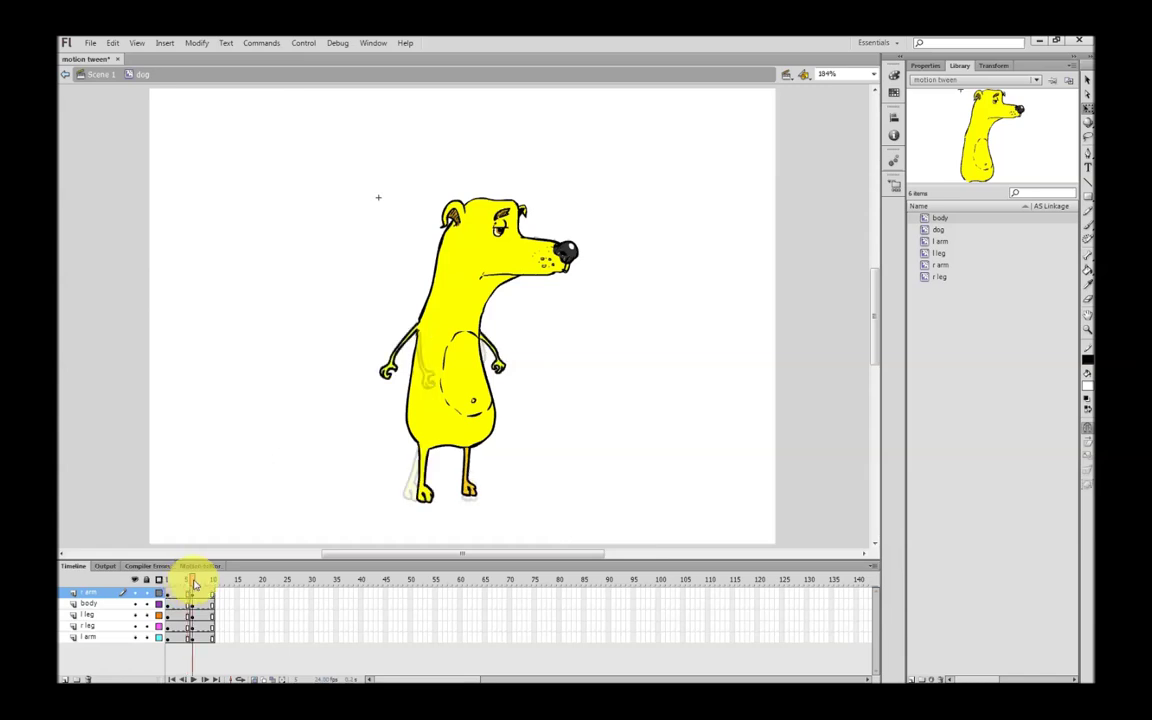
{"action": "left_click", "coordinate": [472, 488]}
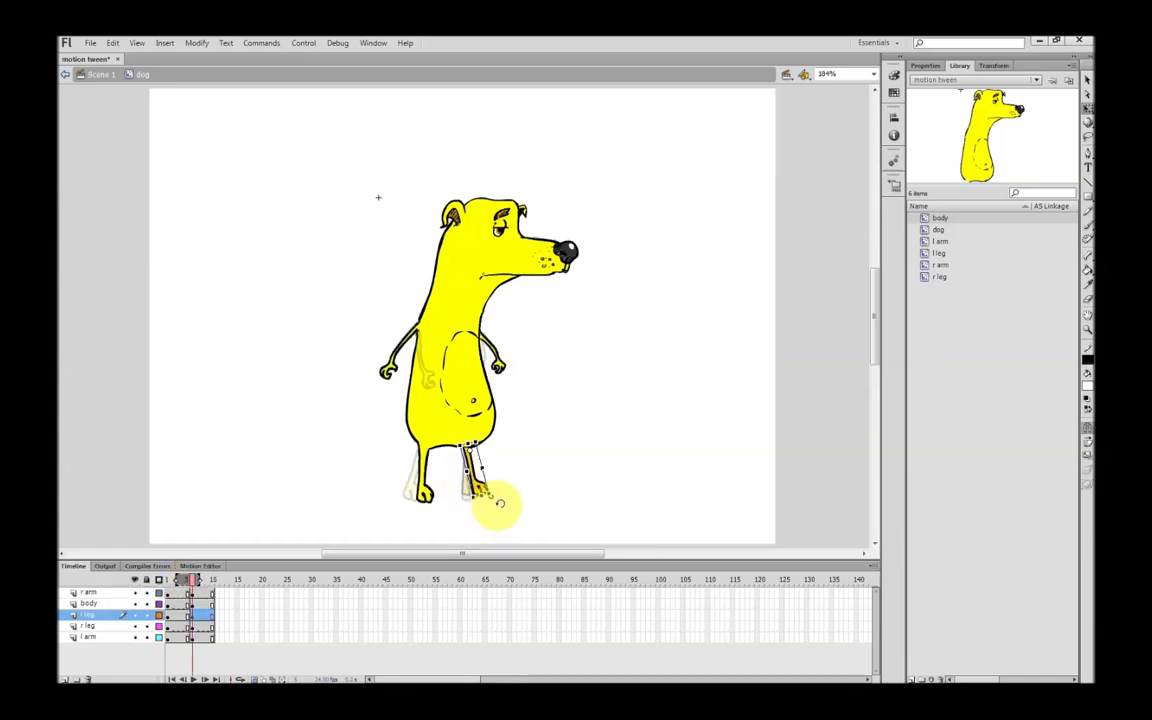
Step: At frame 4, move the orange leg's transformation point up to the hip and rotate the leg forward
{"action": "mouse_move", "coordinate": [200, 571]}
{"action": "left_mouse_down"}
{"action": "mouse_move", "coordinate": [186, 582]}
{"action": "mouse_move", "coordinate": [199, 582]}
{"action": "left_mouse_up"}
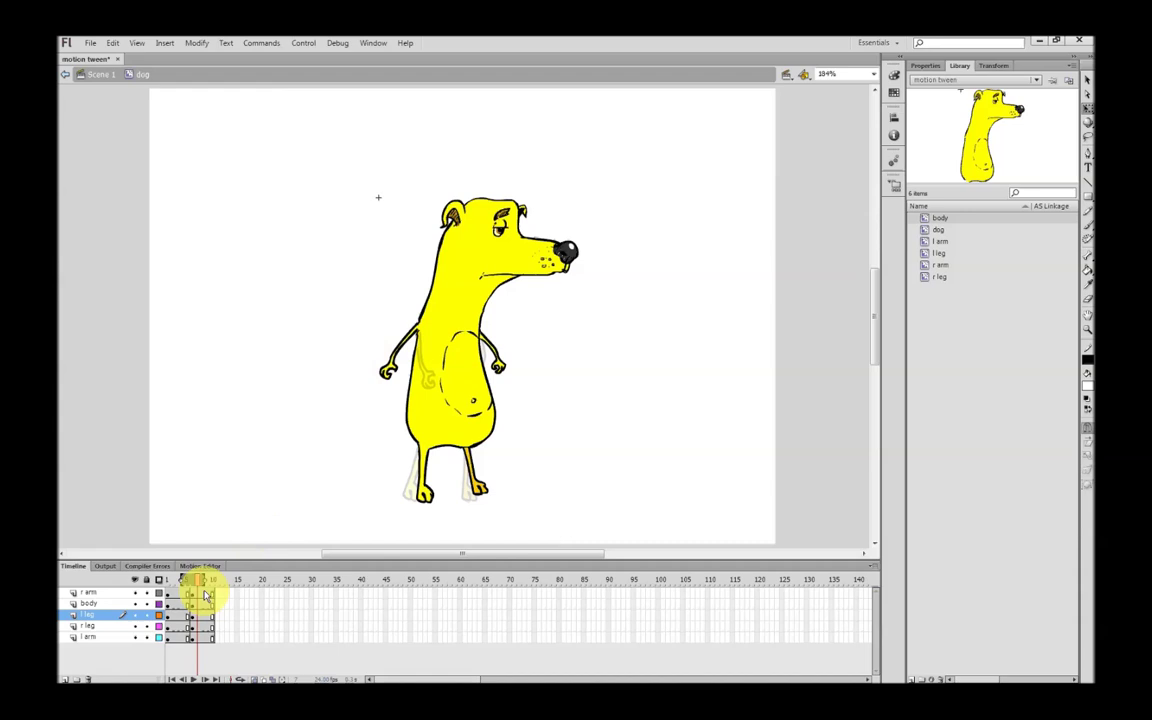
{"action": "left_click", "coordinate": [185, 583]}
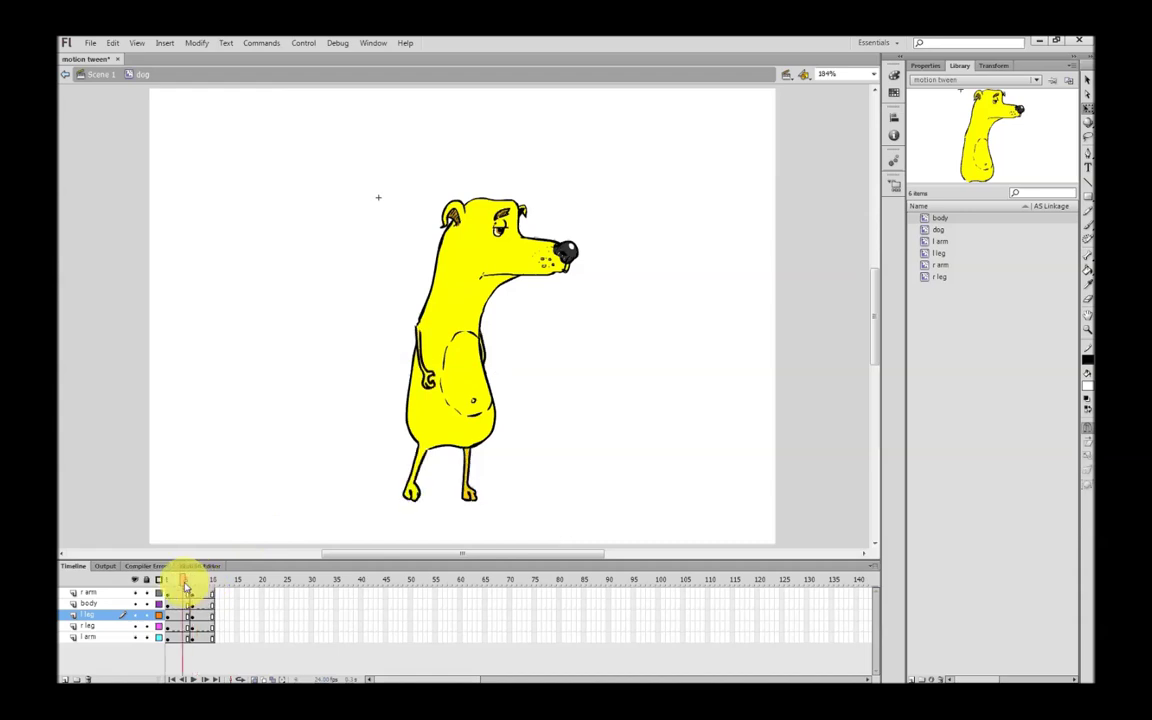
{"action": "left_click", "coordinate": [470, 492]}
{"action": "left_click_drag", "start_coordinate": [469, 488], "coordinate": [467, 457]}
{"action": "left_click_drag", "start_coordinate": [476, 514], "coordinate": [488, 498]}
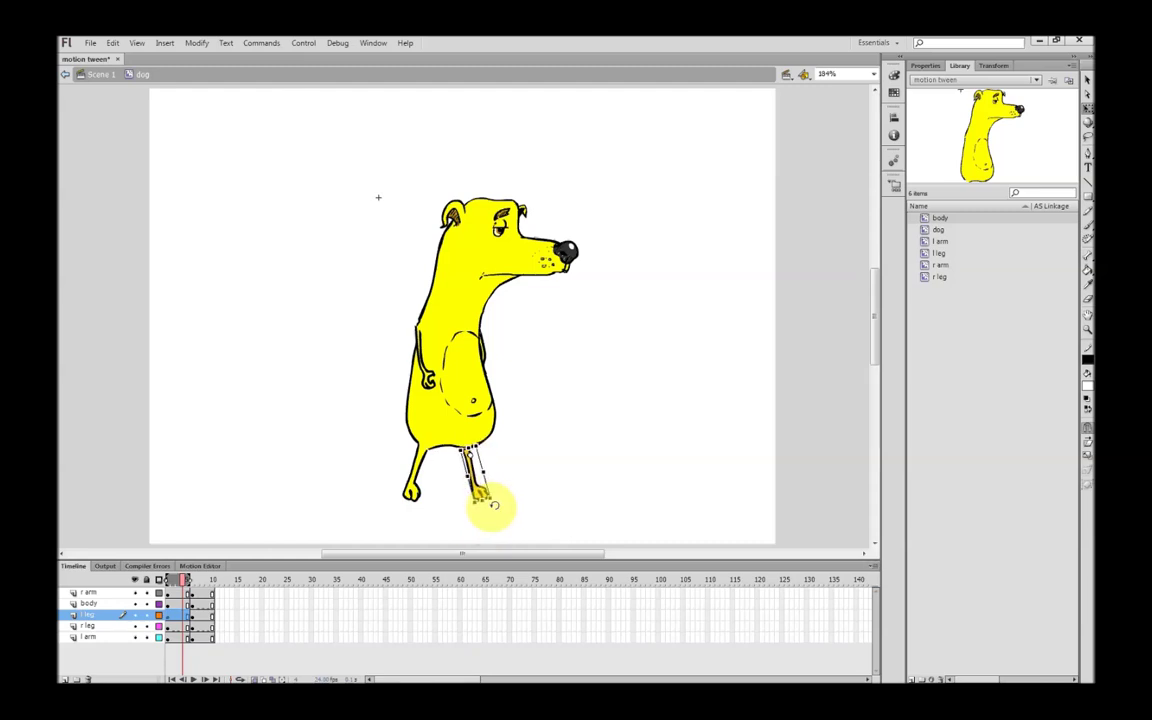
{"action": "left_click", "coordinate": [525, 450]}
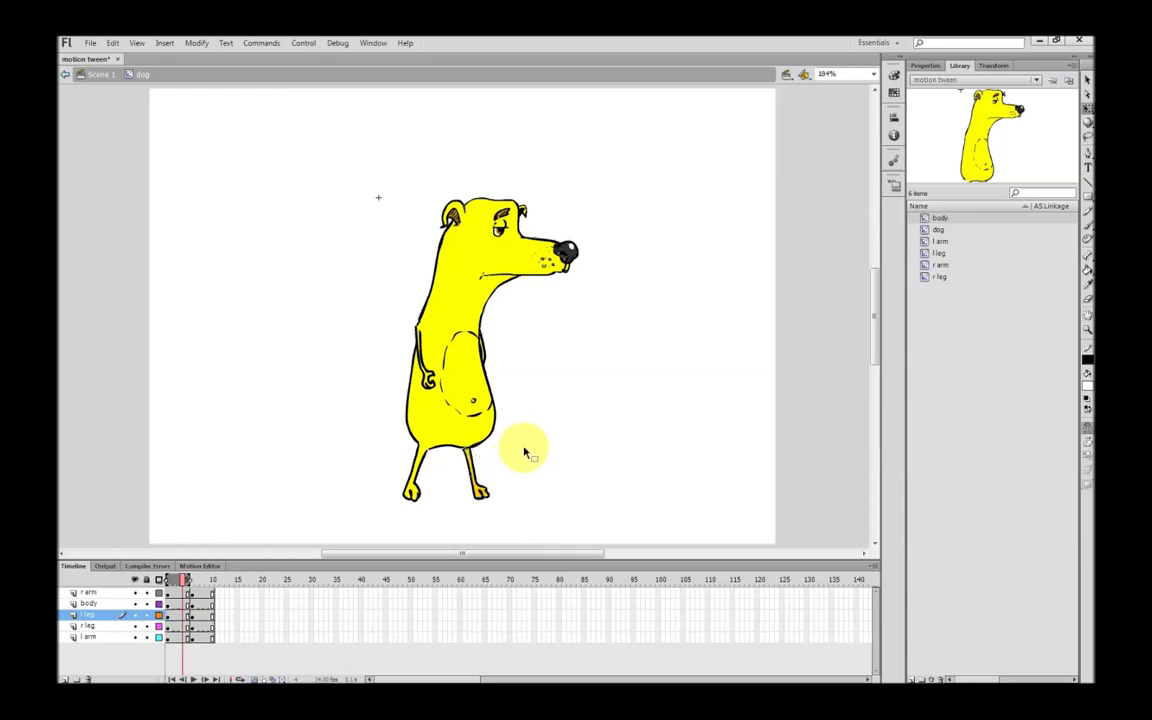
Step: Compare the poses at frames 4 and 6, and rotate the orange leg back upright at frame 6
{"action": "mouse_move", "coordinate": [186, 585]}
{"action": "left_mouse_down"}
{"action": "mouse_move", "coordinate": [205, 586]}
{"action": "mouse_move", "coordinate": [184, 584]}
{"action": "mouse_move", "coordinate": [194, 584]}
{"action": "left_mouse_up"}
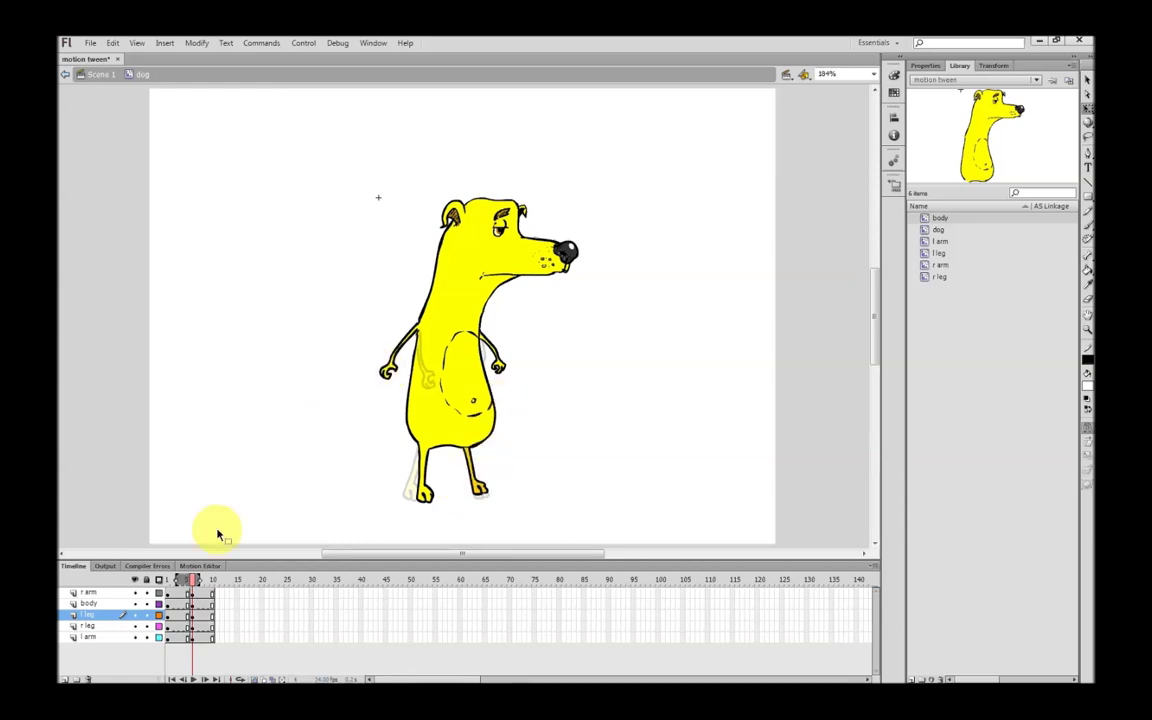
{"action": "left_click_drag", "start_coordinate": [197, 580], "coordinate": [181, 583]}
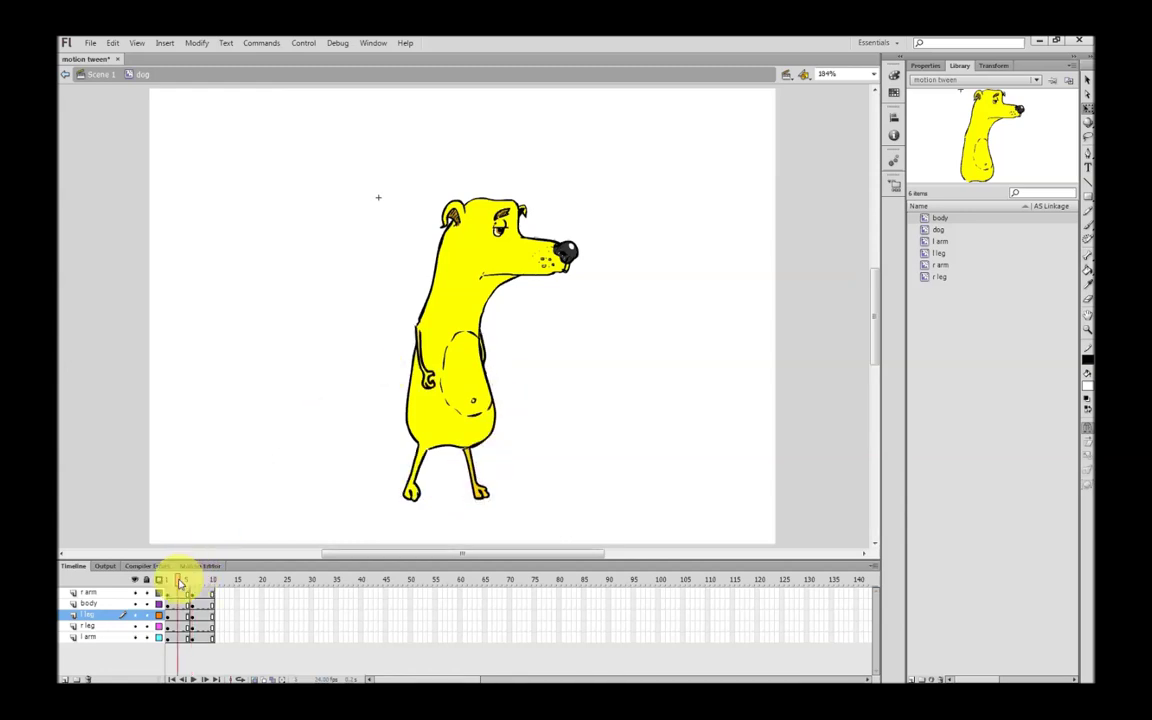
{"action": "left_click_drag", "start_coordinate": [181, 583], "coordinate": [193, 583]}
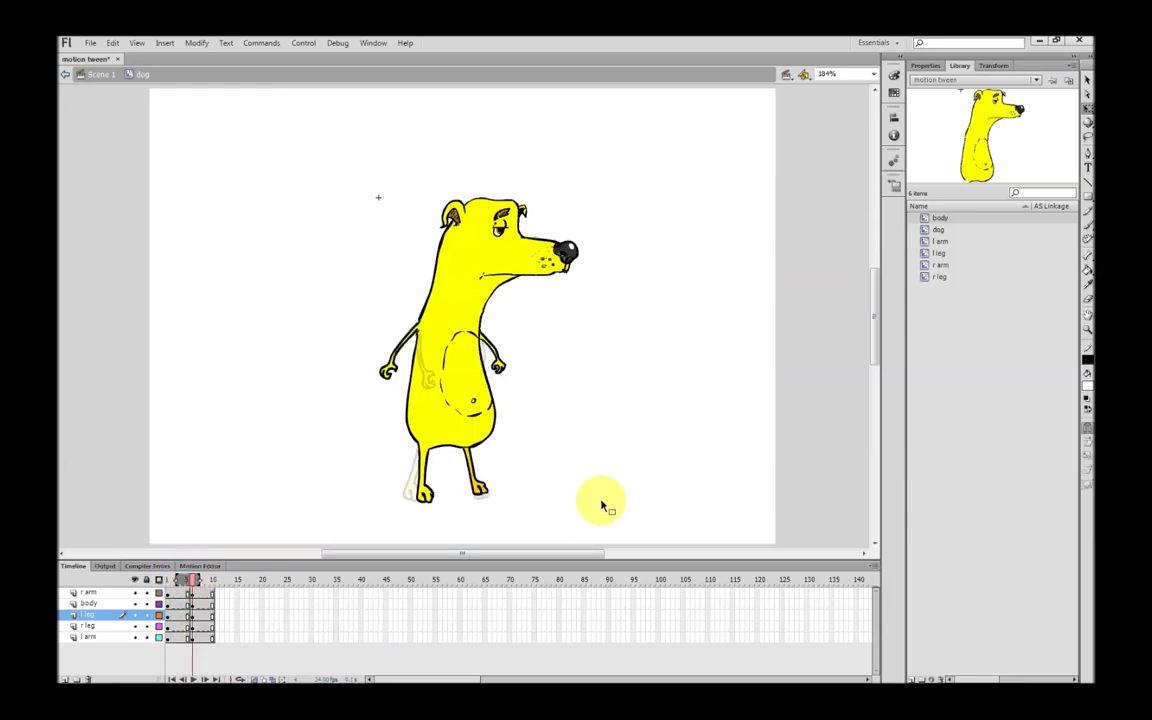
{"action": "left_click", "coordinate": [486, 494]}
{"action": "left_click_drag", "start_coordinate": [497, 499], "coordinate": [488, 505]}
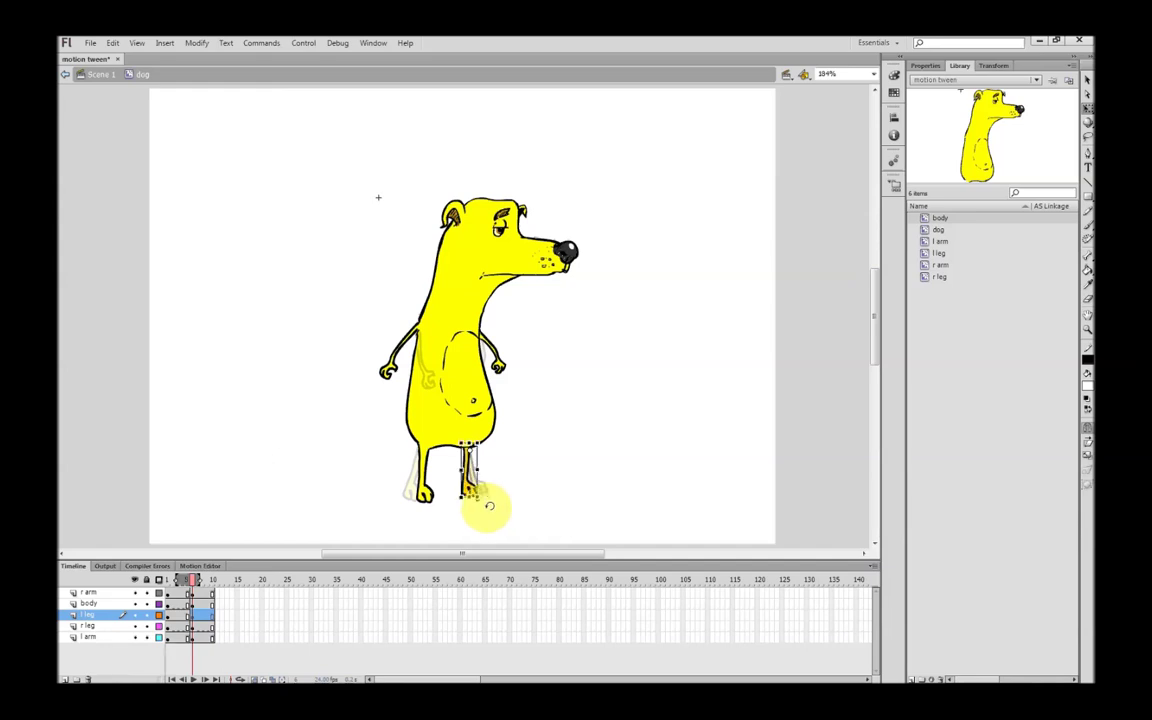
Step: At frame 6, rotate the yellow r leg forward about the hip
{"action": "left_click", "coordinate": [442, 505]}
{"action": "left_click_drag", "start_coordinate": [444, 508], "coordinate": [434, 465]}
{"action": "left_click", "coordinate": [571, 458]}
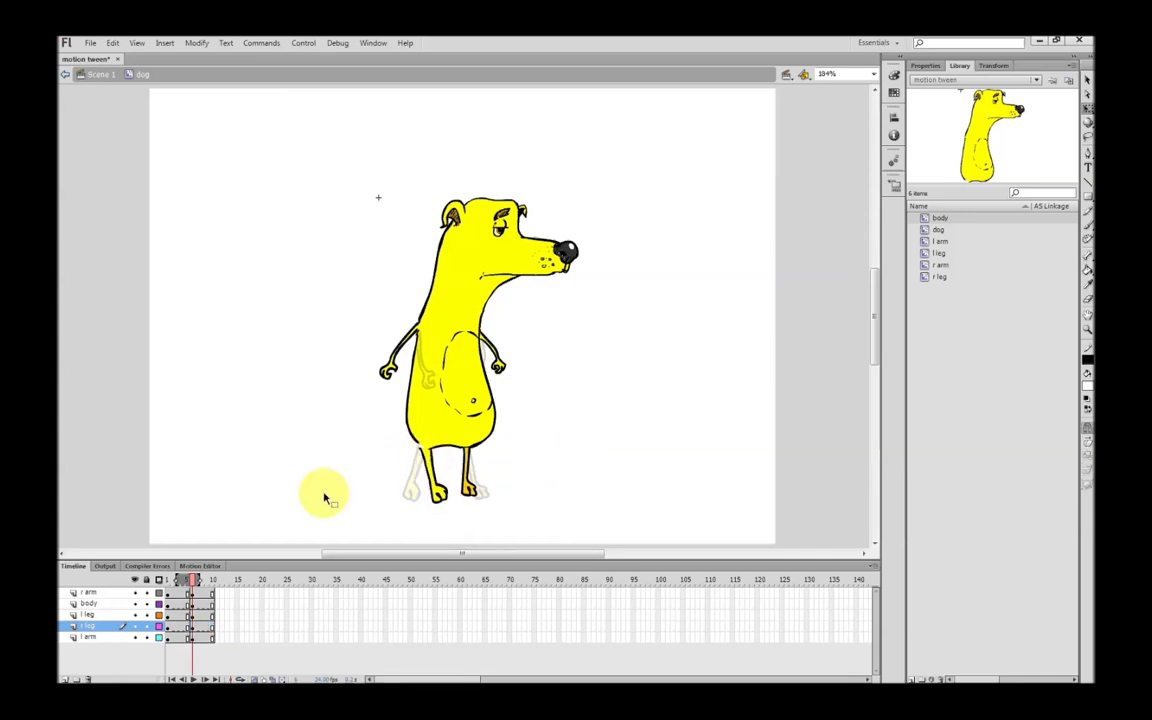
Step: Compare the poses around frame 6 and, at frame 6, rotate the l arm slightly further forward about the shoulder
{"action": "left_click", "coordinate": [185, 581]}
{"action": "left_click_drag", "start_coordinate": [185, 581], "coordinate": [193, 588]}
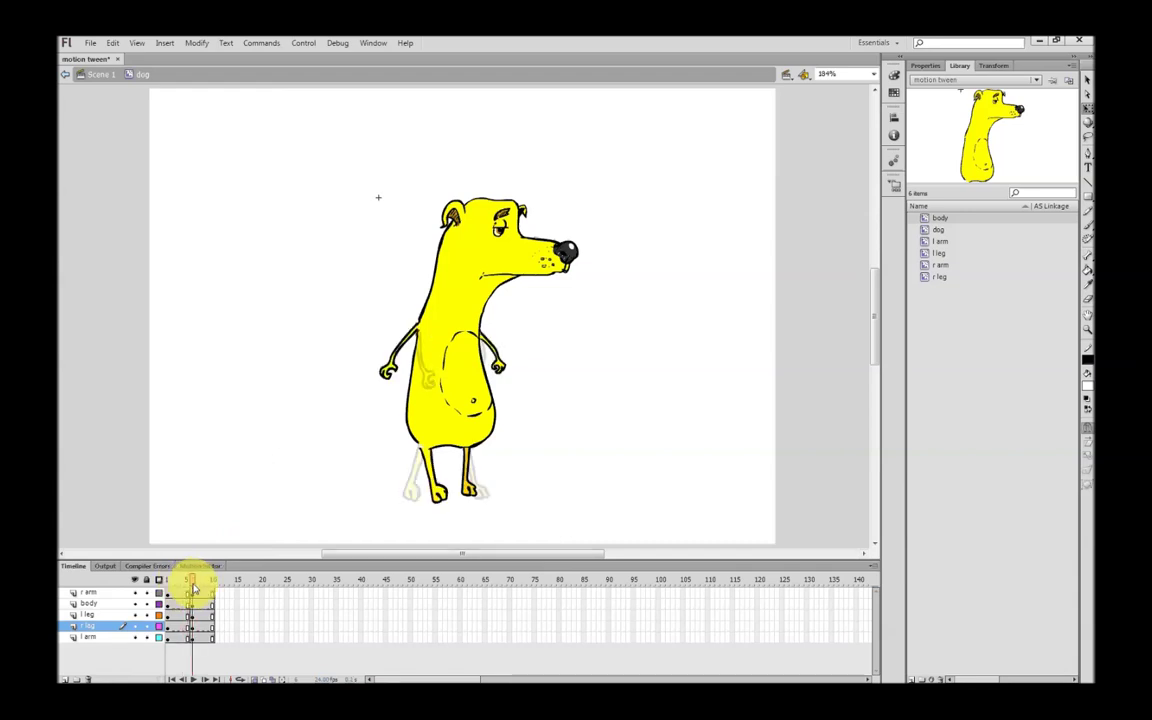
{"action": "left_click", "coordinate": [425, 488]}
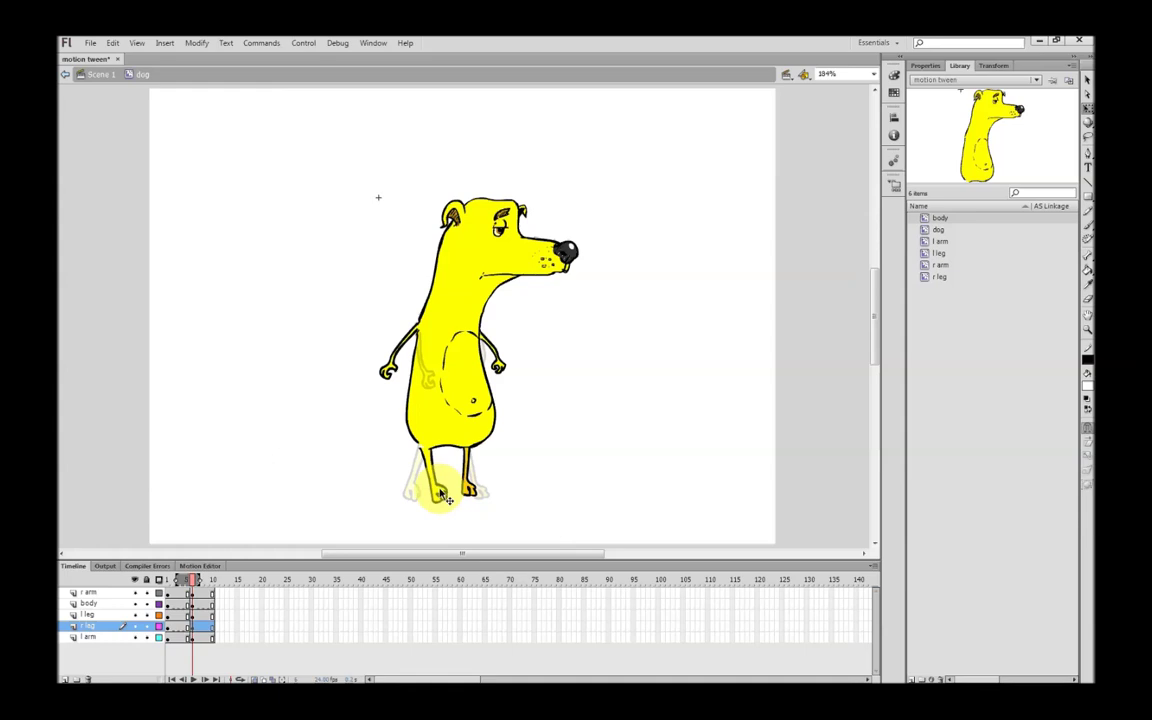
{"action": "left_click", "coordinate": [522, 472]}
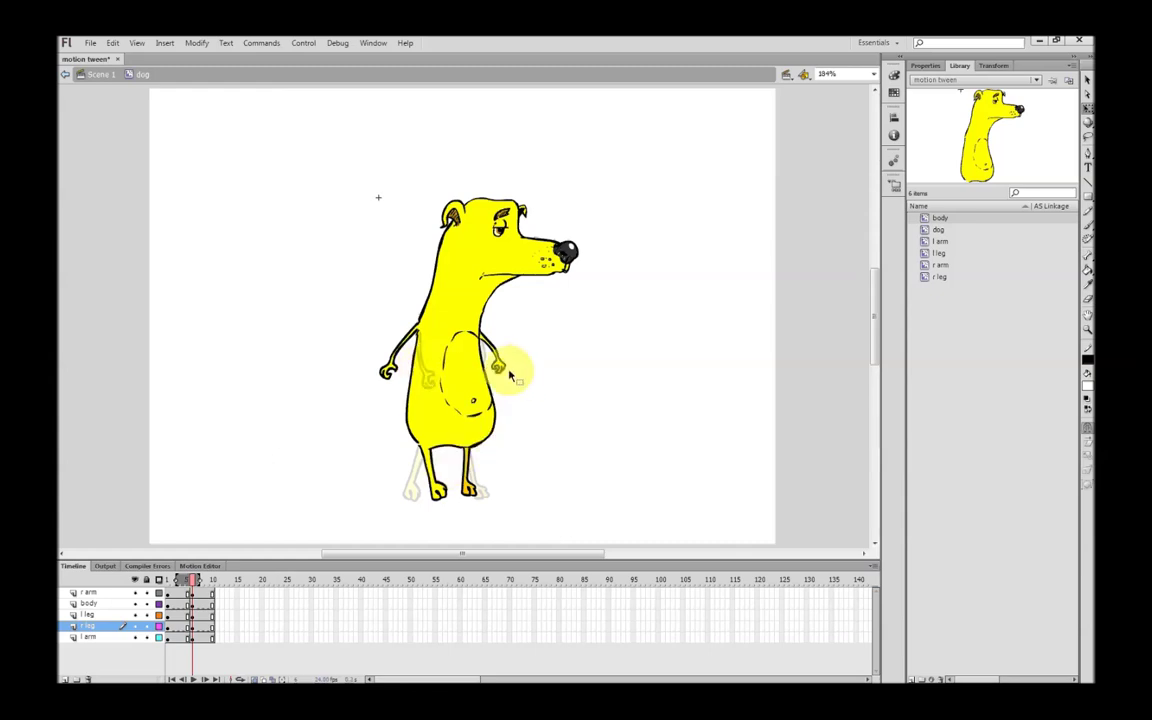
{"action": "left_click", "coordinate": [510, 376]}
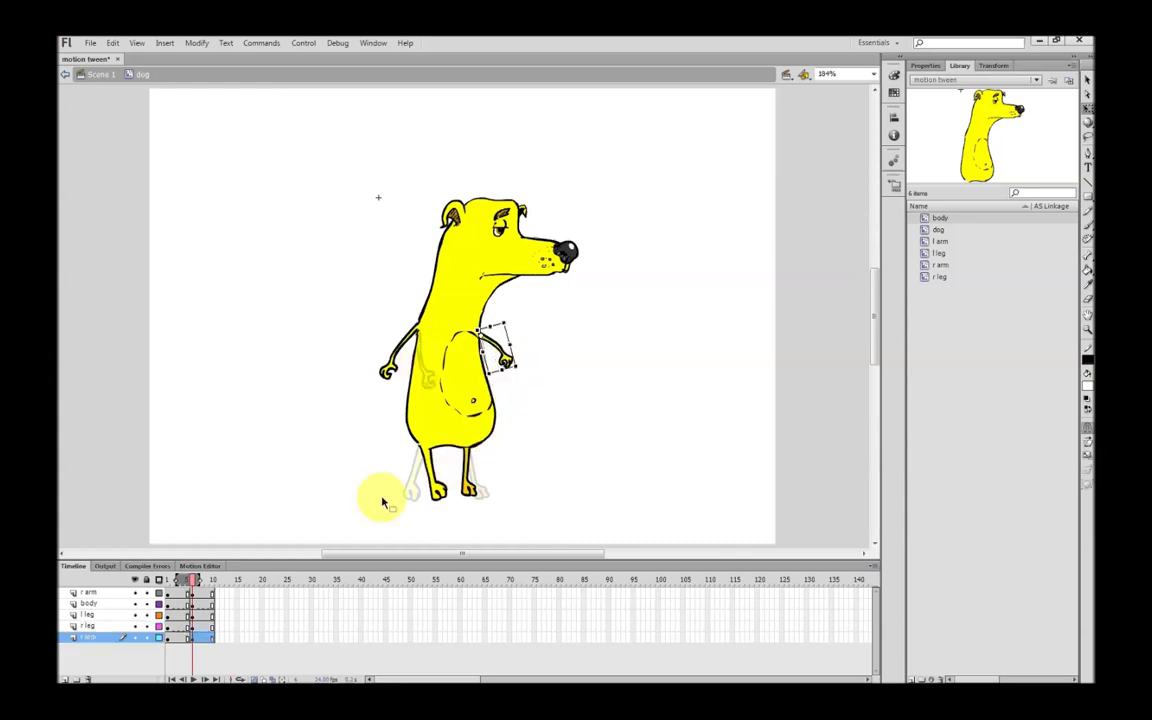
{"action": "left_click", "coordinate": [188, 581]}
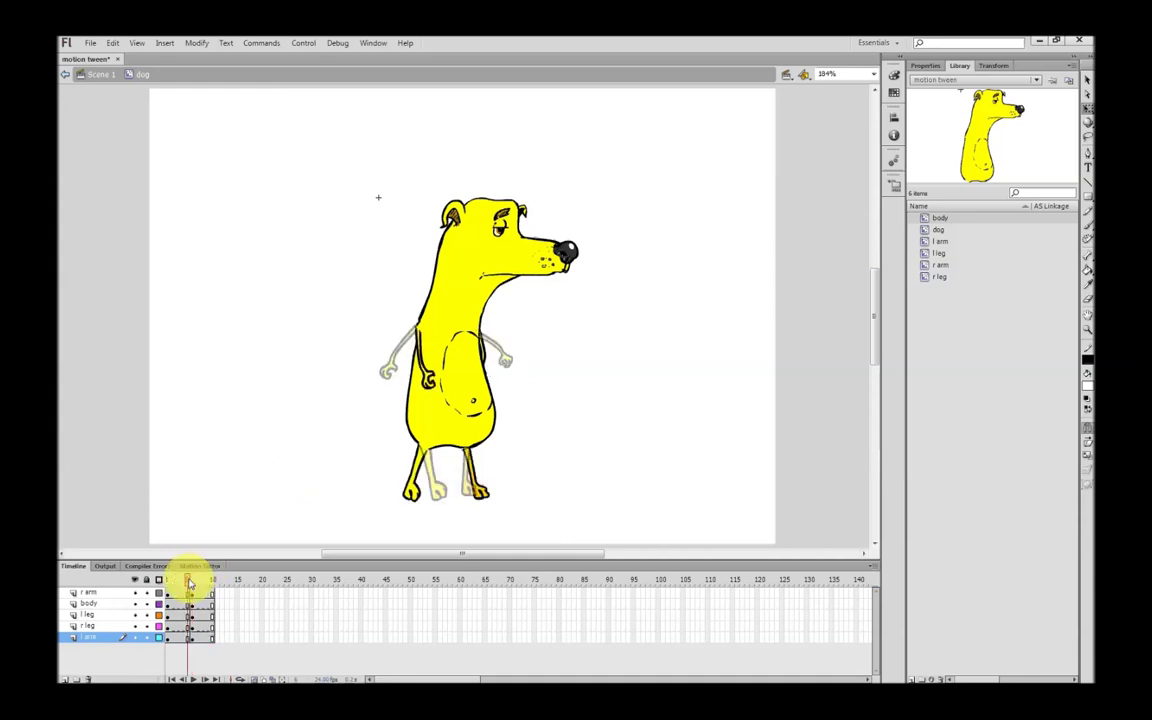
{"action": "left_click_drag", "start_coordinate": [188, 581], "coordinate": [200, 561]}
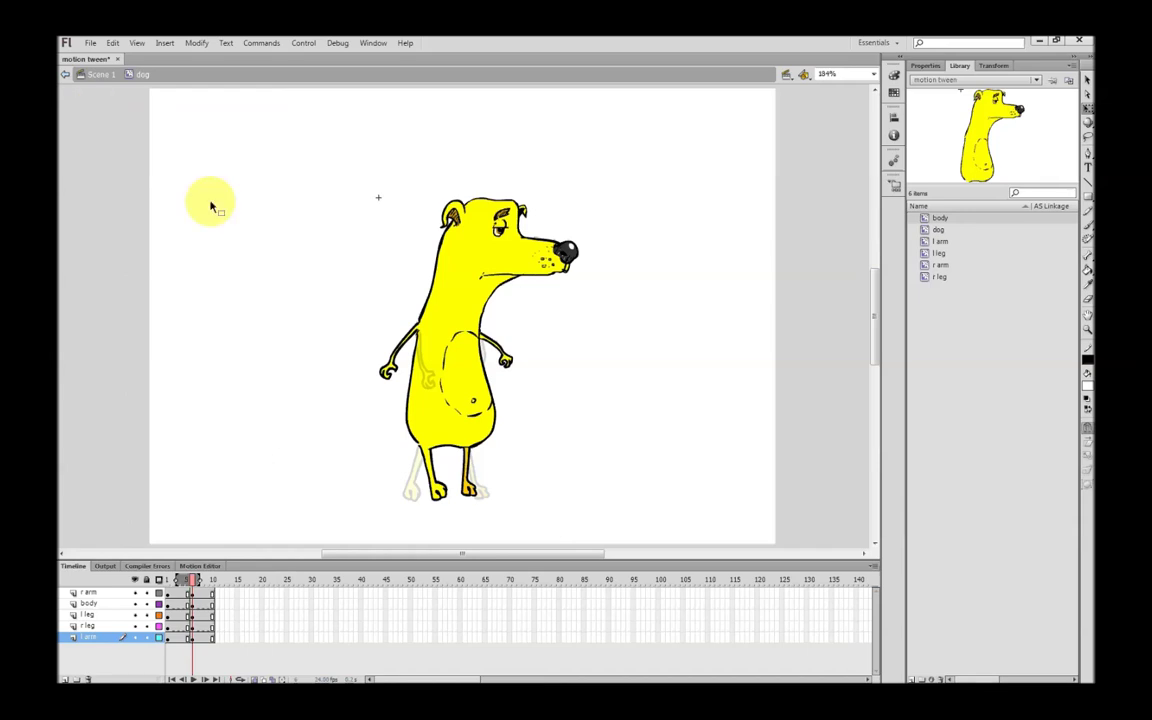
Step: Return to Scene 1 and test the movie in Flash Professional, closing the preview after watching the walk
{"action": "left_click", "coordinate": [101, 75]}
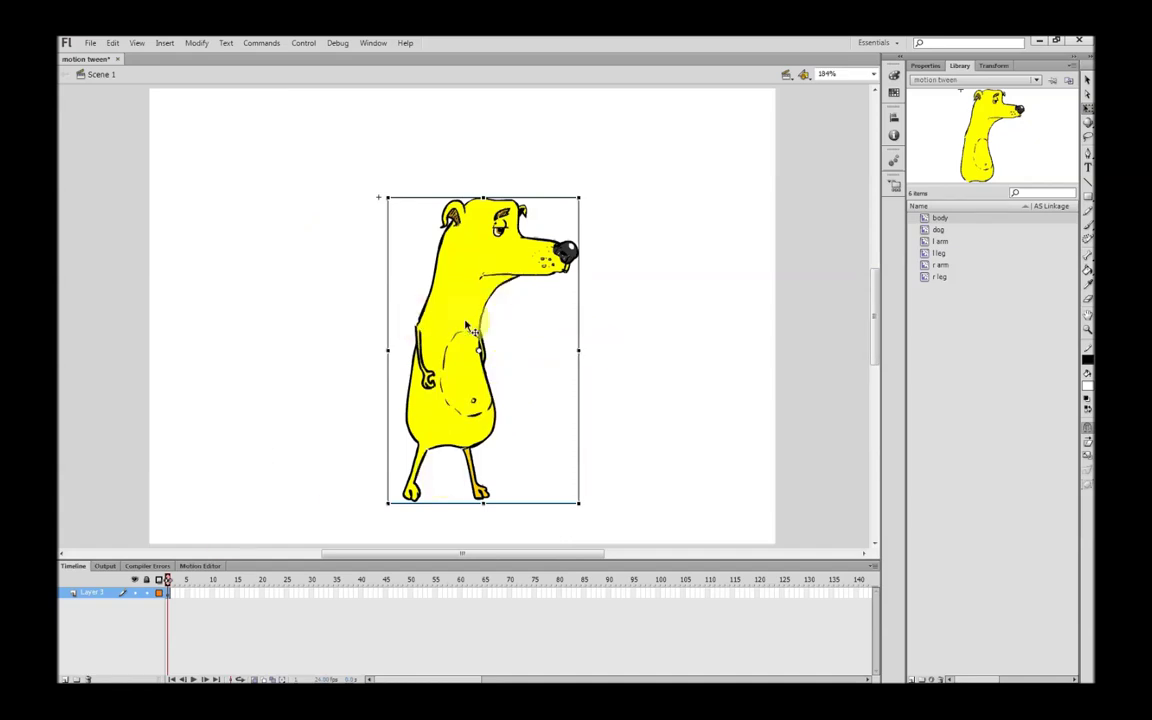
{"action": "left_click", "coordinate": [303, 43]}
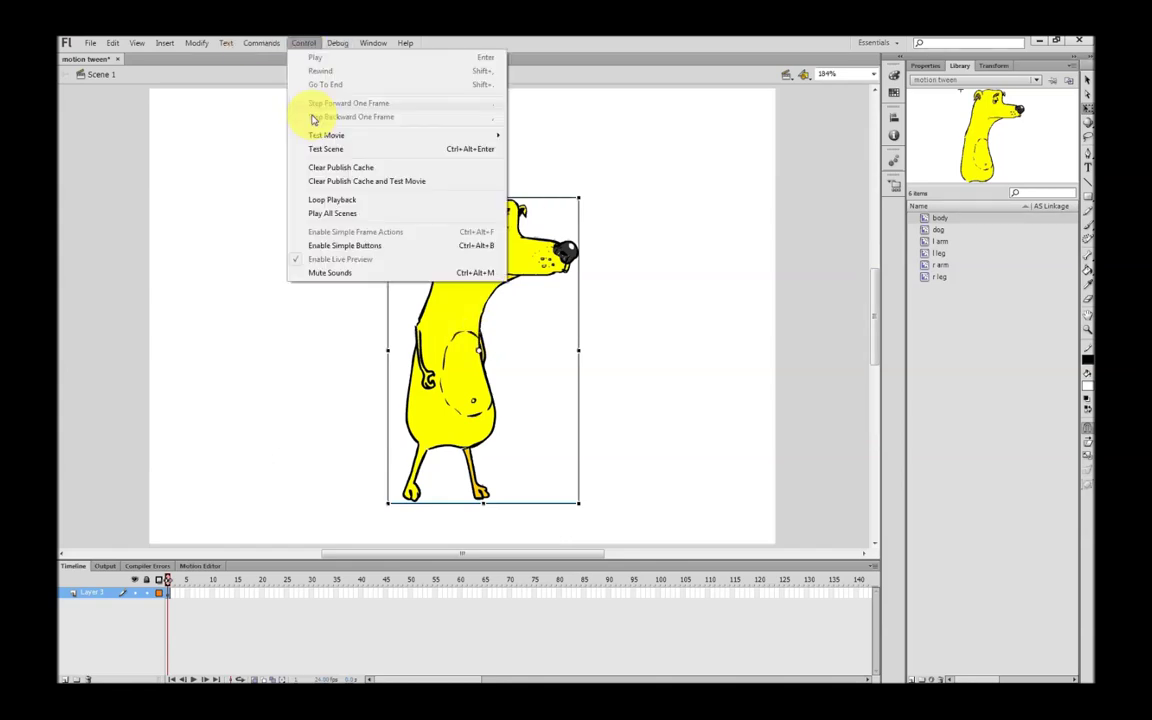
{"action": "mouse_move", "coordinate": [326, 140]}
{"action": "left_click", "coordinate": [545, 134]}
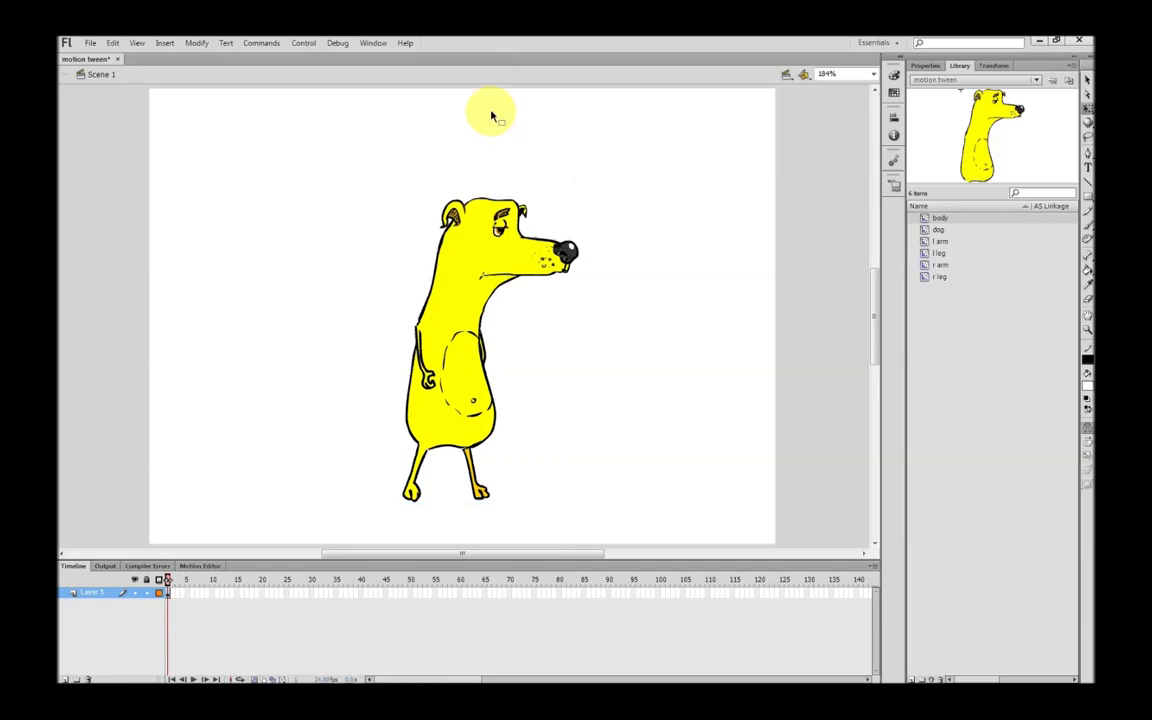
{"action": "left_click", "coordinate": [305, 43]}
{"action": "mouse_move", "coordinate": [373, 134]}
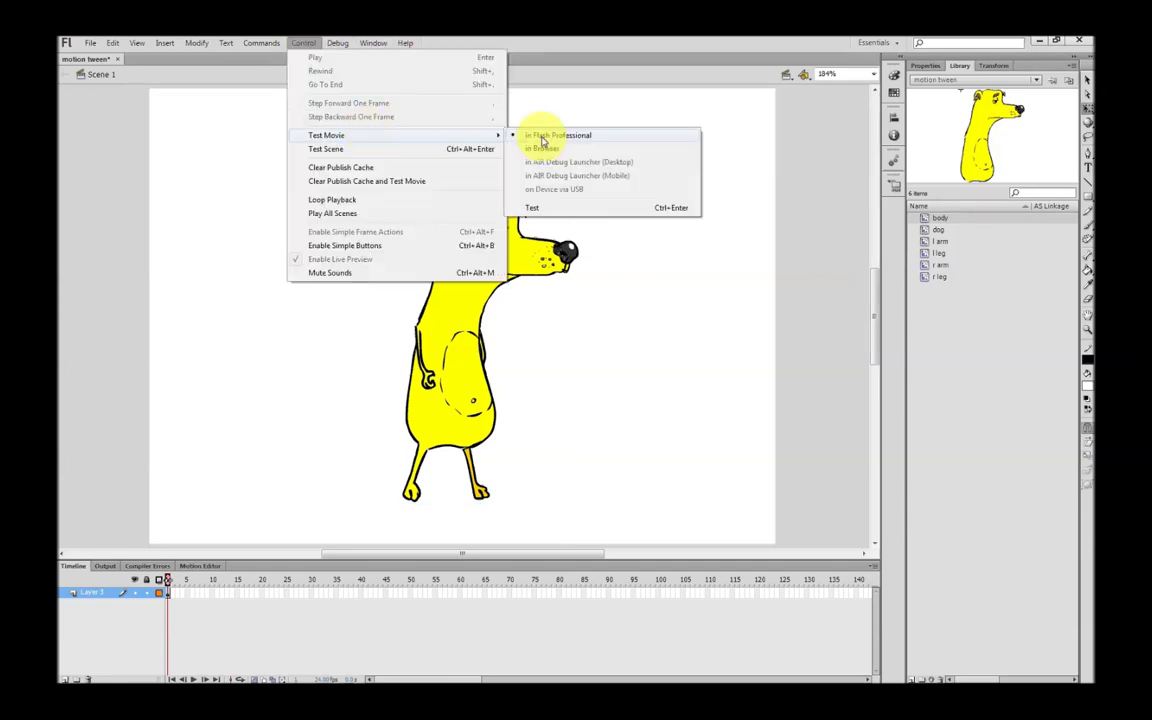
{"action": "left_click", "coordinate": [546, 137]}
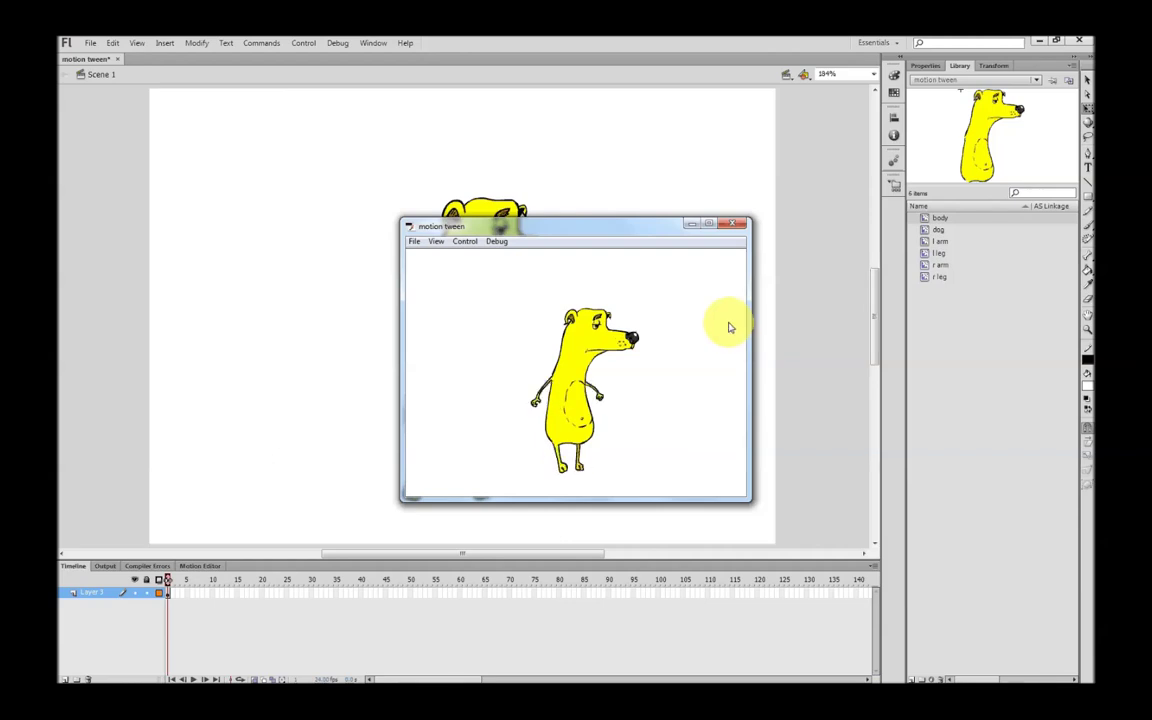
{"action": "left_click", "coordinate": [737, 226]}
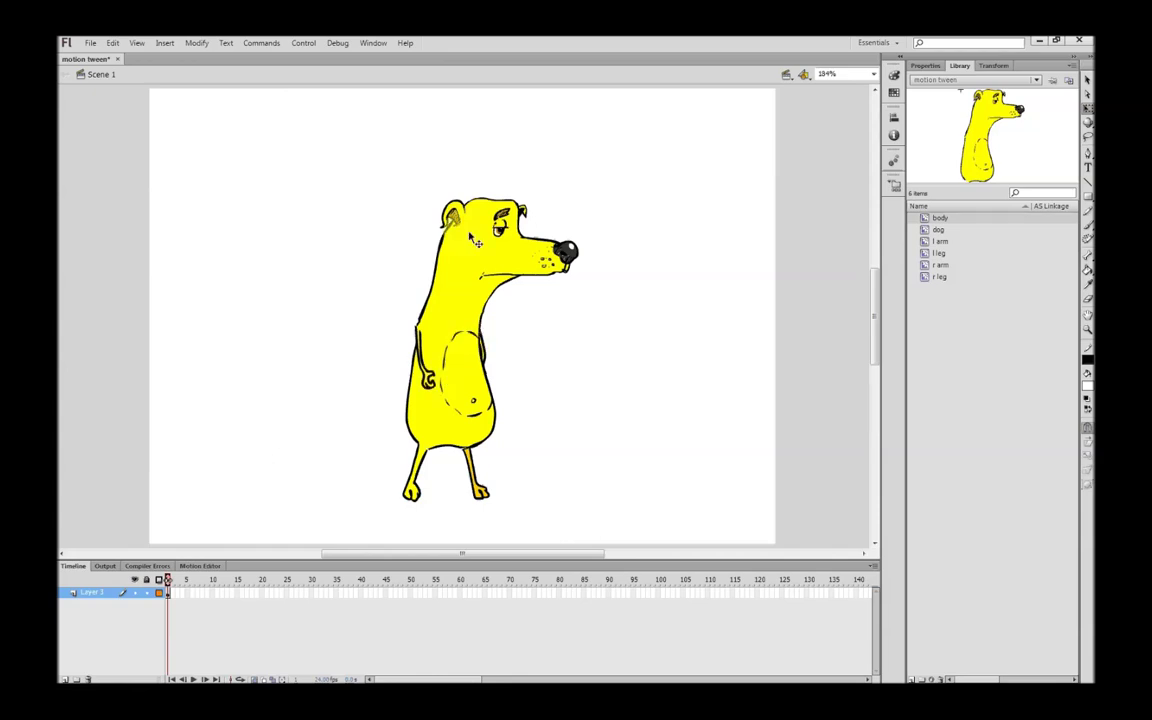
Step: Move the dog horizontally off the stage, just beyond its left edge
{"action": "left_click", "coordinate": [532, 329]}
{"action": "left_click", "coordinate": [450, 266]}
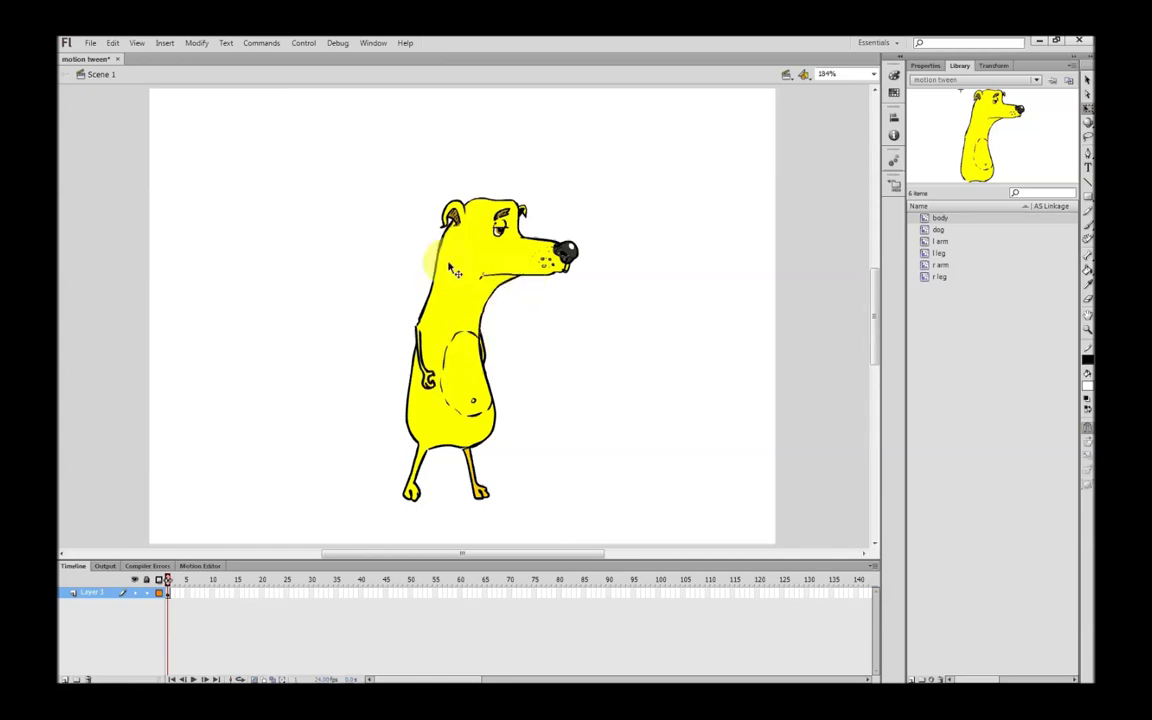
{"action": "left_click", "coordinate": [512, 266]}
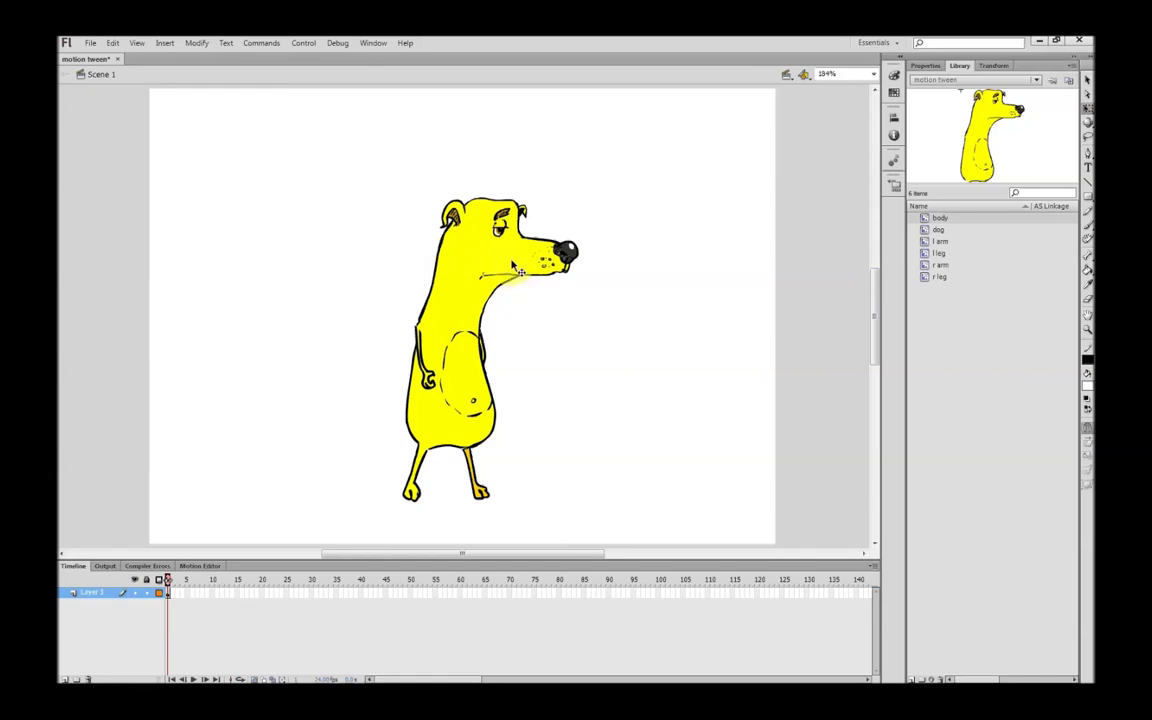
{"action": "left_click_drag", "start_coordinate": [512, 266], "coordinate": [112, 266]}
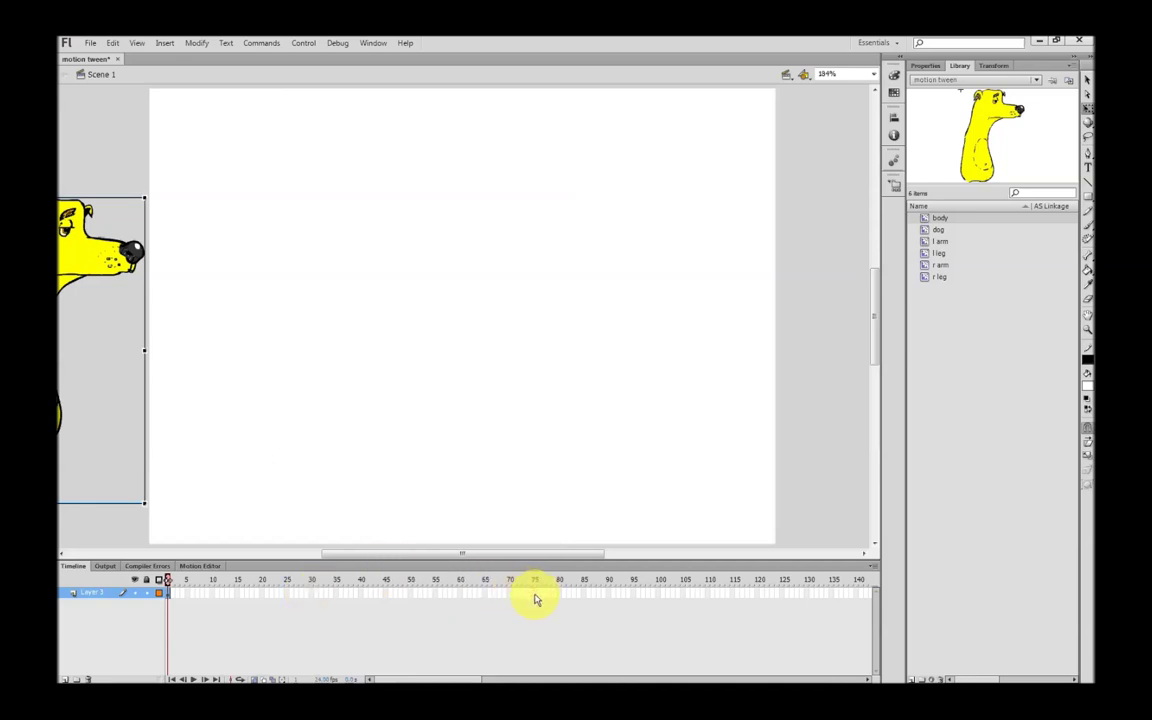
Step: Extend the dog's layer with a frame at frame 50 and create a motion tween across the span
{"action": "key", "text": "ctrl+shift+a"}
{"action": "right_click", "coordinate": [414, 598]}
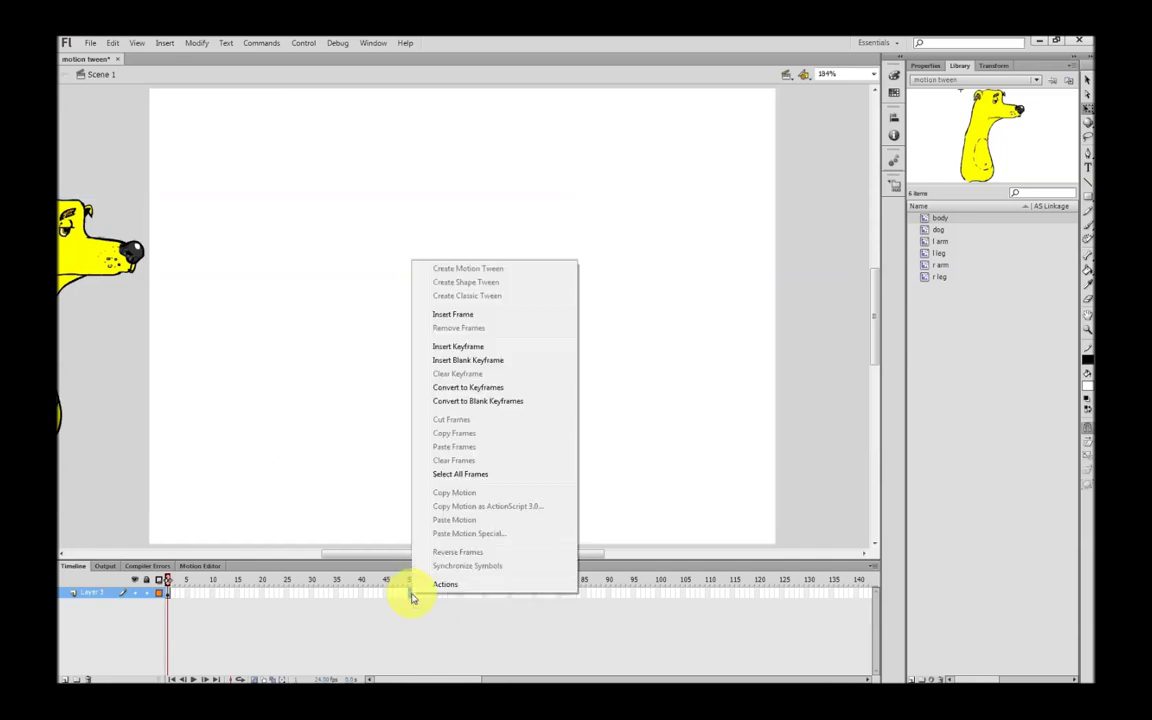
{"action": "left_click", "coordinate": [456, 314]}
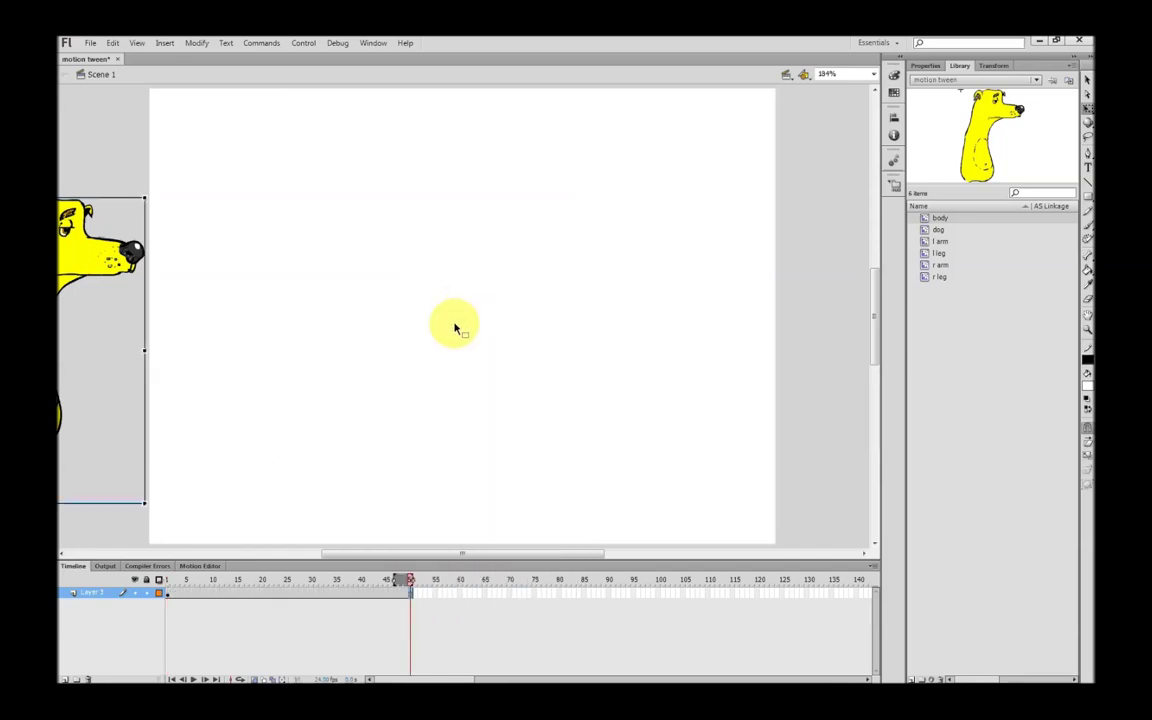
{"action": "right_click", "coordinate": [320, 600]}
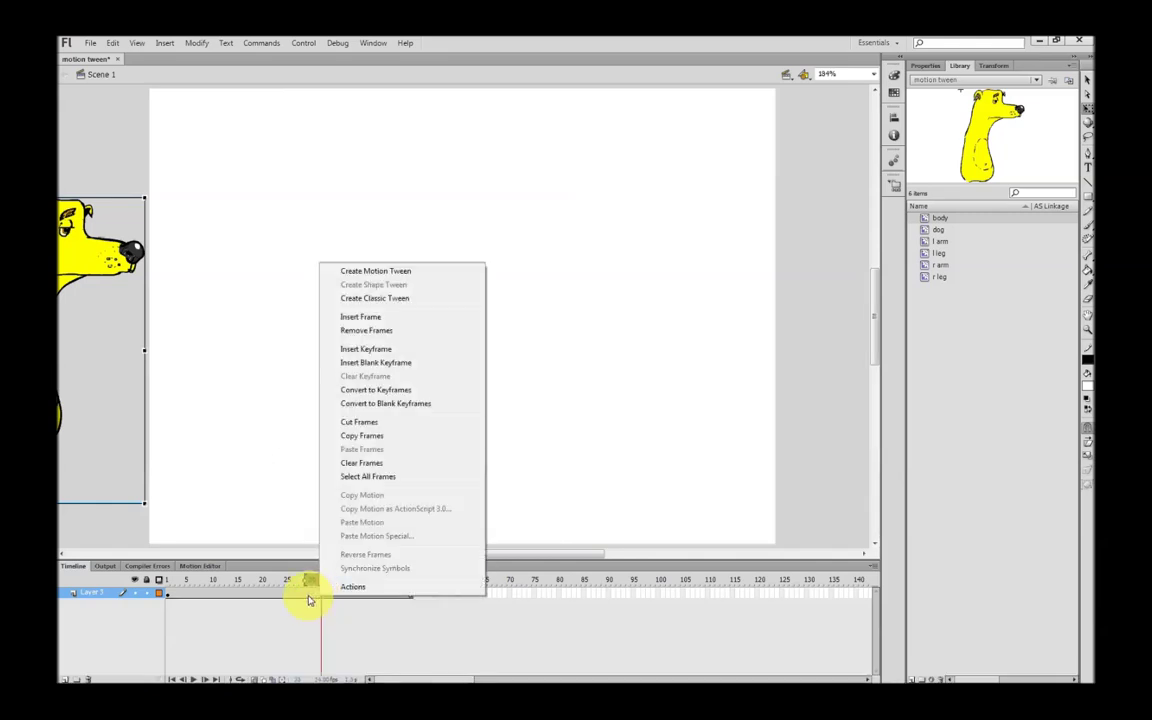
{"action": "left_click", "coordinate": [372, 271]}
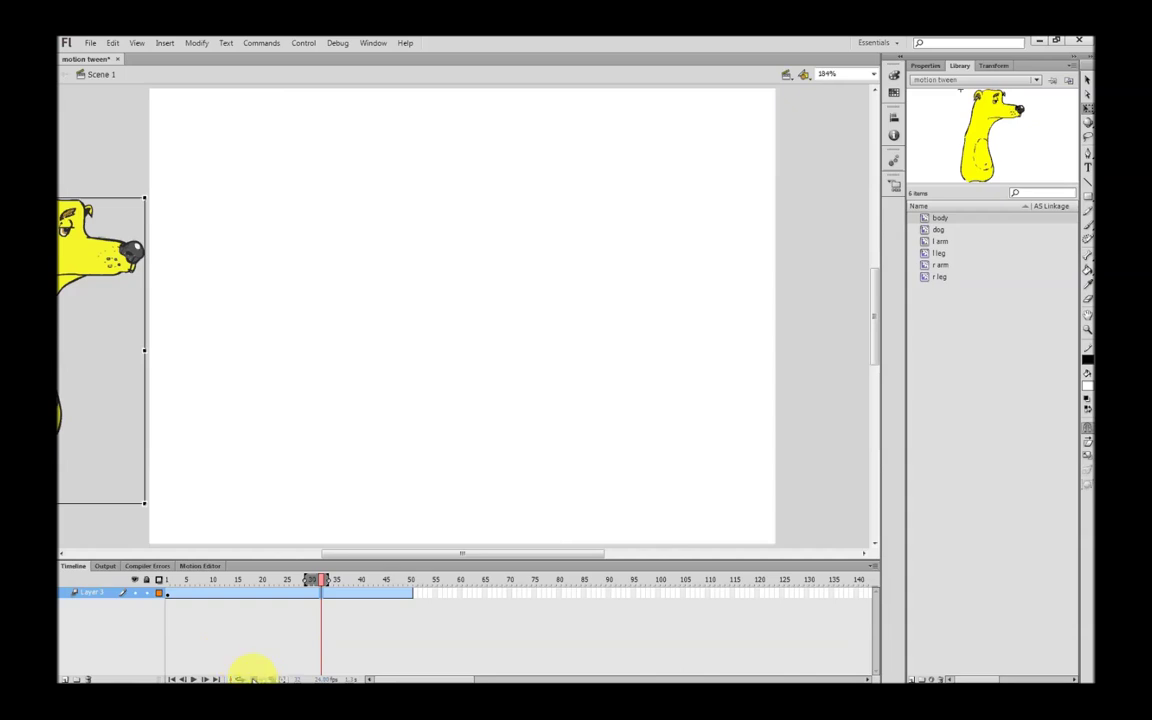
Step: At frame 50, move the dog across the stage to just beyond its right edge
{"action": "left_click_drag", "start_coordinate": [323, 582], "coordinate": [411, 587]}
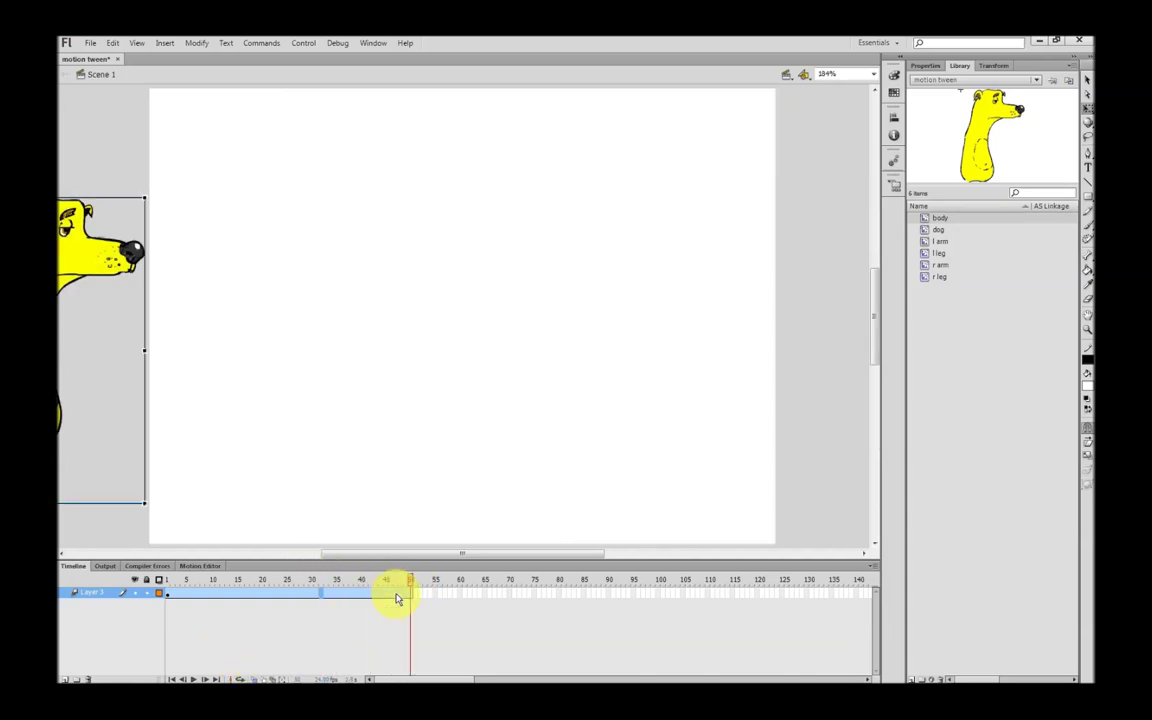
{"action": "left_click_drag", "start_coordinate": [321, 602], "coordinate": [407, 600]}
{"action": "left_click", "coordinate": [237, 596]}
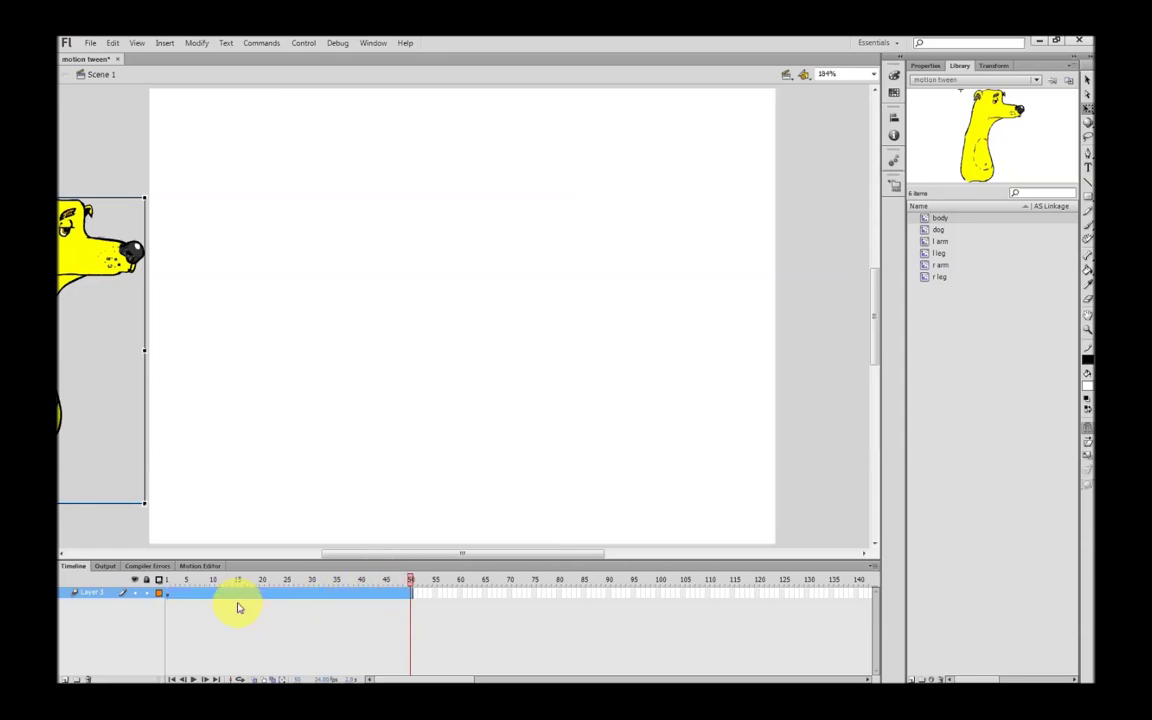
{"action": "left_click", "coordinate": [404, 588]}
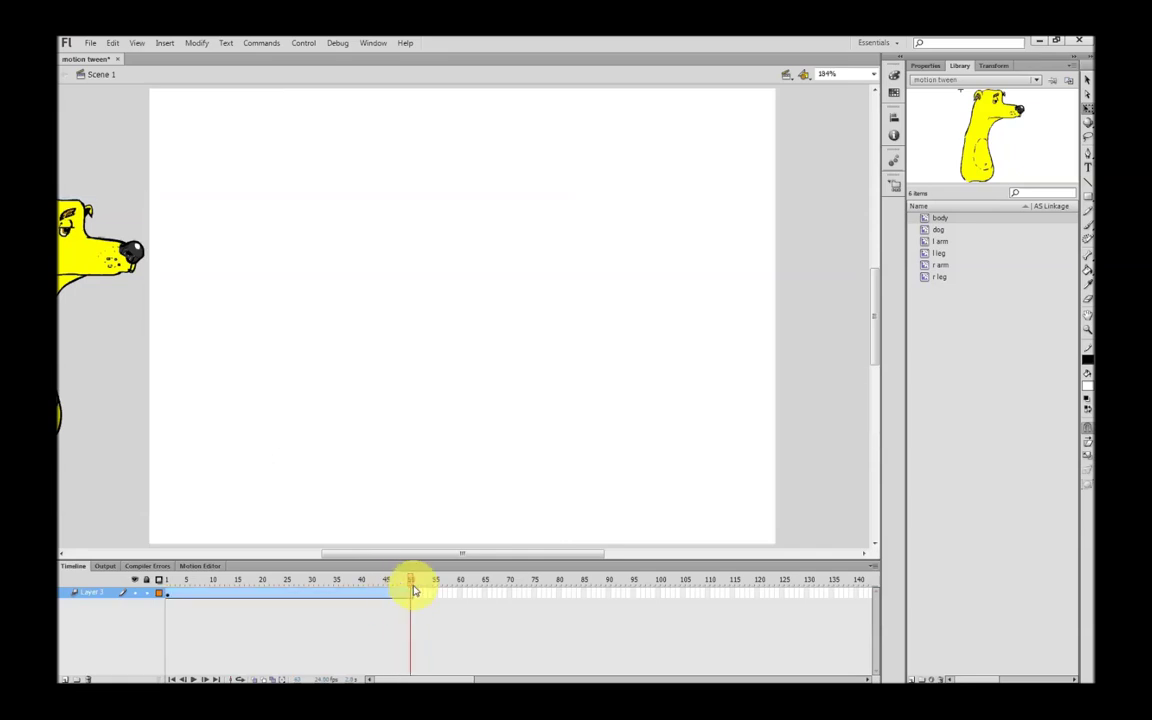
{"action": "left_click", "coordinate": [105, 367]}
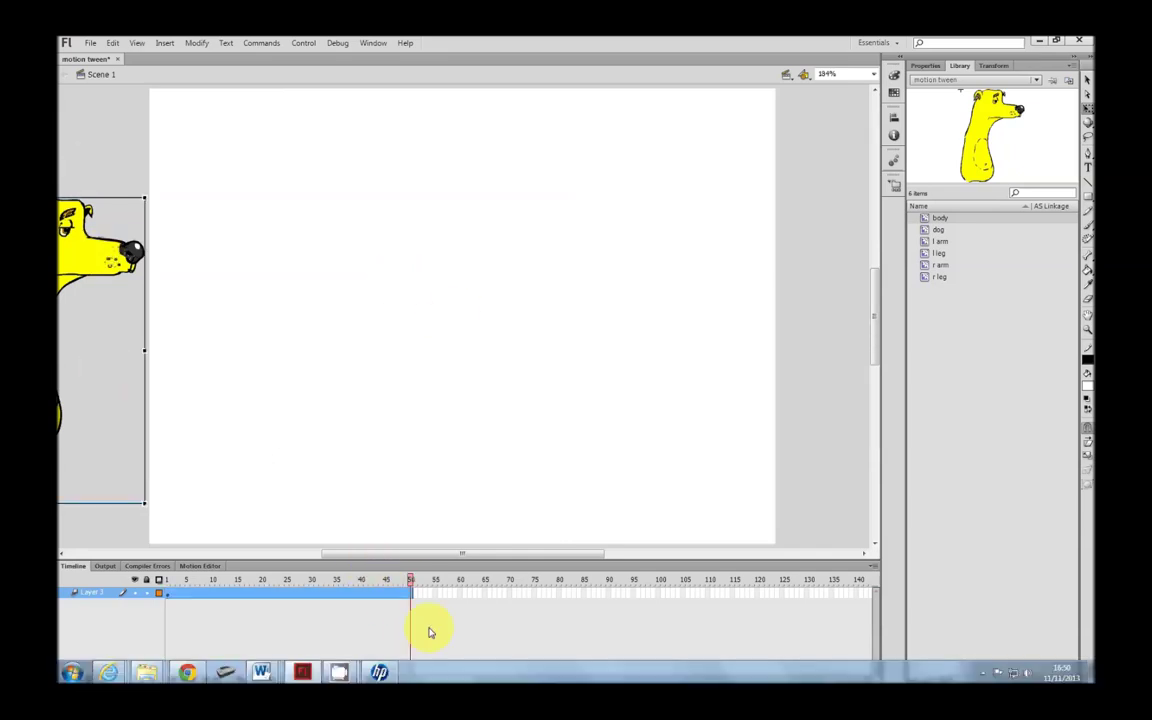
{"action": "left_click_drag", "start_coordinate": [90, 255], "coordinate": [854, 306]}
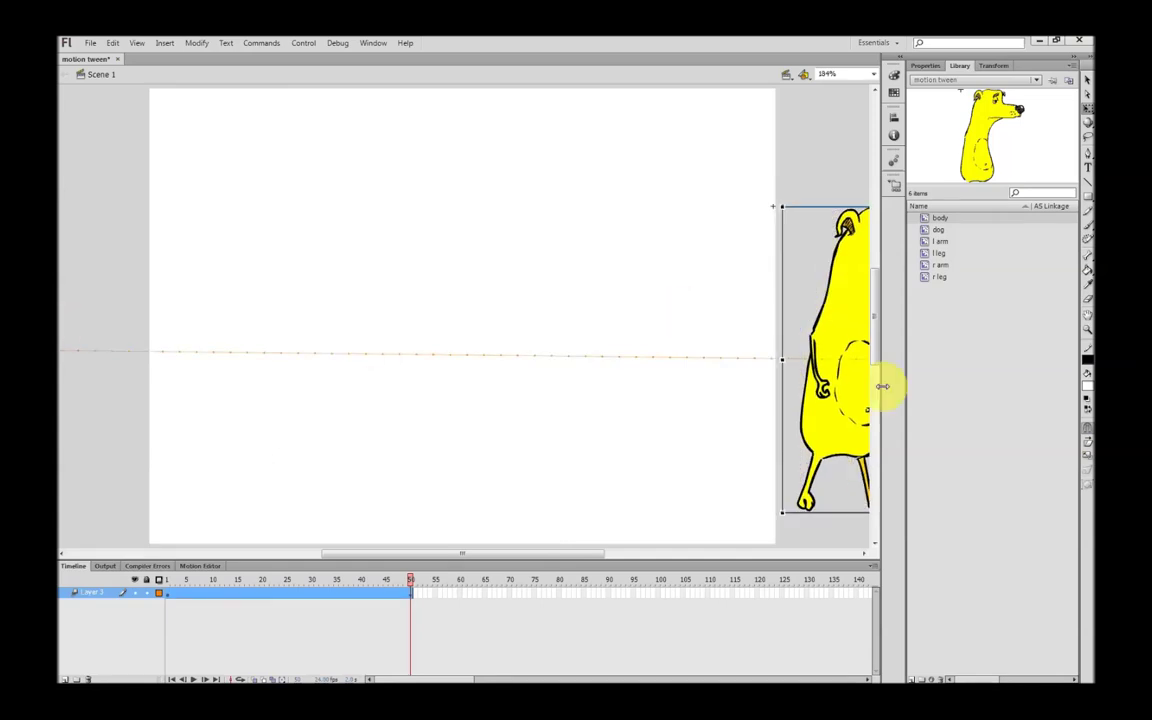
Step: Play the tween from frame 1, test the movie, and close the preview
{"action": "mouse_move", "coordinate": [441, 560]}
{"action": "left_mouse_down"}
{"action": "mouse_move", "coordinate": [410, 556]}
{"action": "mouse_move", "coordinate": [421, 553]}
{"action": "left_mouse_up"}
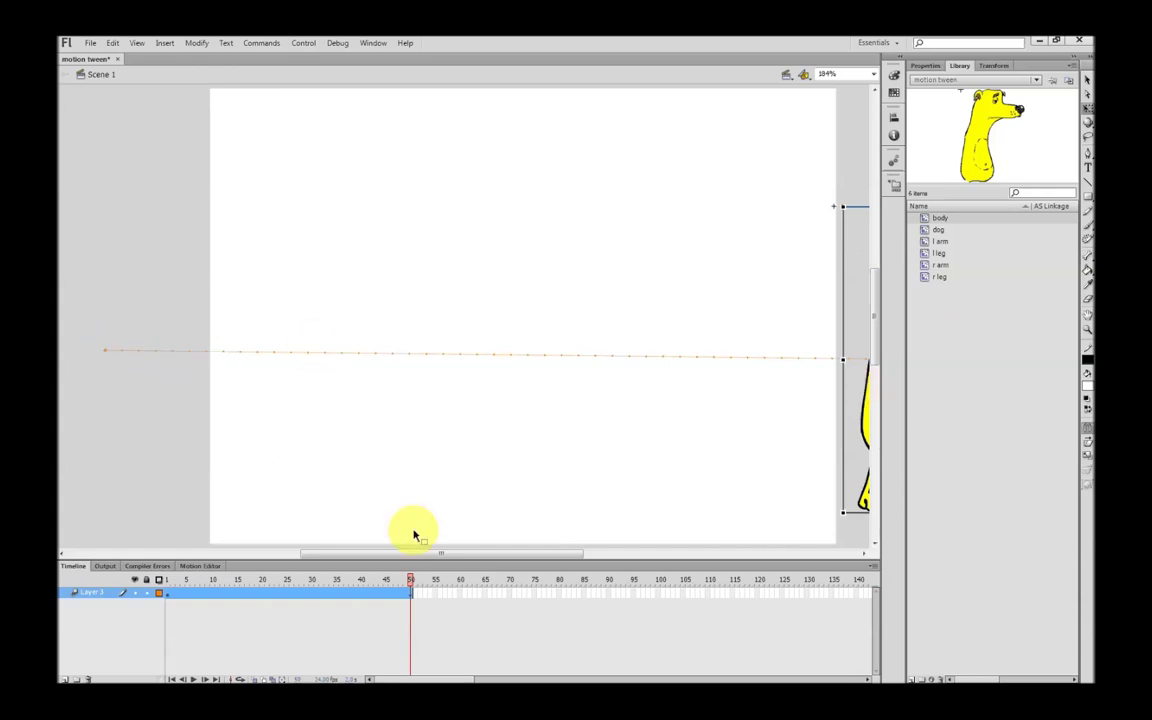
{"action": "left_click_drag", "start_coordinate": [410, 583], "coordinate": [162, 555]}
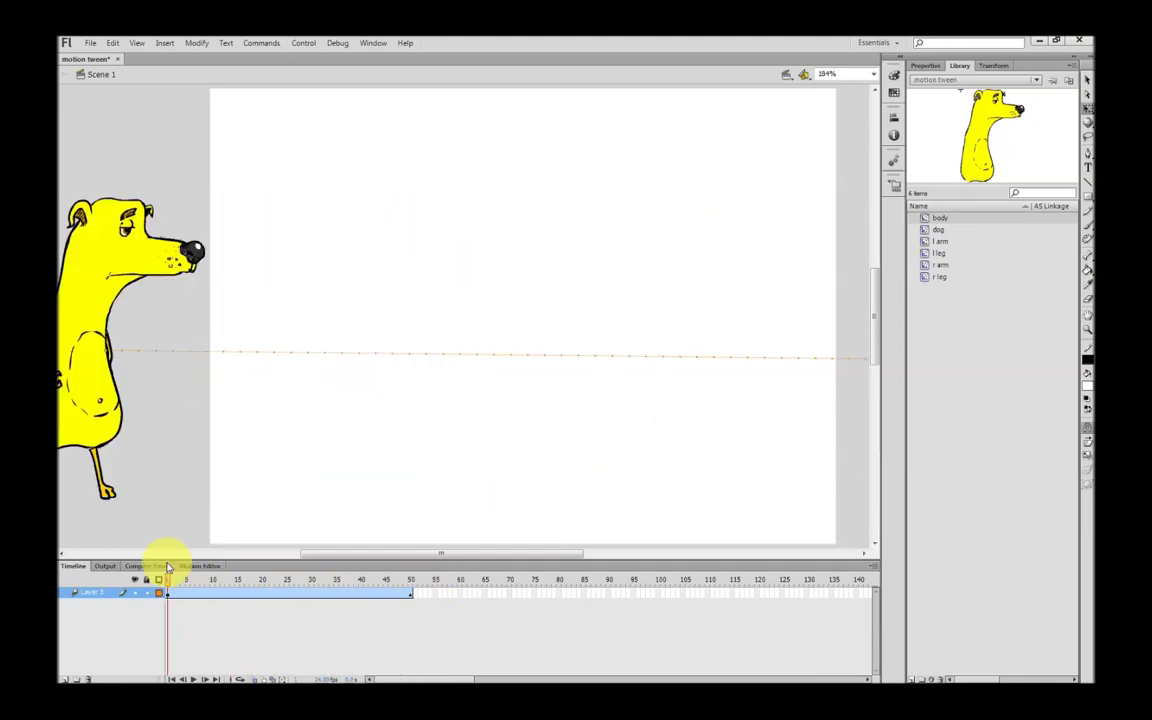
{"action": "key", "text": "Return"}
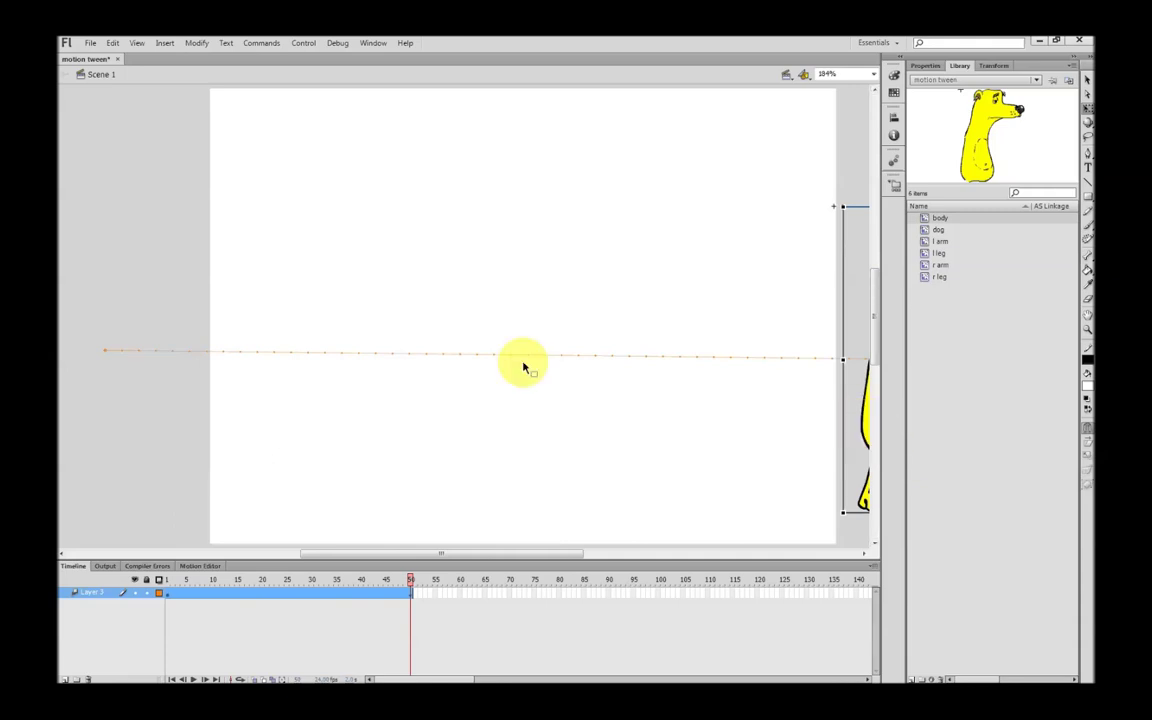
{"action": "key", "text": "ctrl+Return"}
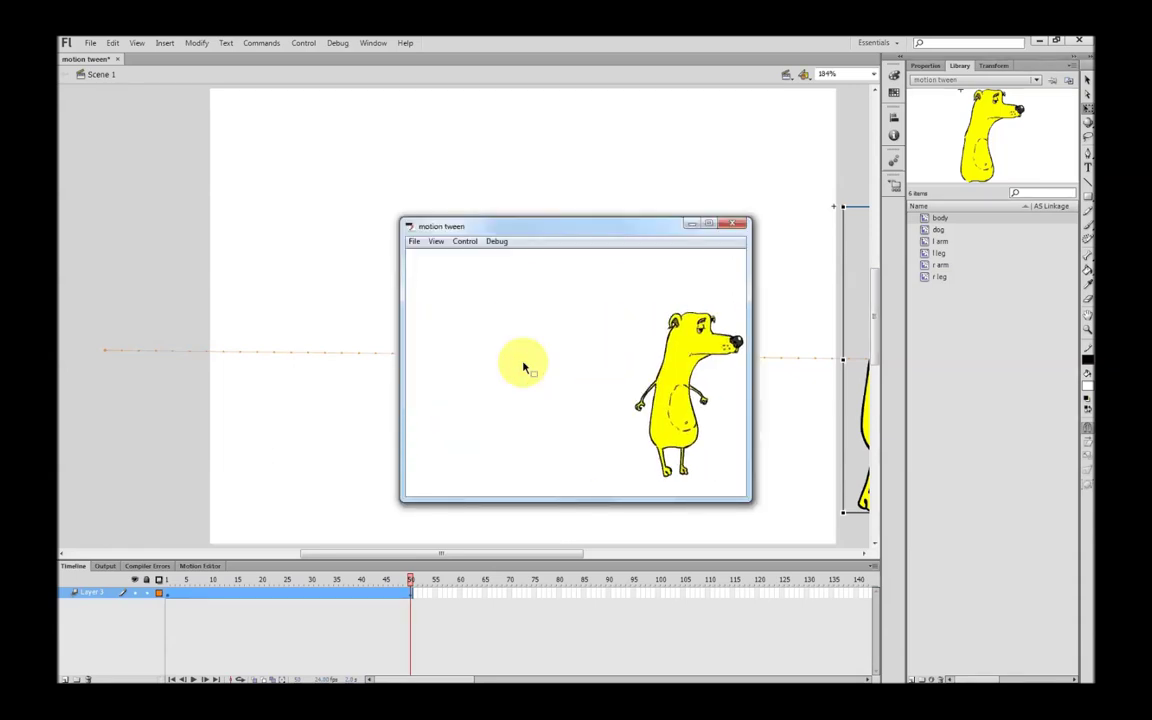
{"action": "left_click", "coordinate": [736, 224]}
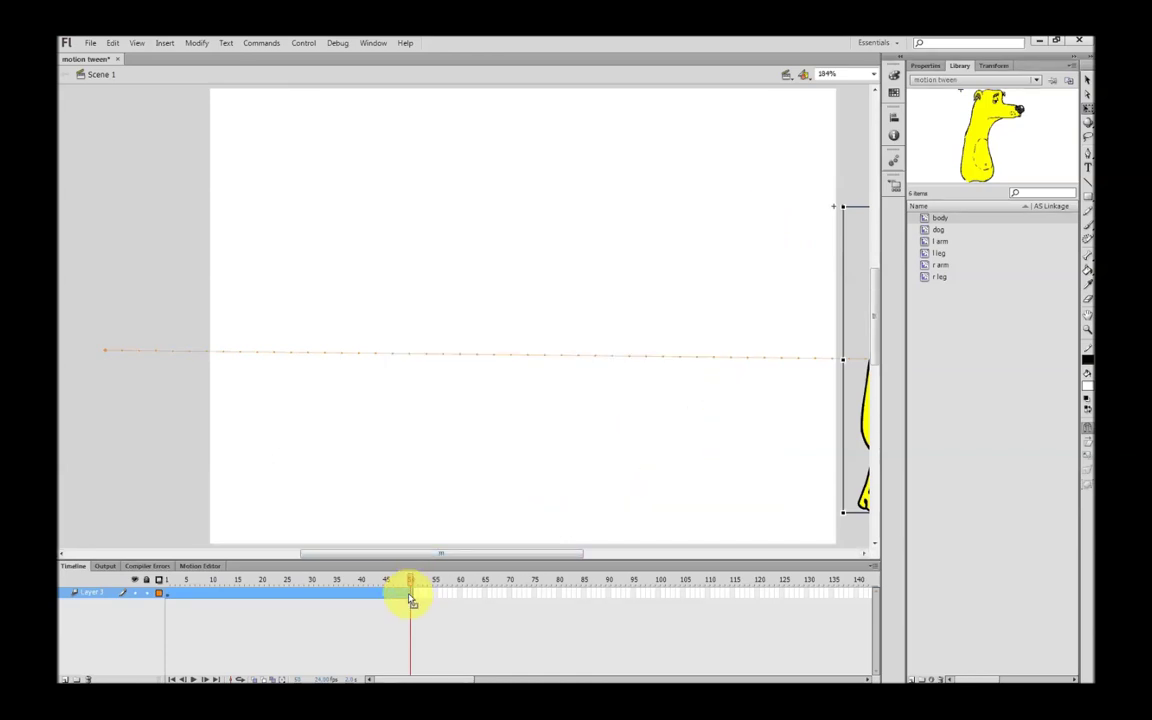
Step: Extend the motion tween span to about frame 100 to slow the dog down, and test the movie
{"action": "left_click_drag", "start_coordinate": [411, 593], "coordinate": [669, 618]}
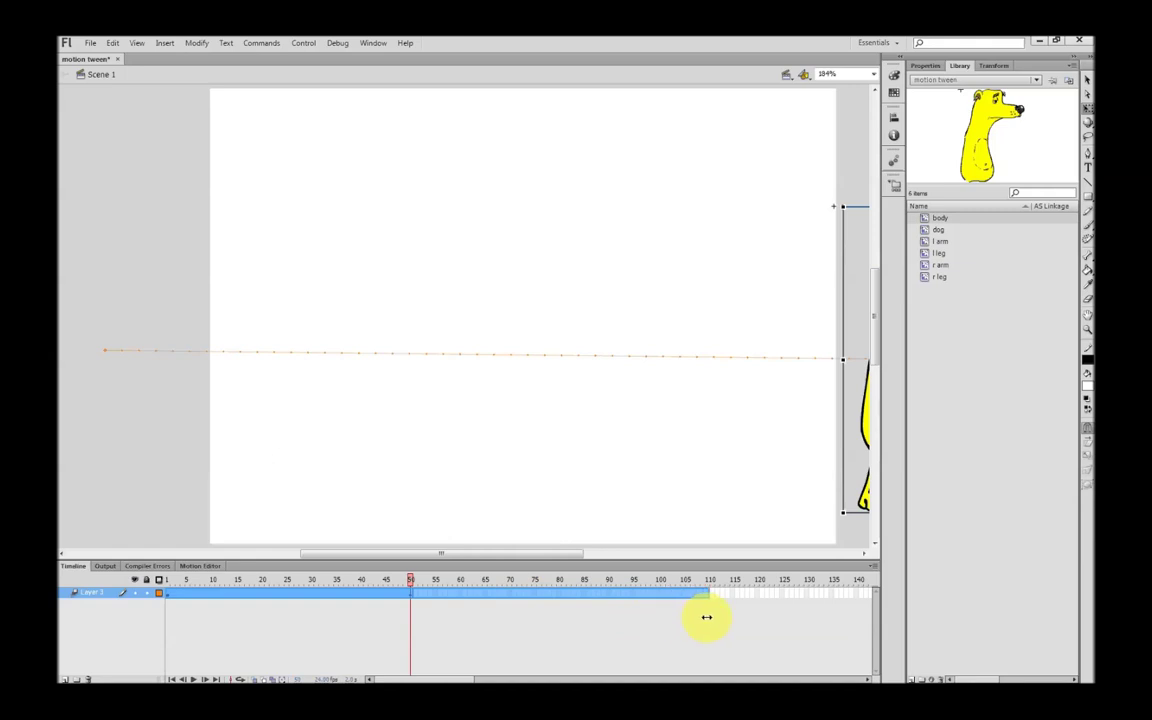
{"action": "left_click_drag", "start_coordinate": [662, 620], "coordinate": [661, 621]}
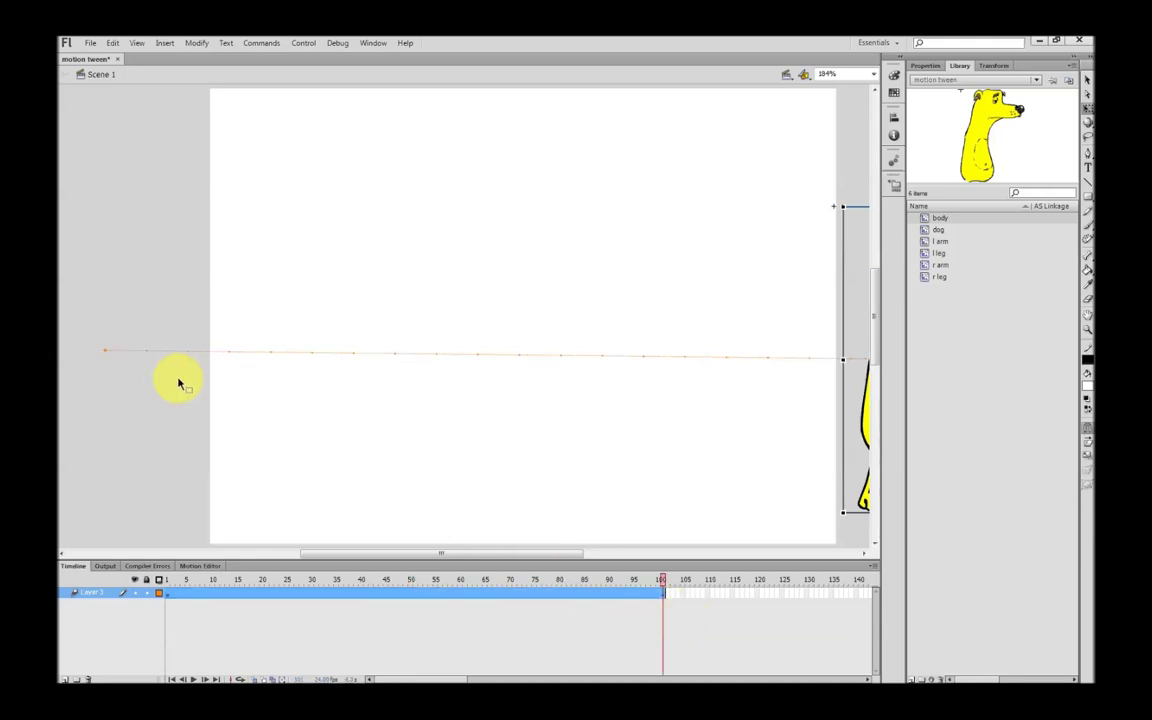
{"action": "key", "text": "ctrl+Return"}
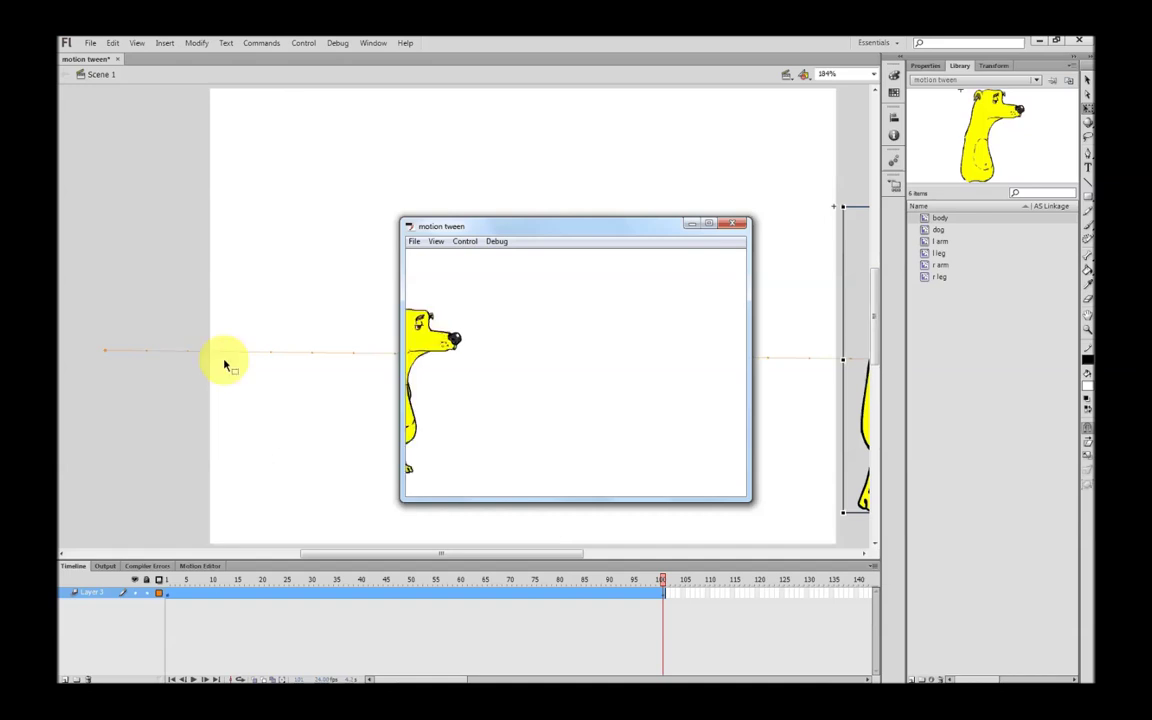
{"action": "left_click", "coordinate": [739, 225]}
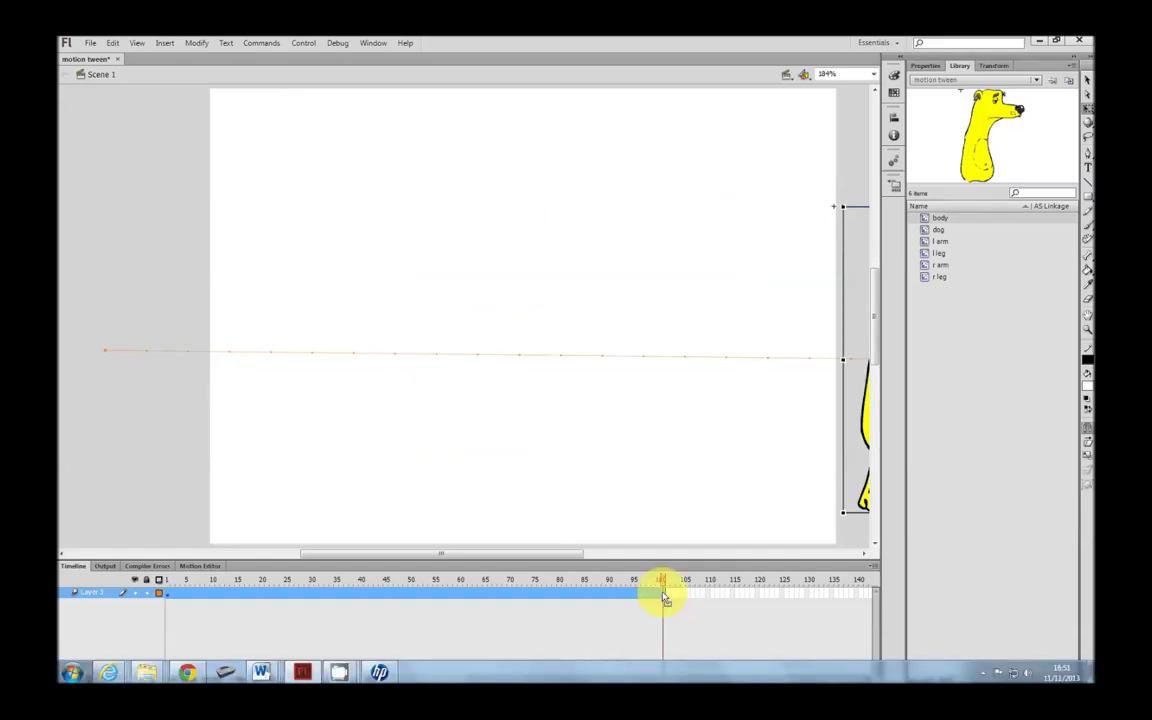
Step: Lengthen the motion tween span further to about frame 150 and test the movie again
{"action": "left_click_drag", "start_coordinate": [664, 598], "coordinate": [712, 609]}
{"action": "key", "text": "ctrl+Return"}
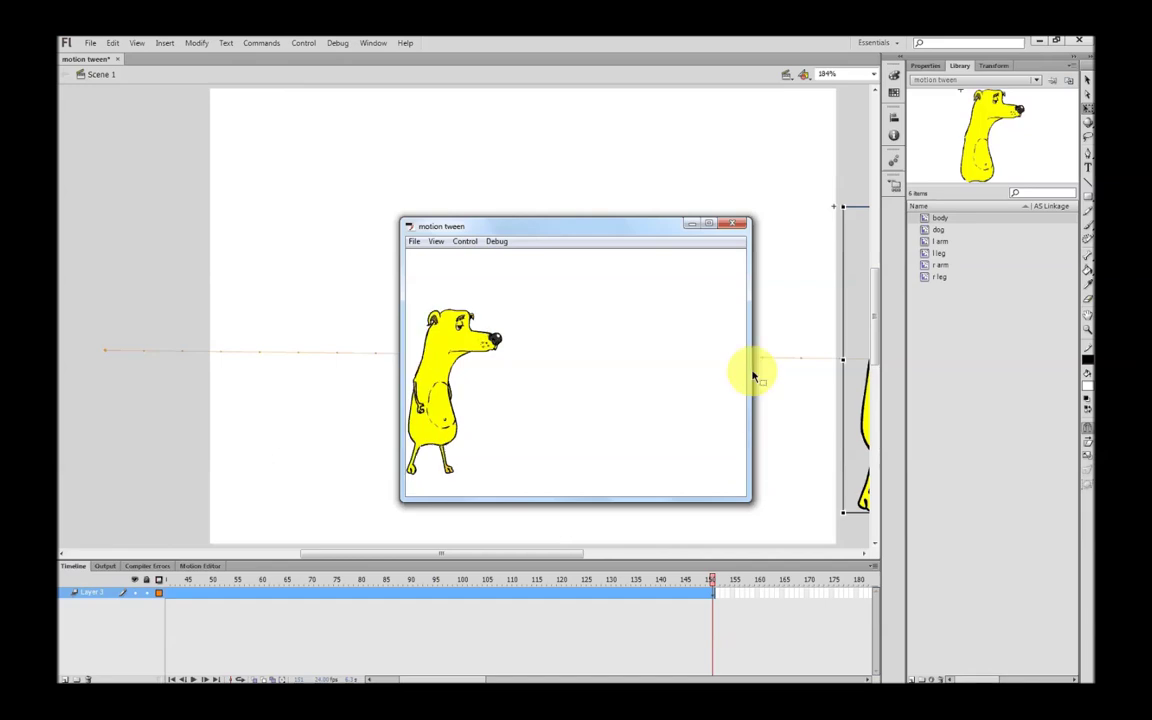
{"action": "left_click", "coordinate": [724, 227]}
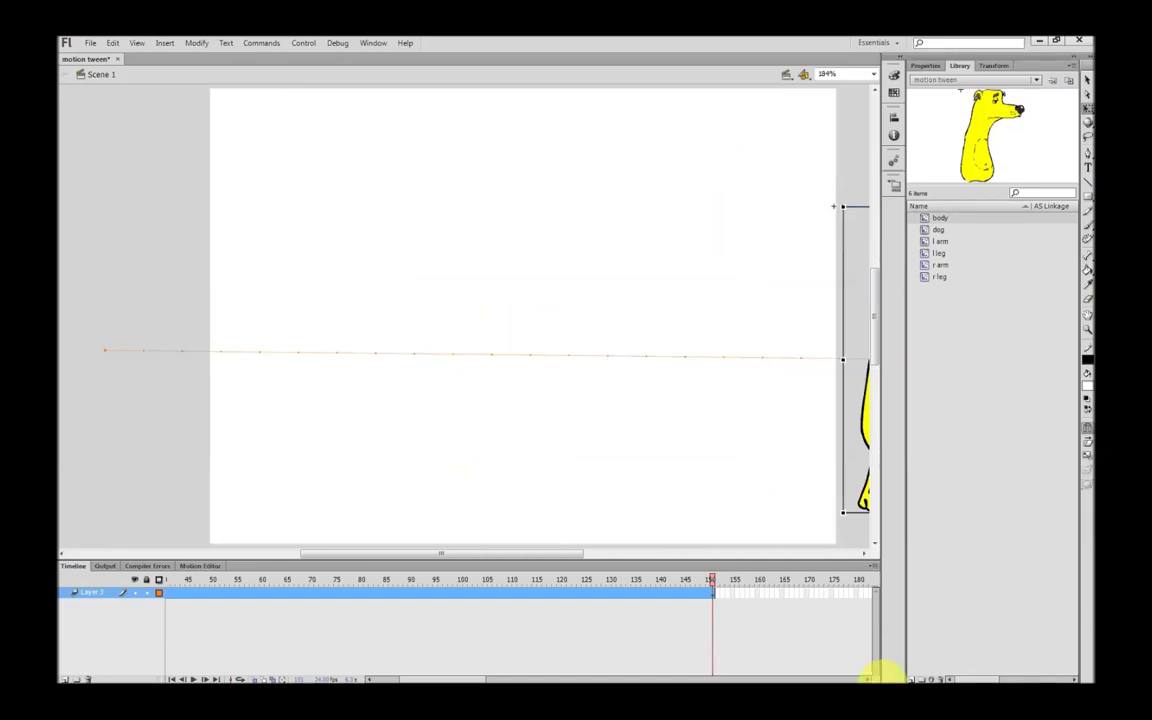
{"action": "mouse_move", "coordinate": [856, 668]}
{"action": "mouse_move", "coordinate": [329, 672]}
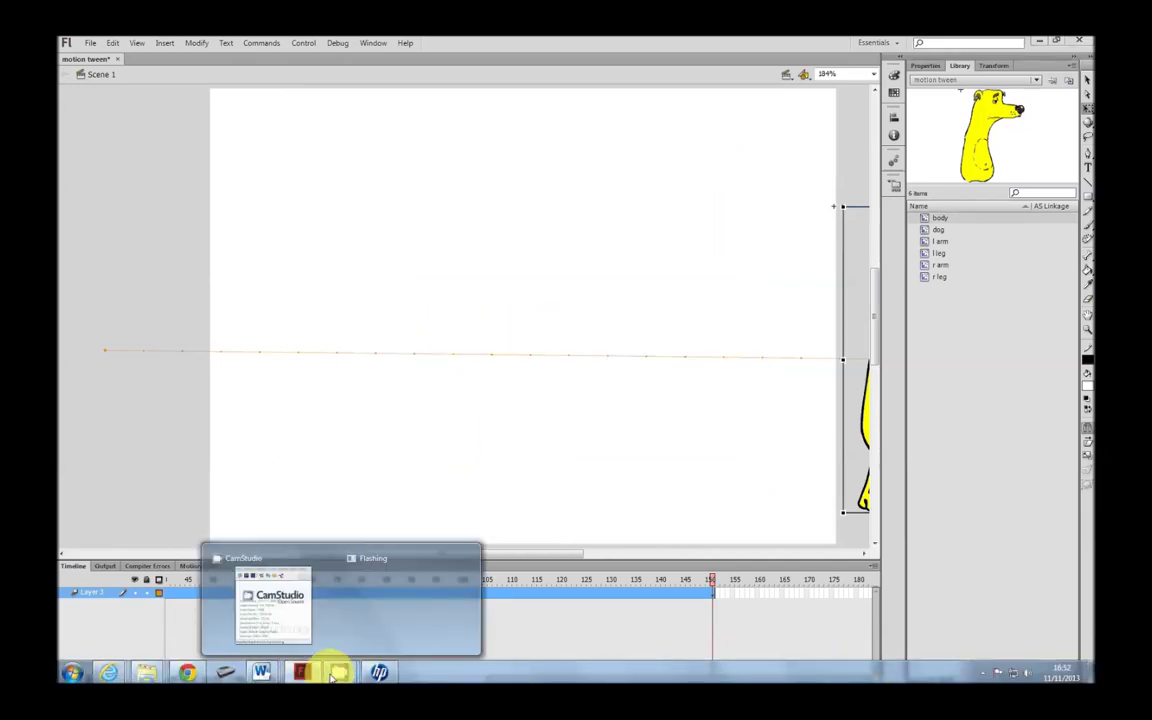
{"action": "left_click", "coordinate": [276, 598]}
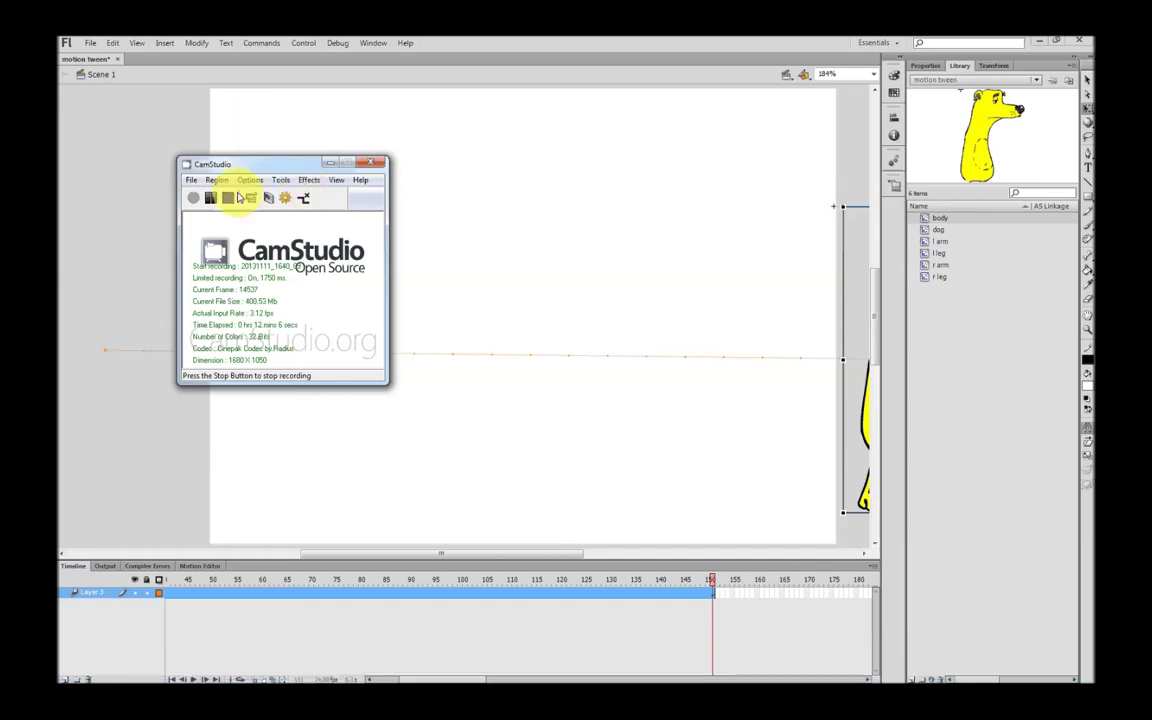